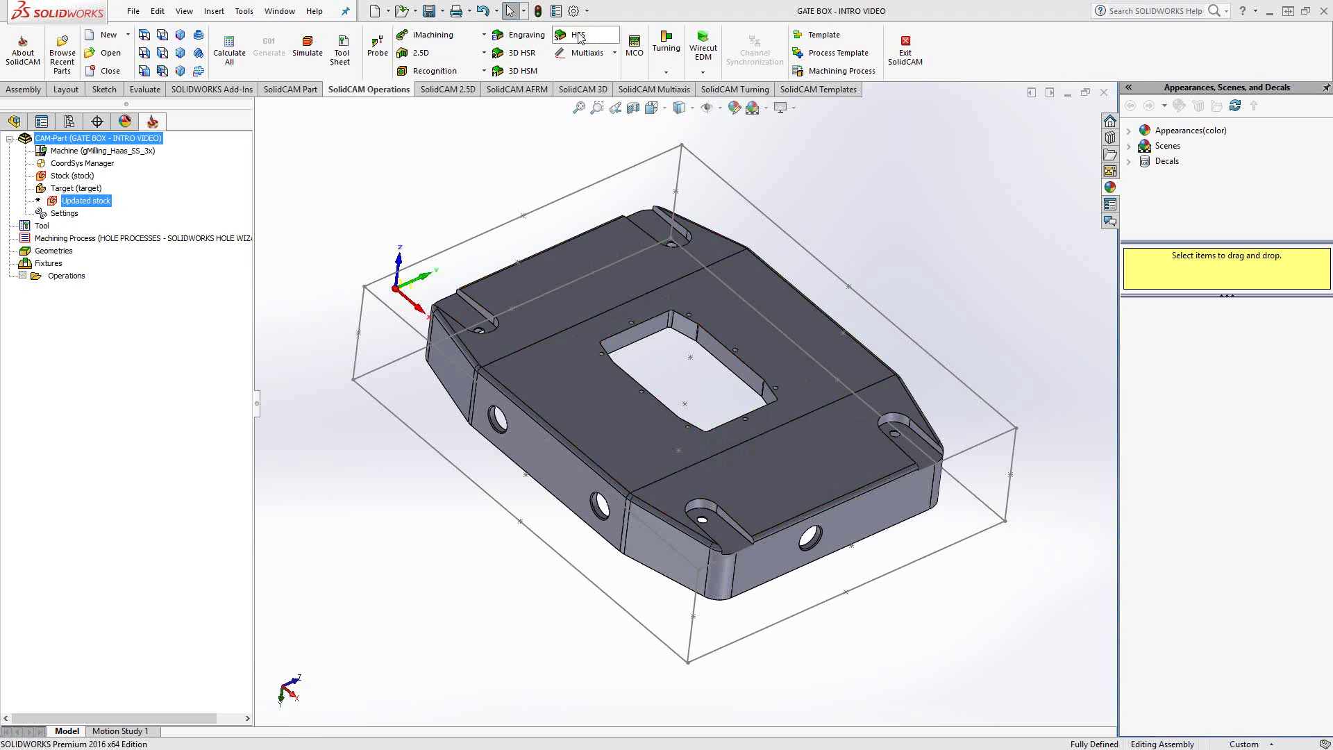
# Add an HSS milling operation under Operations using Parallel cuts: Linear technology
pyautogui.rightClick(66, 275)
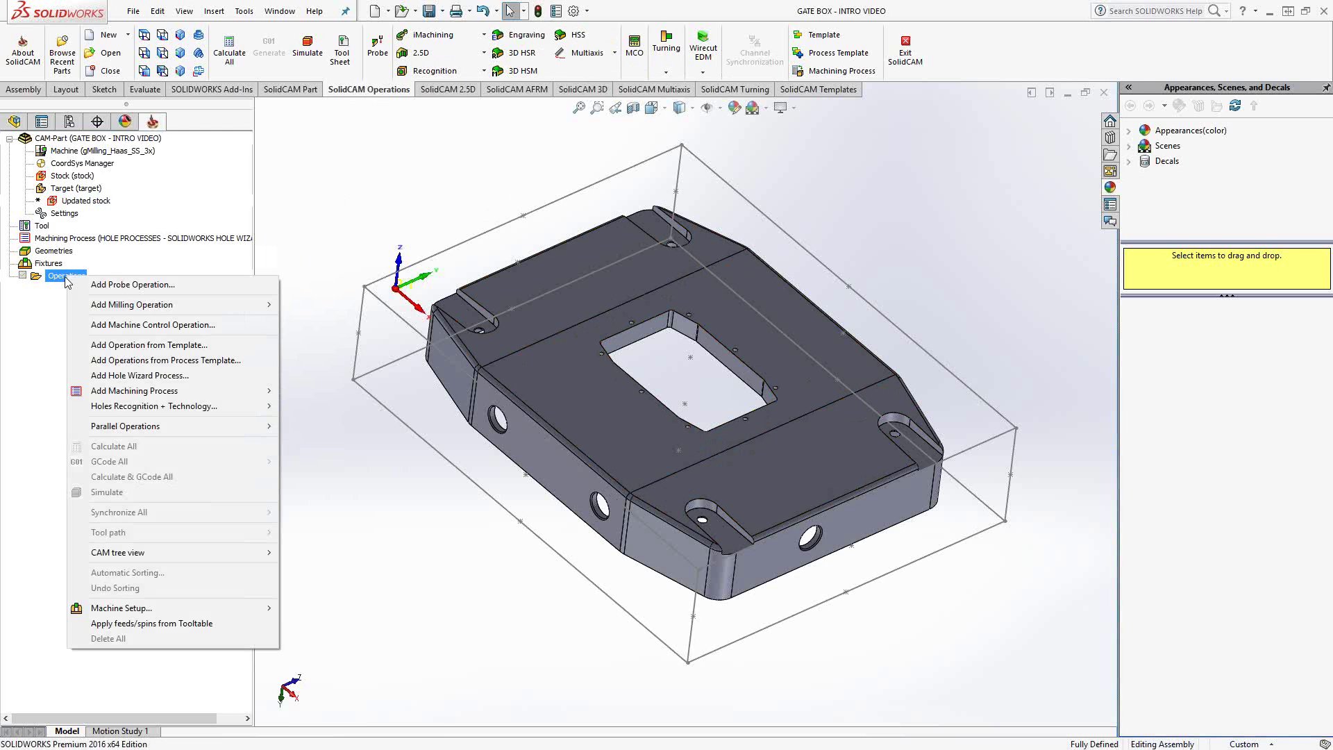
pyautogui.moveTo(173, 306)
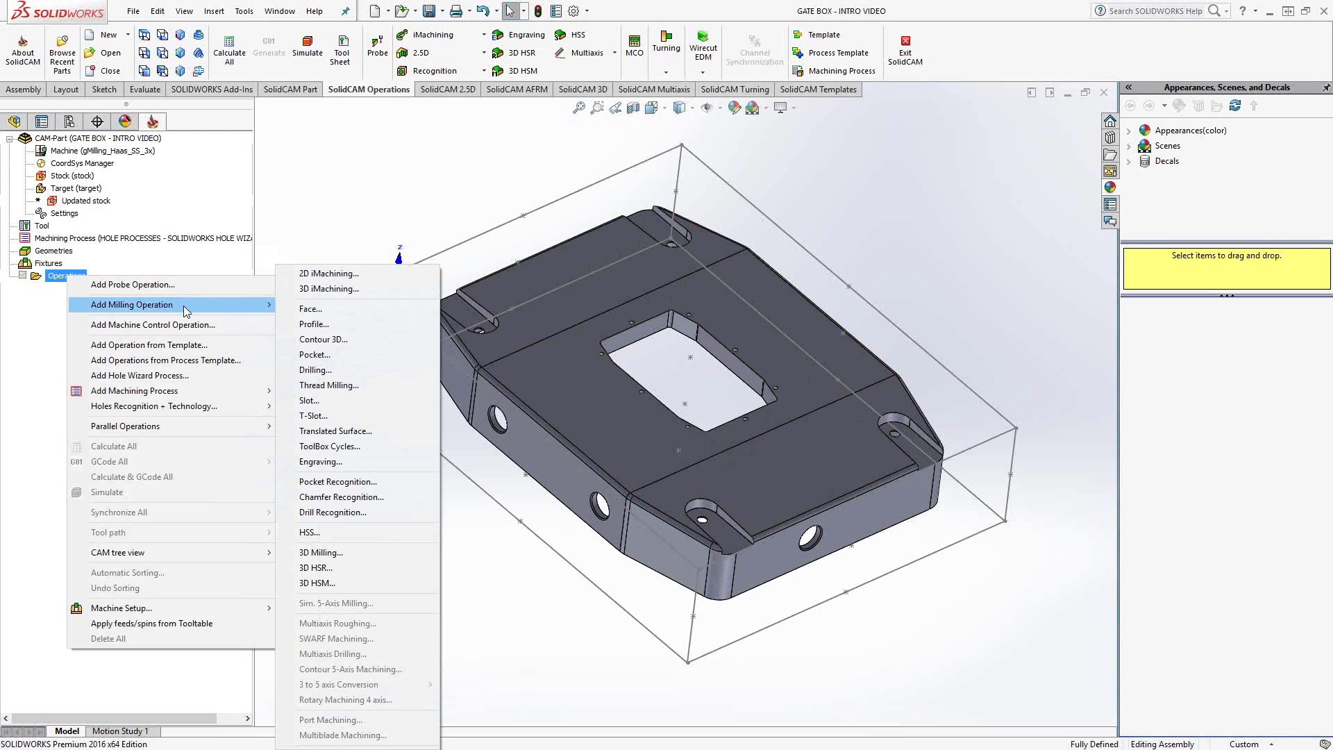
pyautogui.click(339, 539)
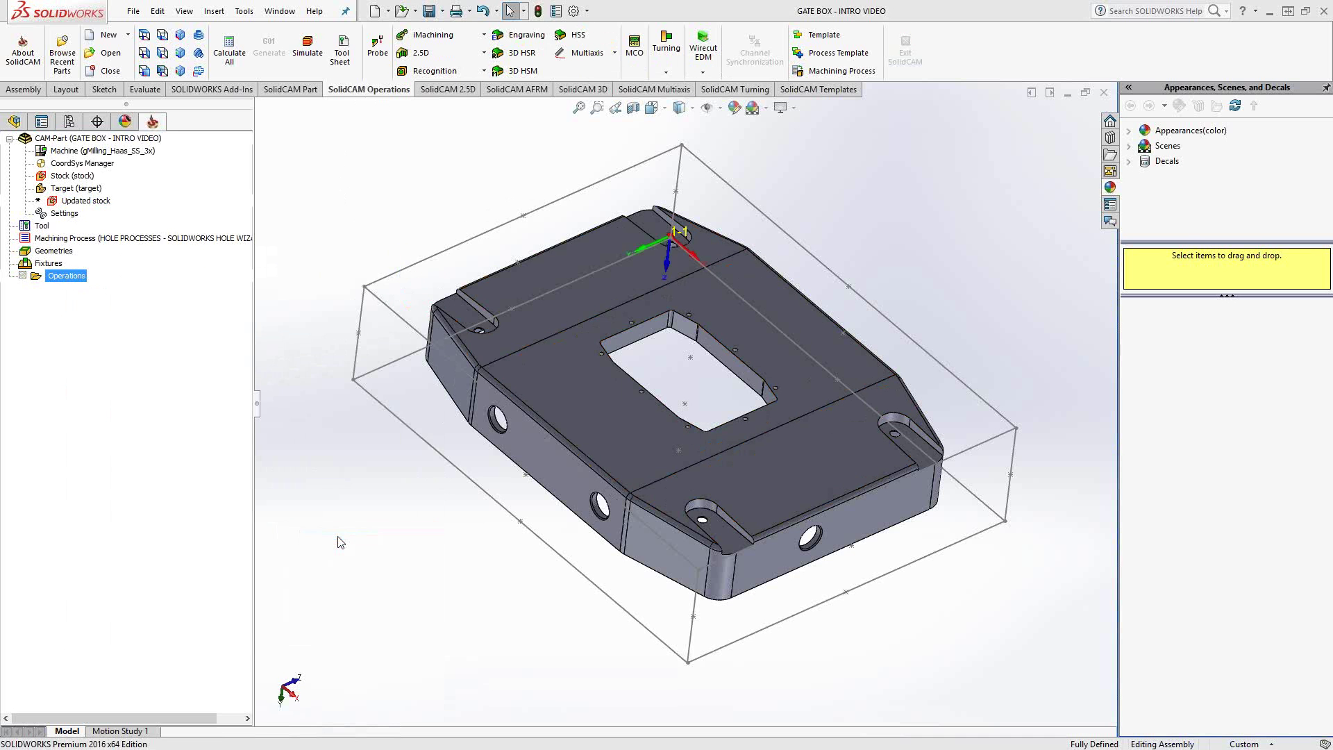
pyautogui.moveTo(348, 193); pyautogui.dragTo(375, 221)
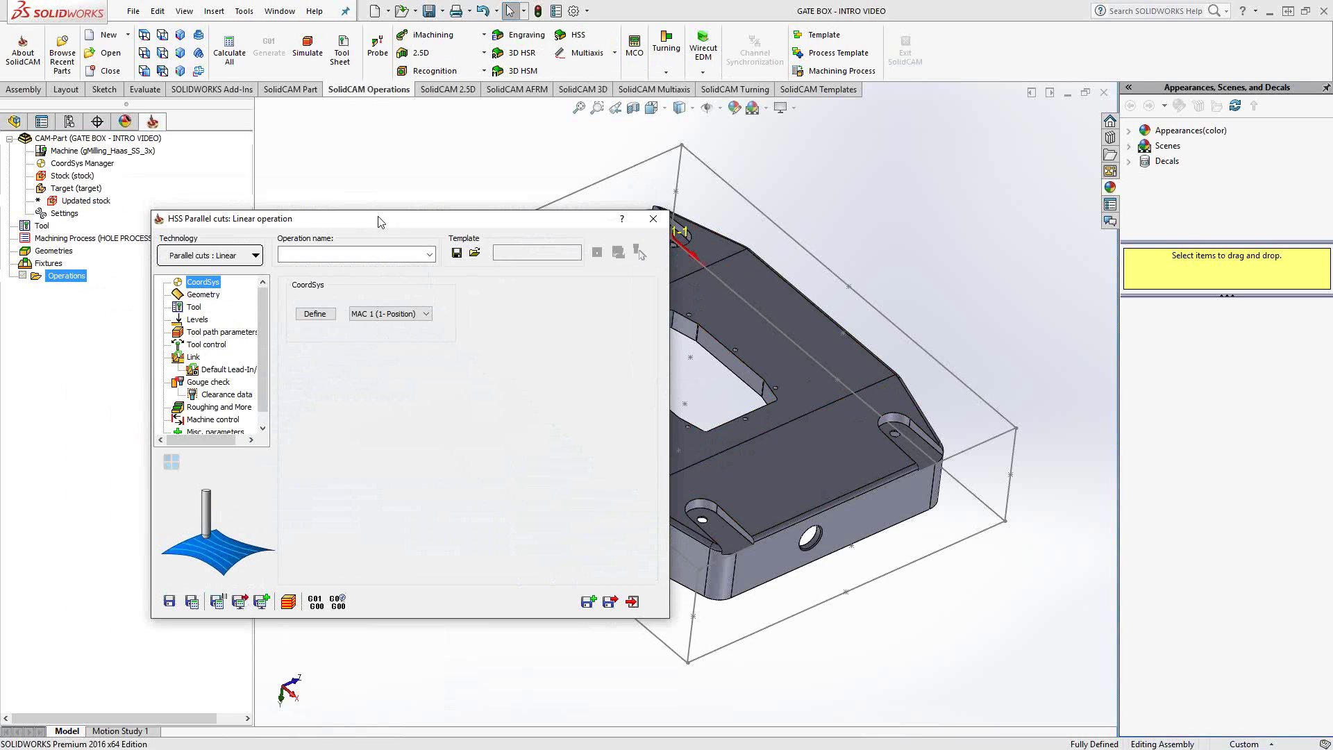
pyautogui.click(244, 264)
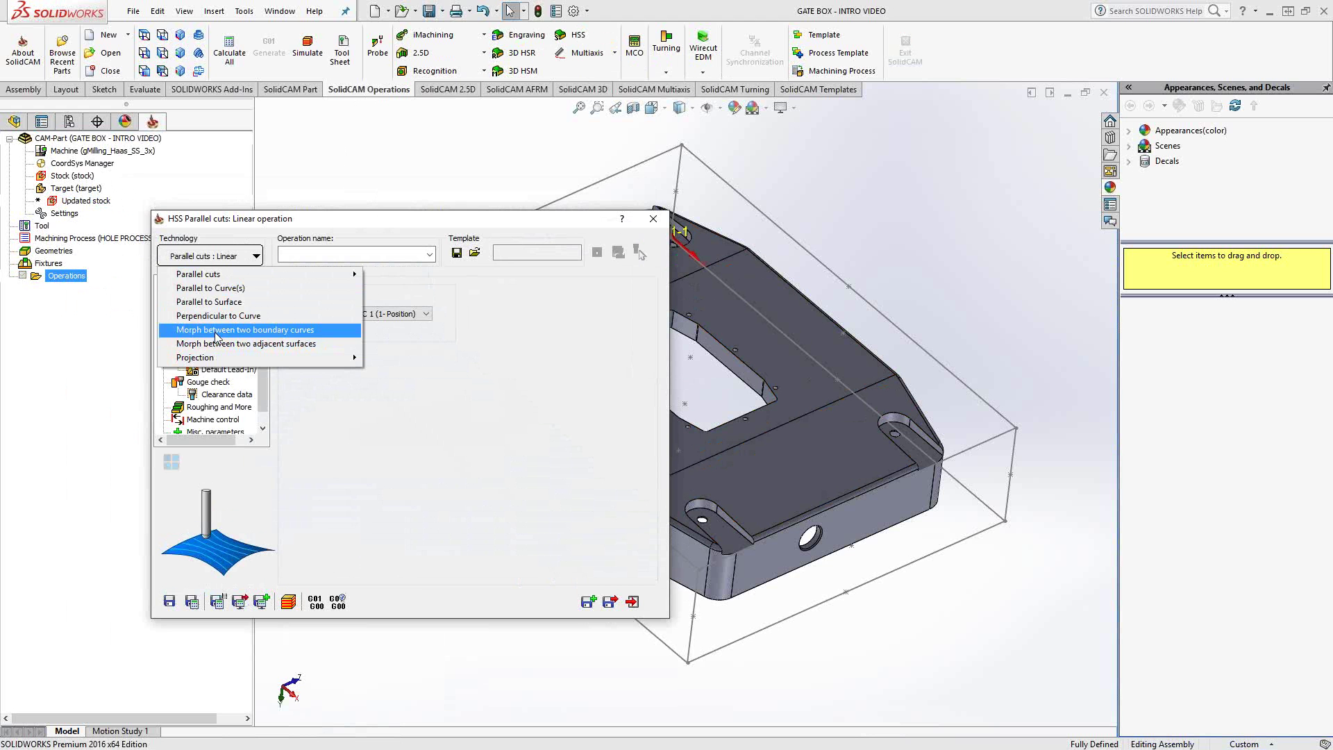
pyautogui.moveTo(236, 275)
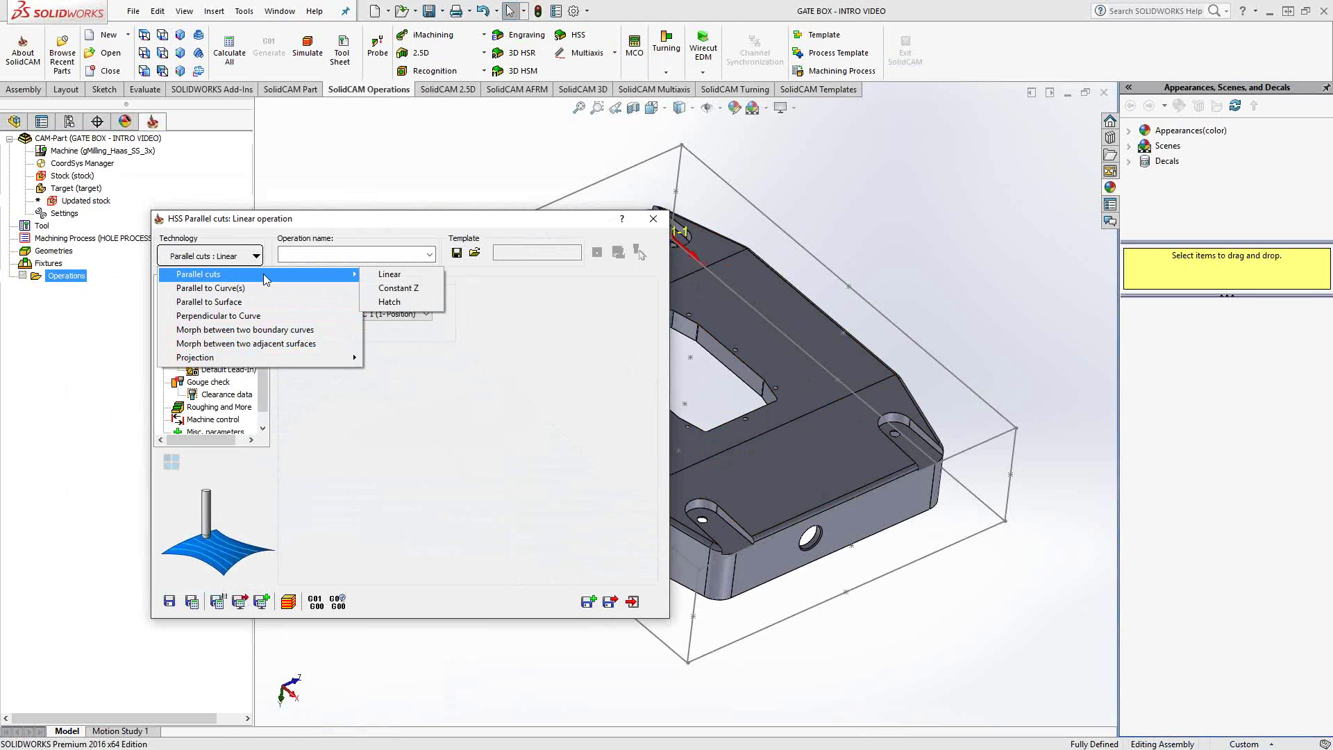
pyautogui.click(391, 274)
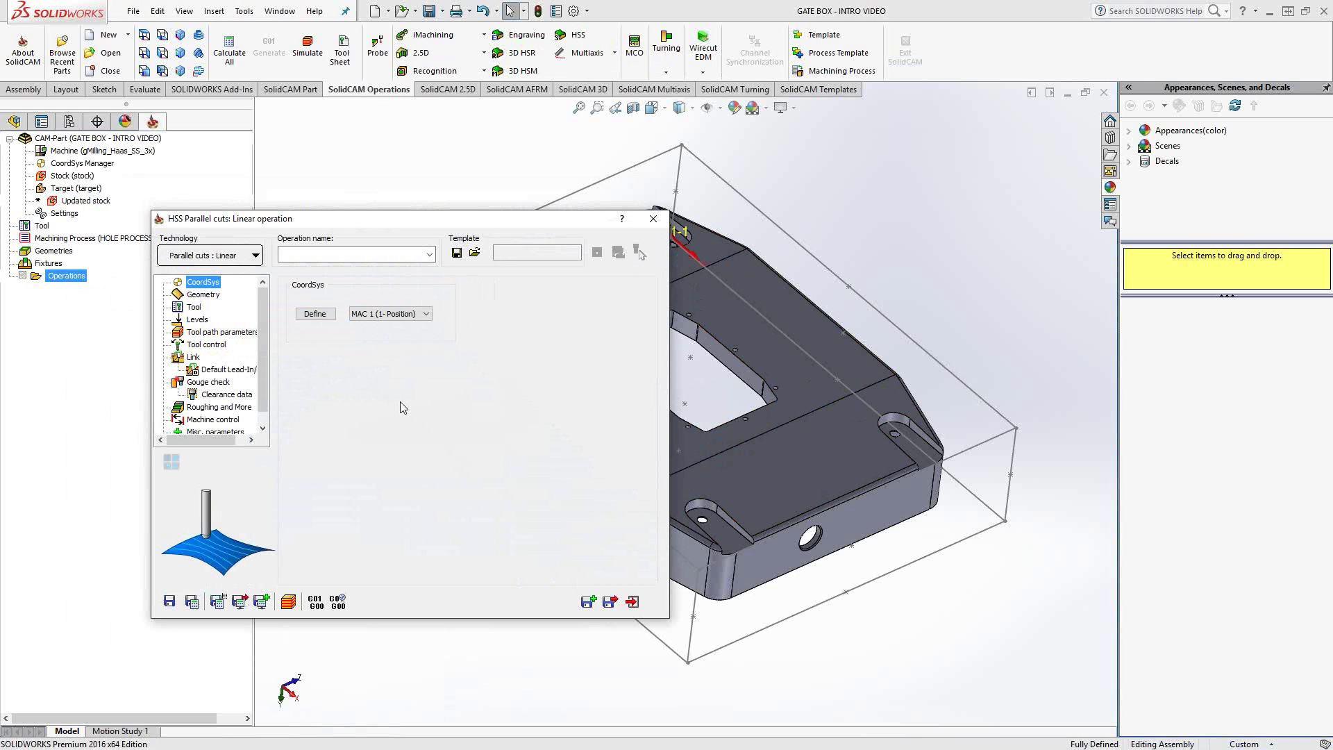
# Switch the operation's coordinate system to MAC 2 (1- Position) and show its Geometry page
pyautogui.click(425, 311)
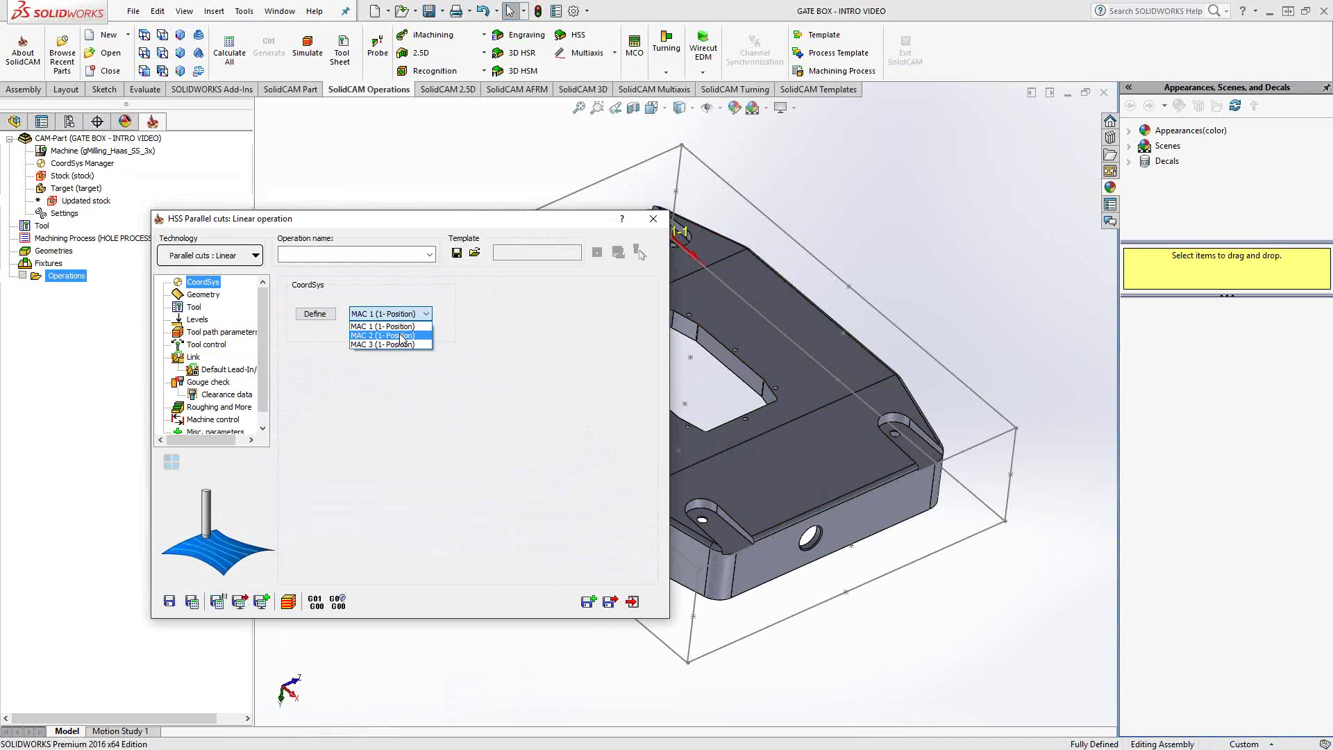
pyautogui.click(401, 335)
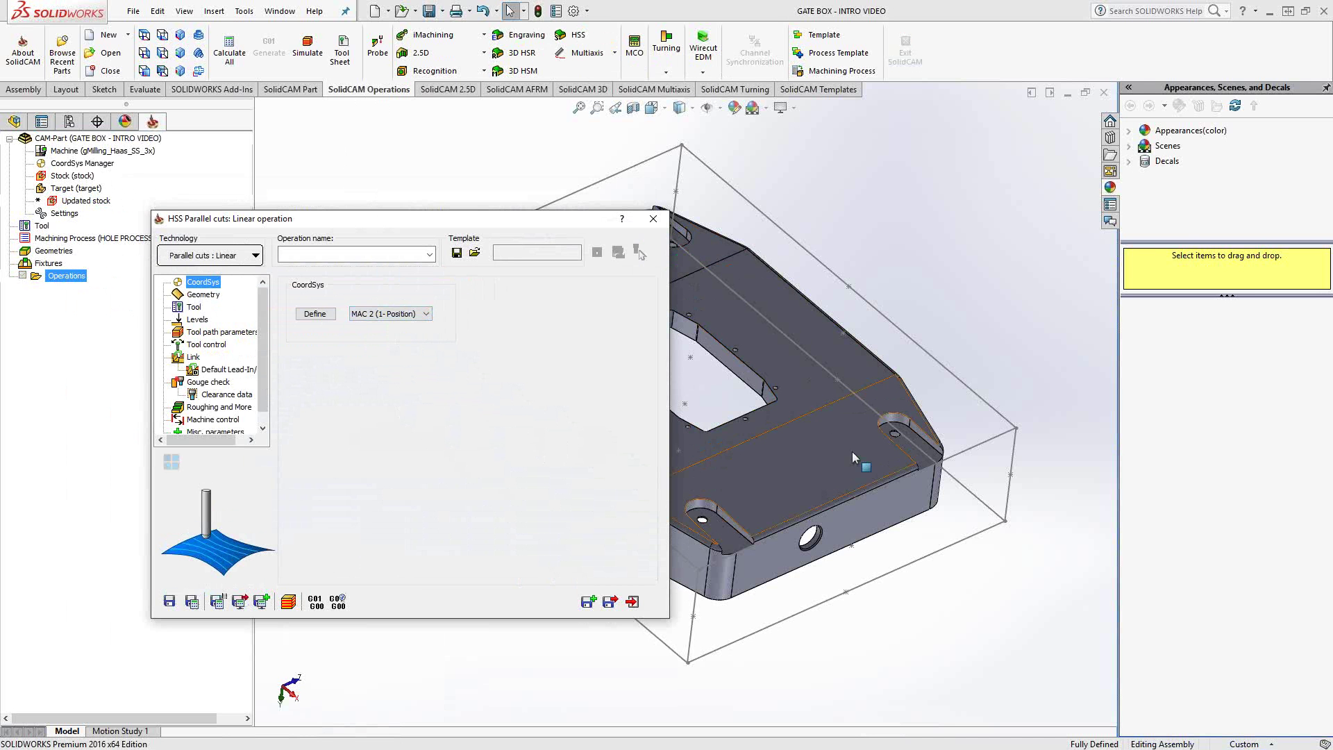
pyautogui.click(199, 298)
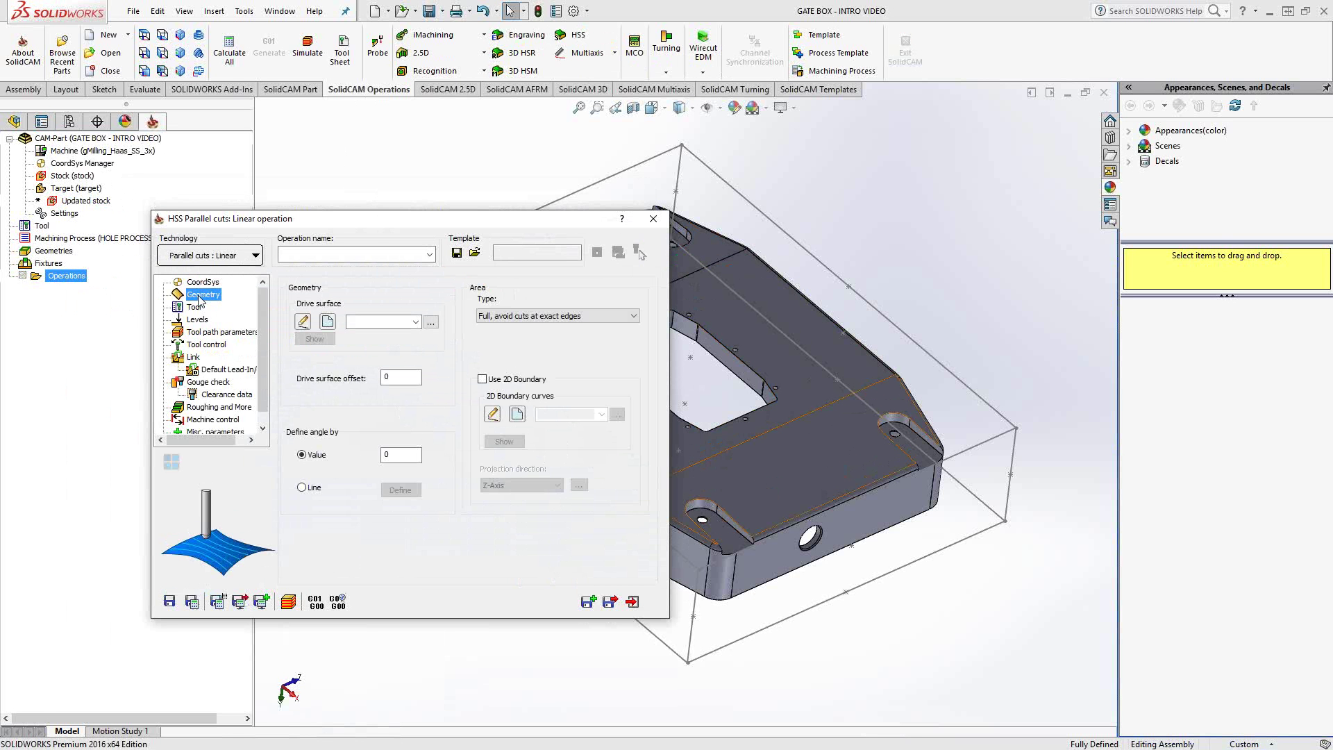
# Create a new drive-surface geometry 'faces' from the part's angled top face
pyautogui.click(328, 323)
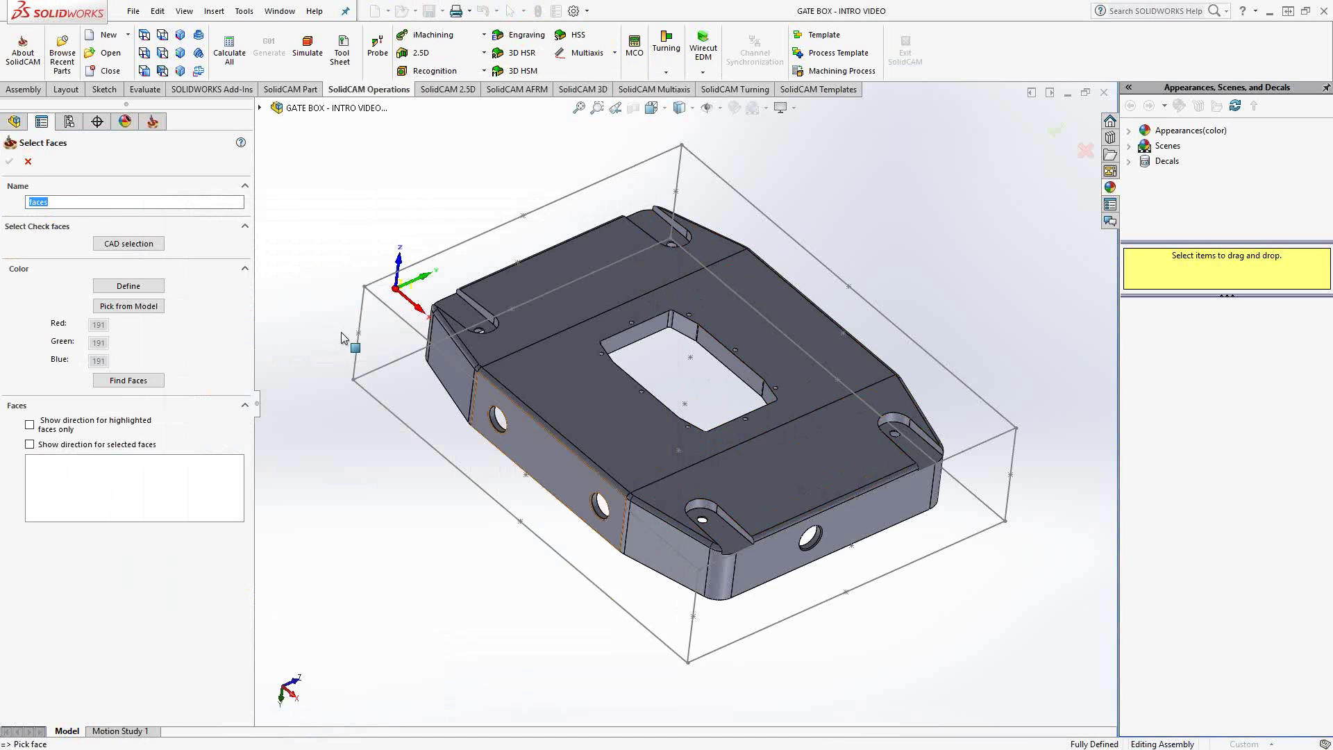
pyautogui.click(802, 464)
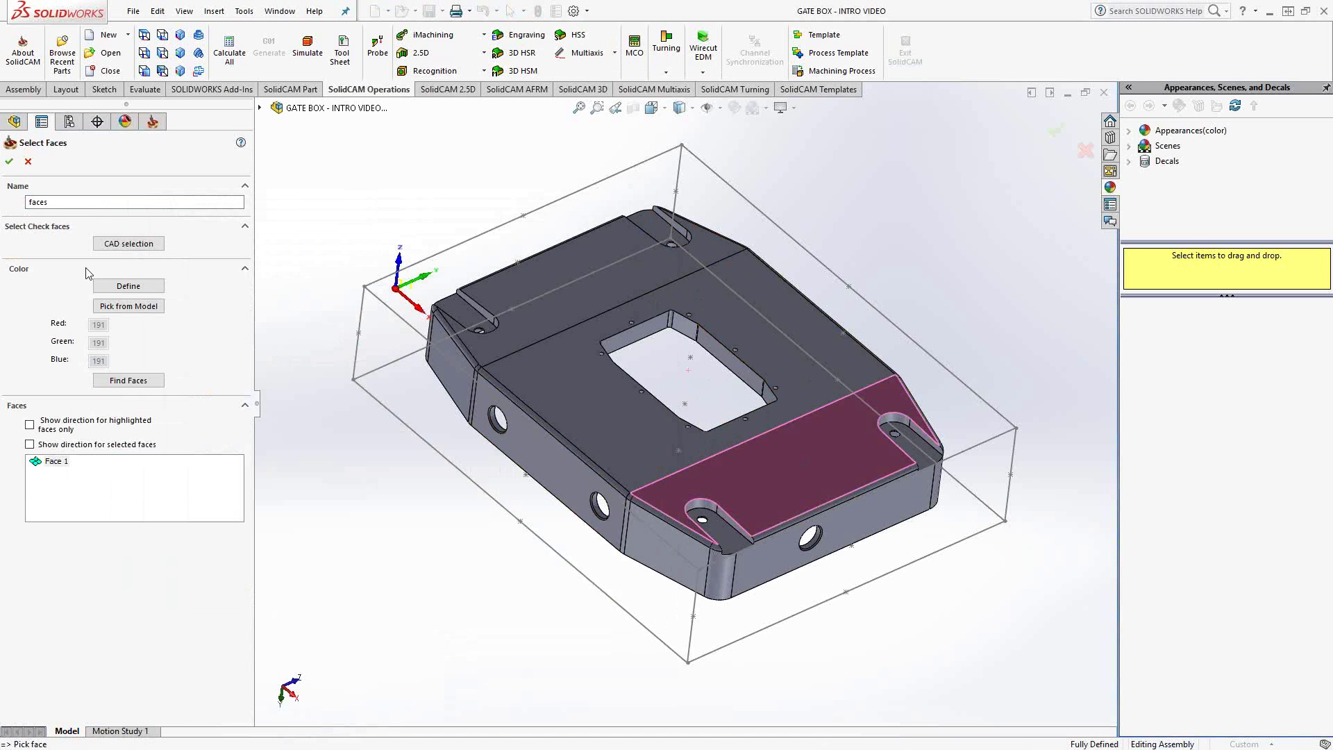
pyautogui.click(10, 163)
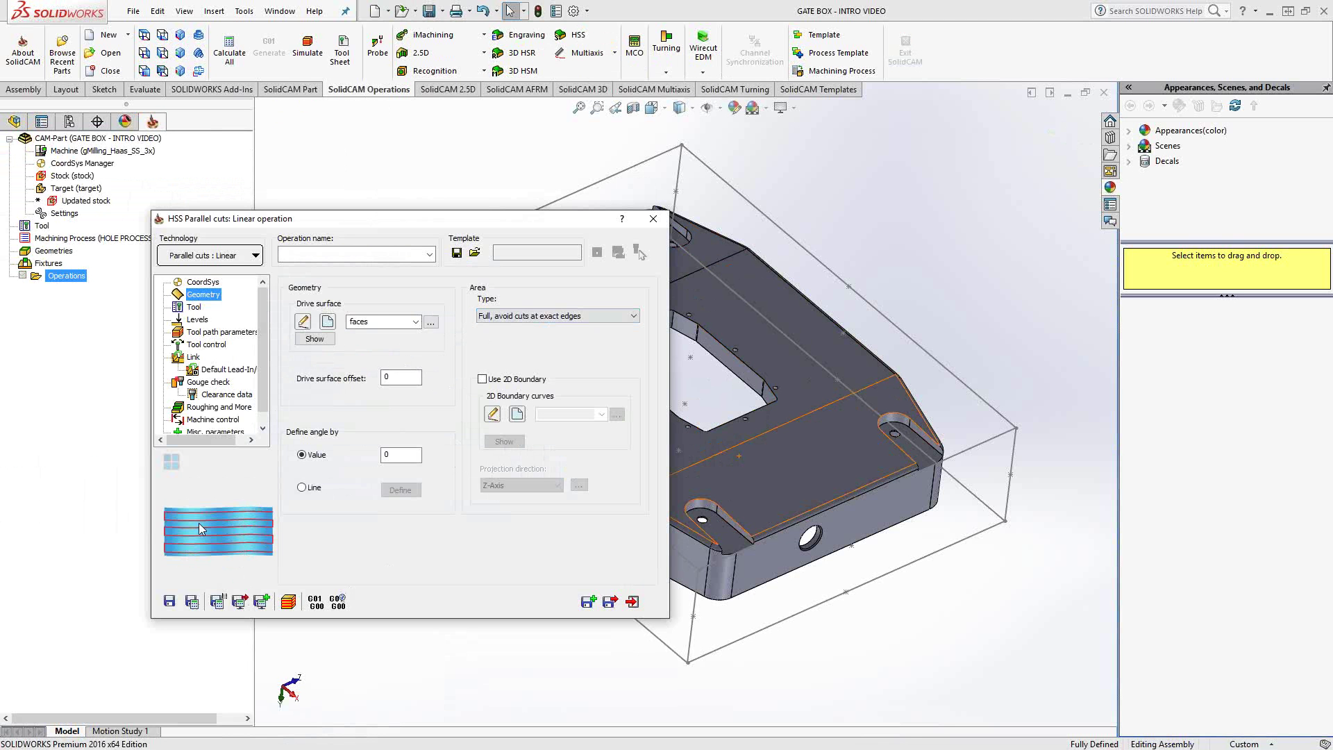
# Set Area Type to 'Full, start and end at exact surface edges', keeping offset 0 and angle Value 0
pyautogui.click(634, 316)
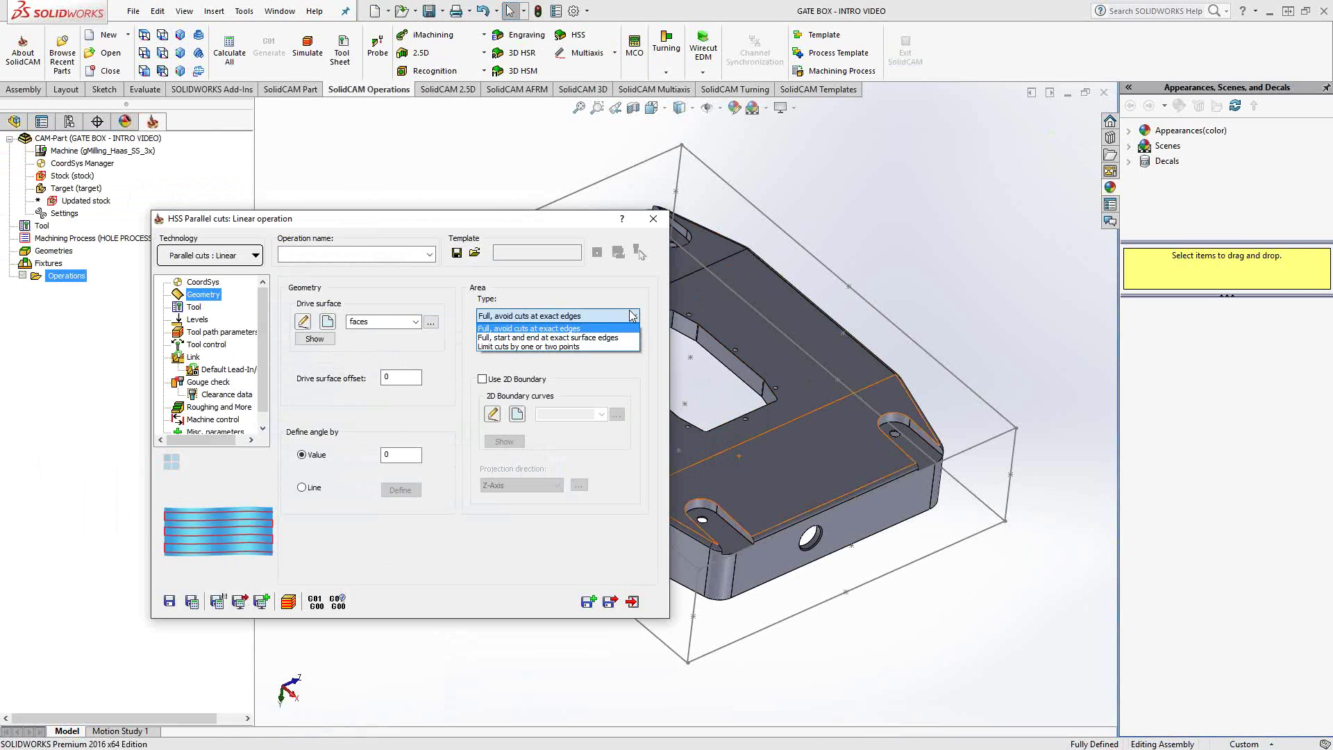
pyautogui.click(607, 338)
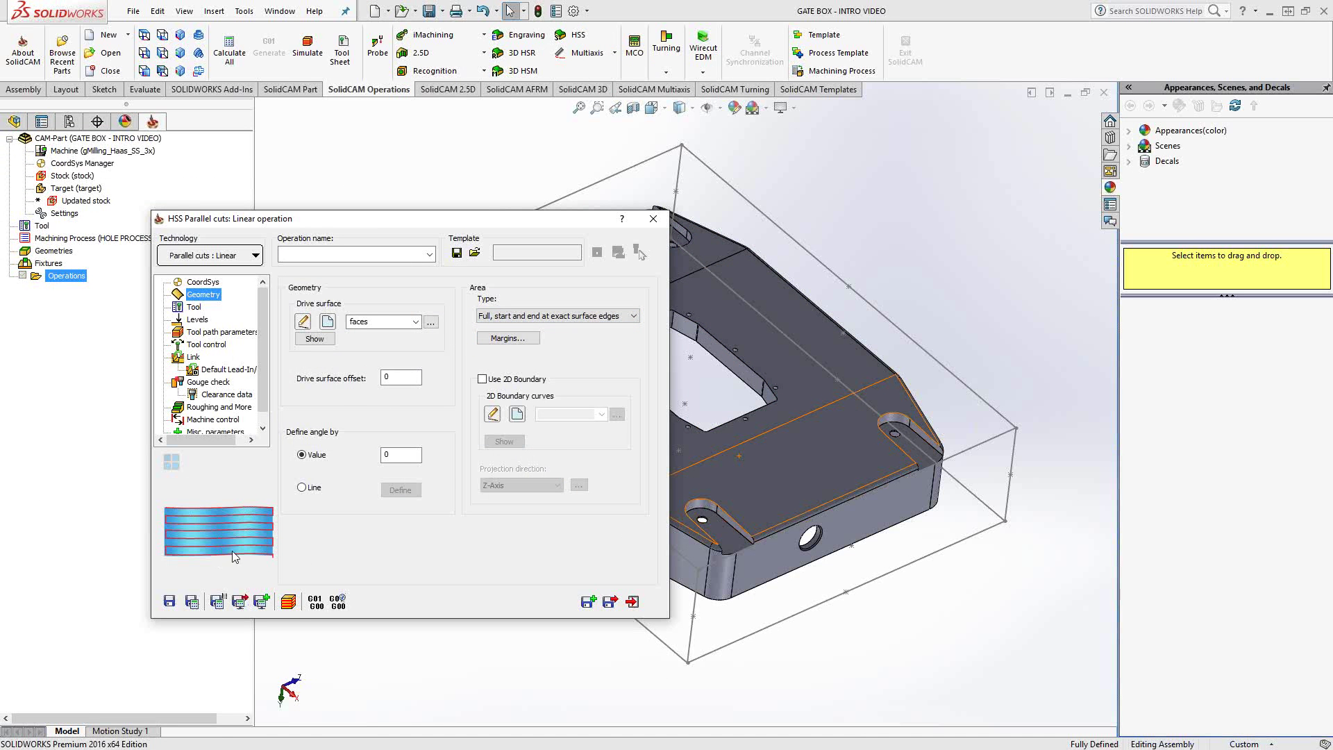
pyautogui.click(387, 377)
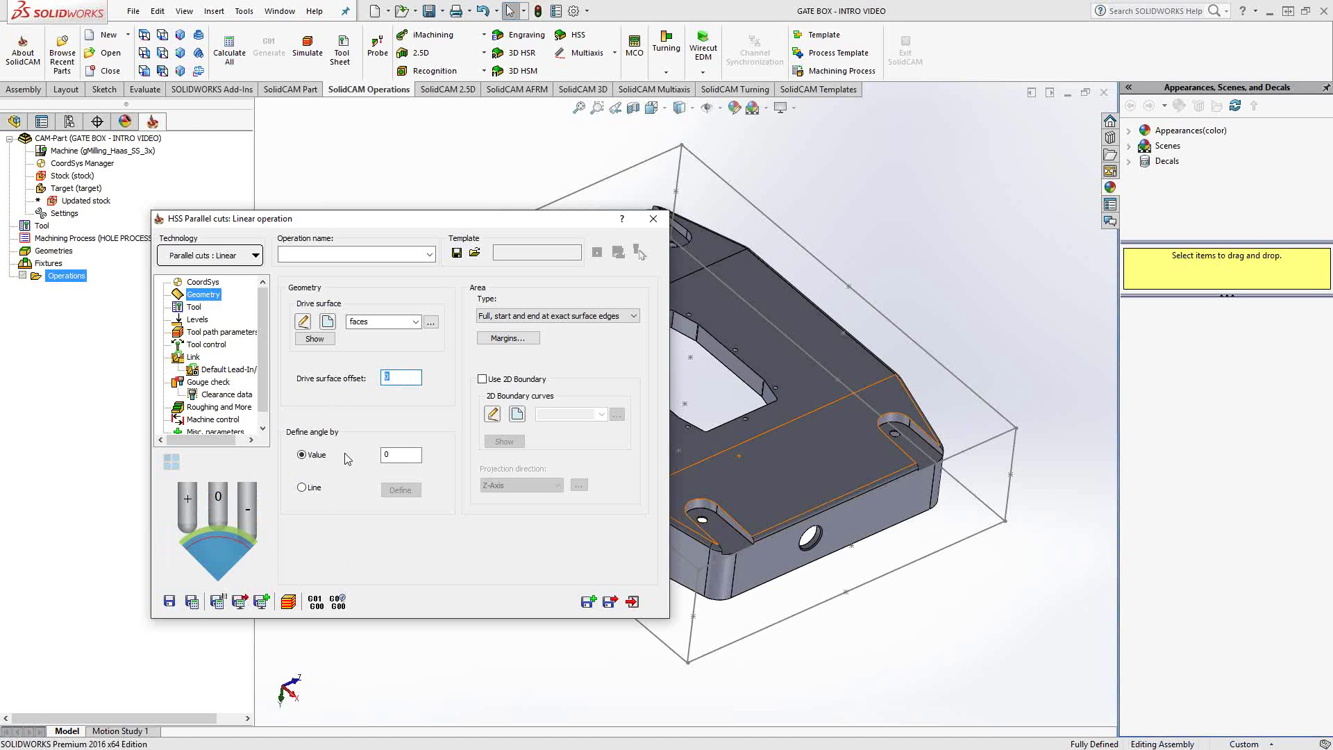
pyautogui.press('Tab')
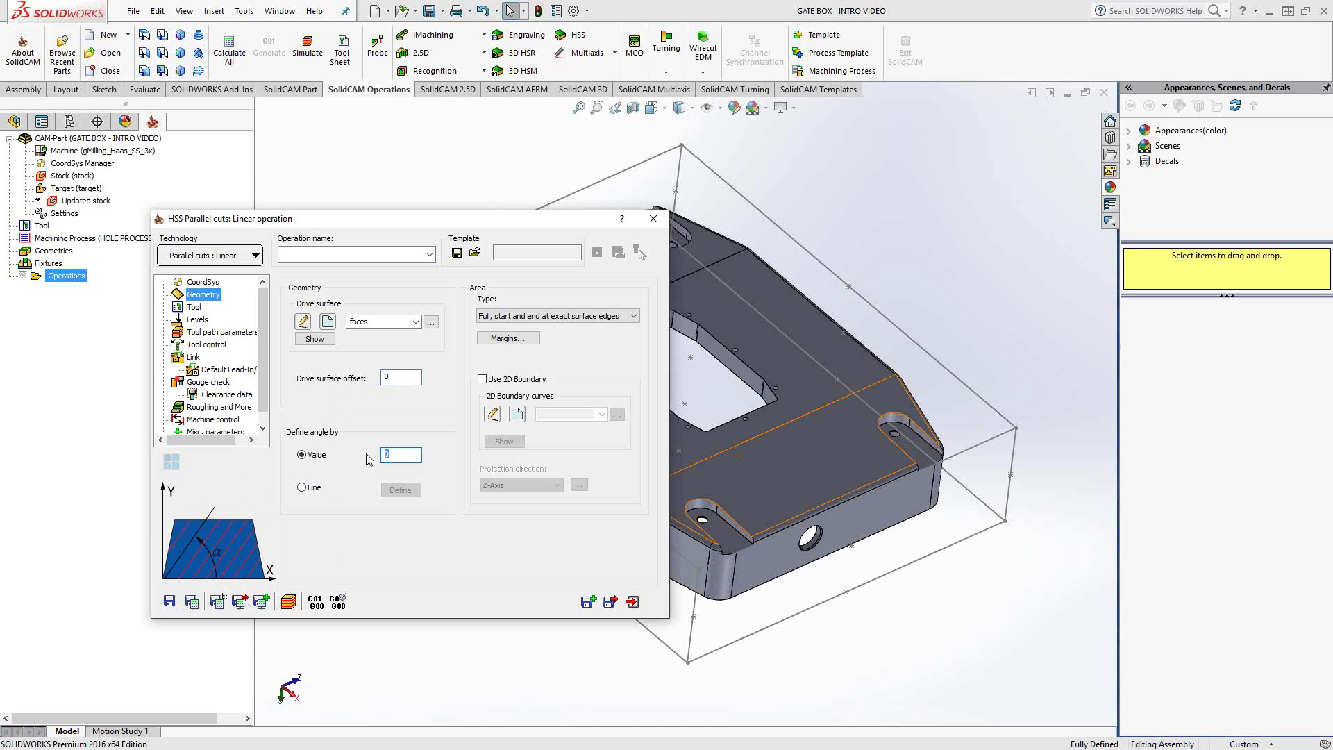
pyautogui.click(301, 487)
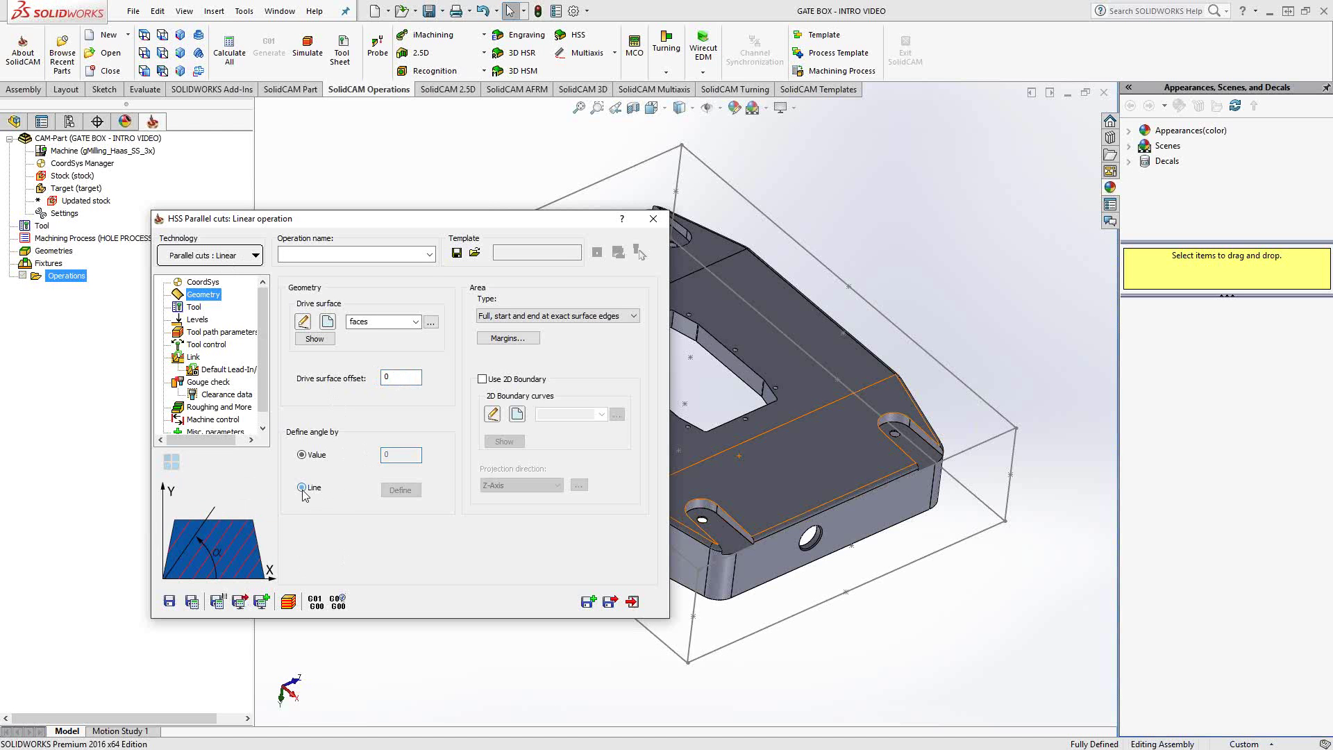
pyautogui.click(301, 455)
# Pick tool 5, the 0.25" 4-flute ball-nose mill with 0.125 corner radius, from the tool table
pyautogui.click(193, 308)
pyautogui.click(402, 500)
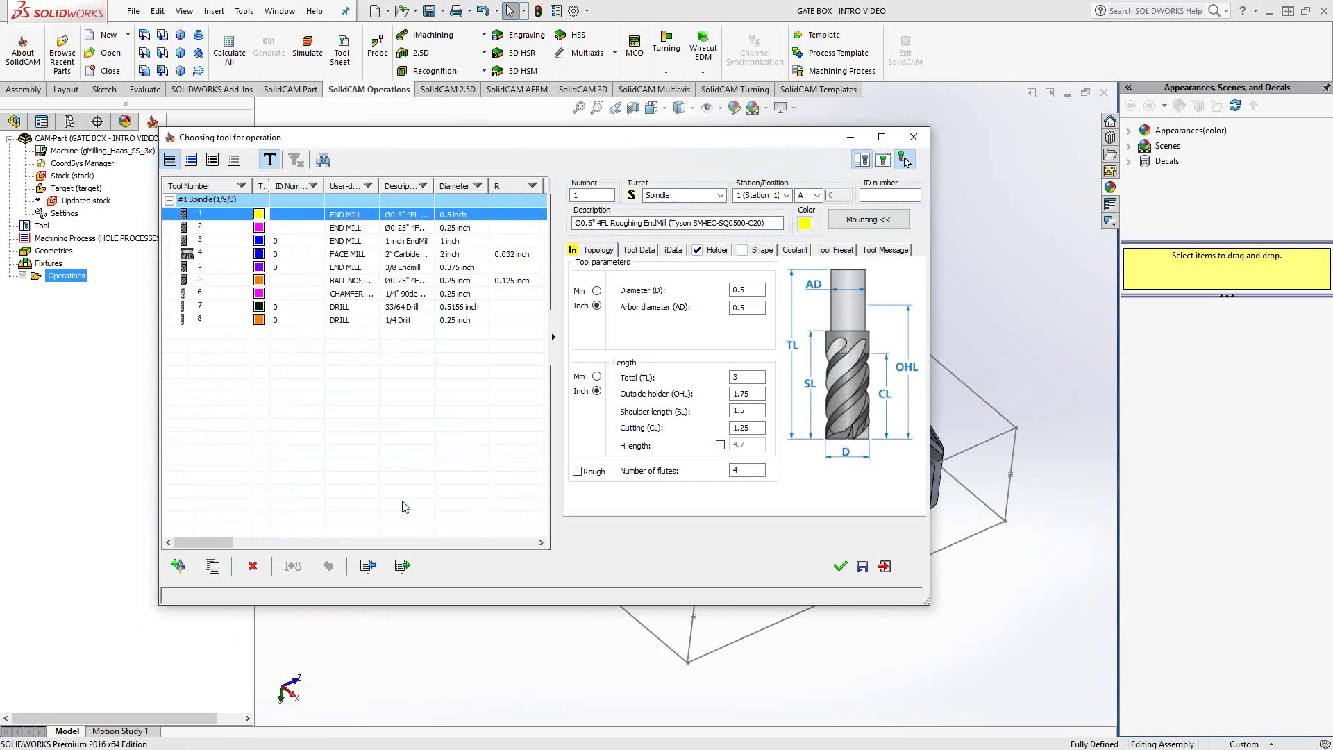
pyautogui.click(331, 281)
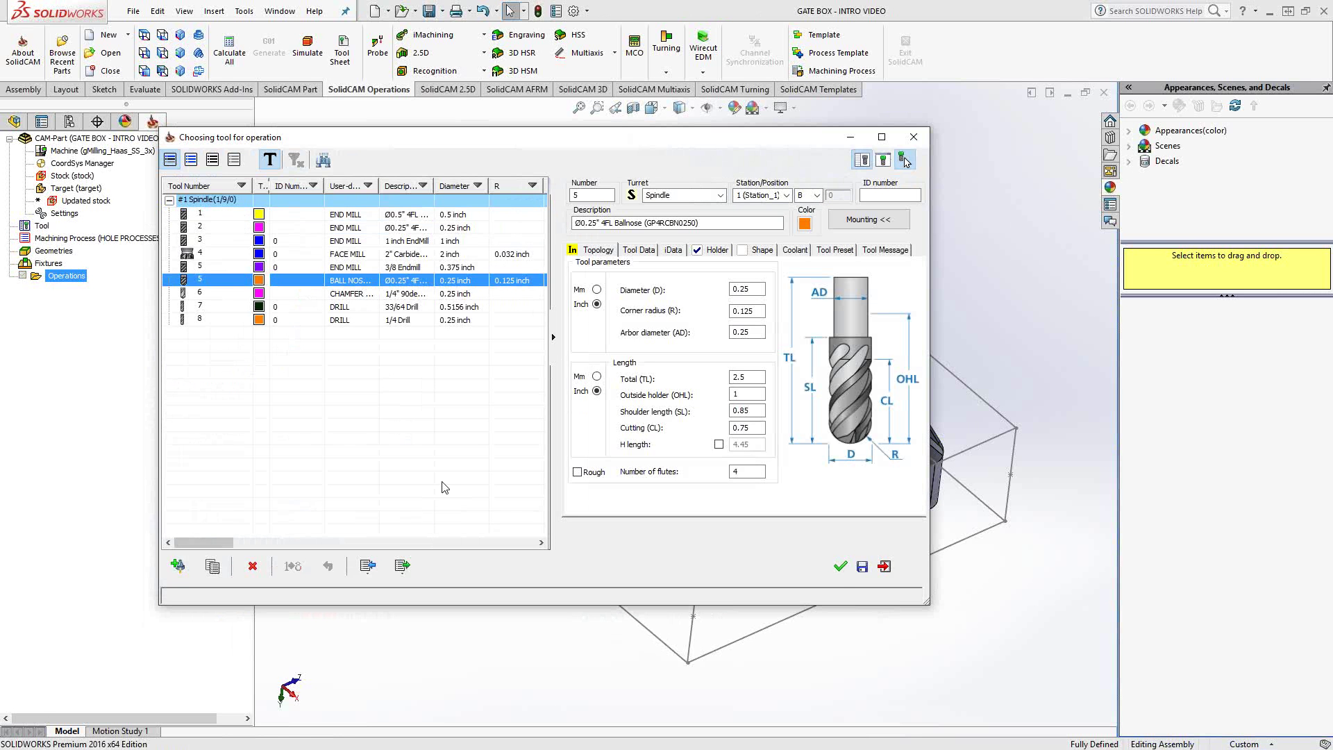
pyautogui.click(840, 569)
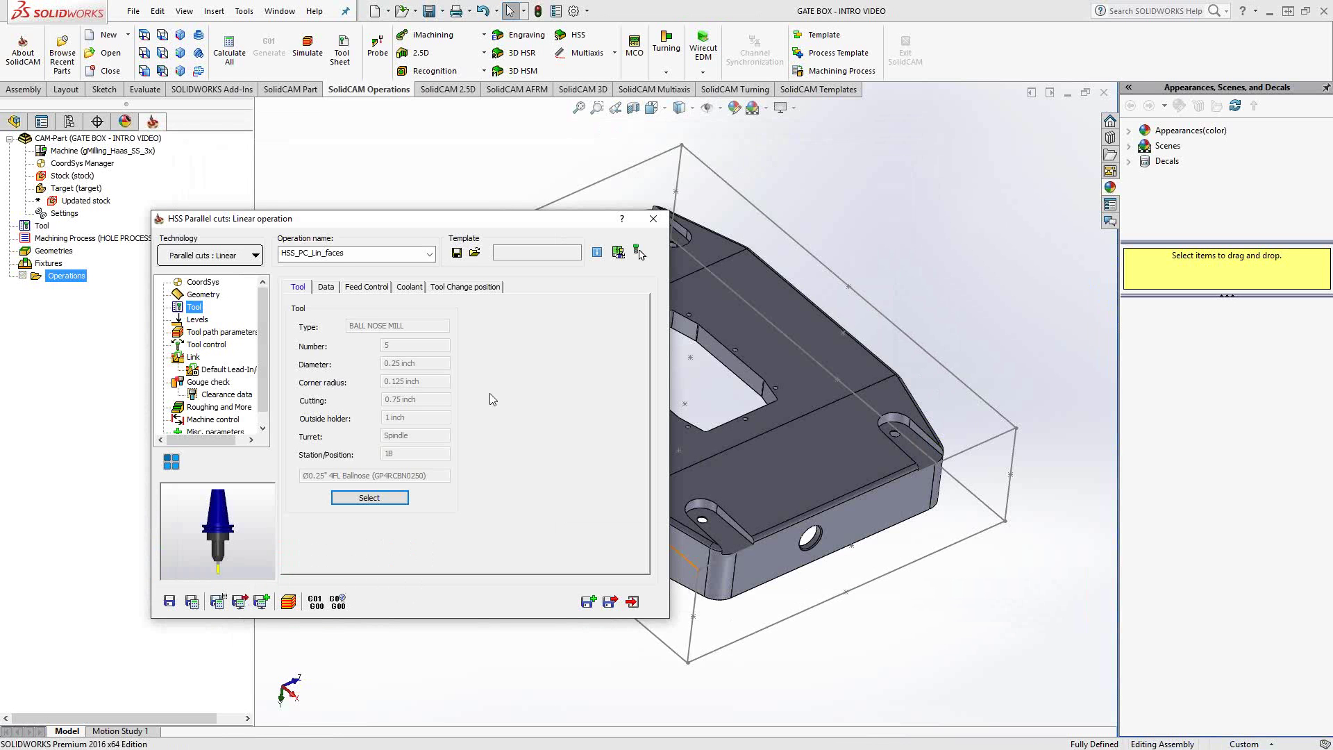
# On the Levels page, try Cylinder, then restore the clearance area to a Z plane at height 1
pyautogui.click(195, 320)
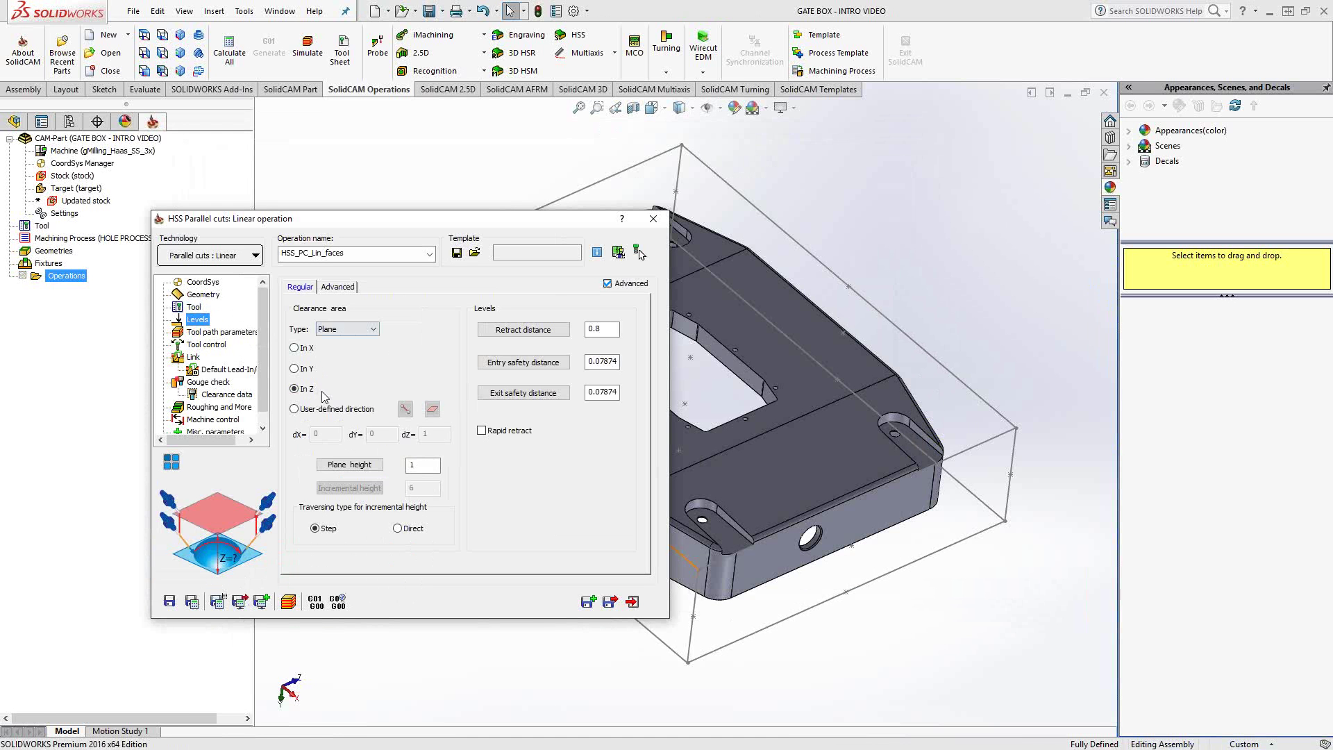
pyautogui.click(370, 331)
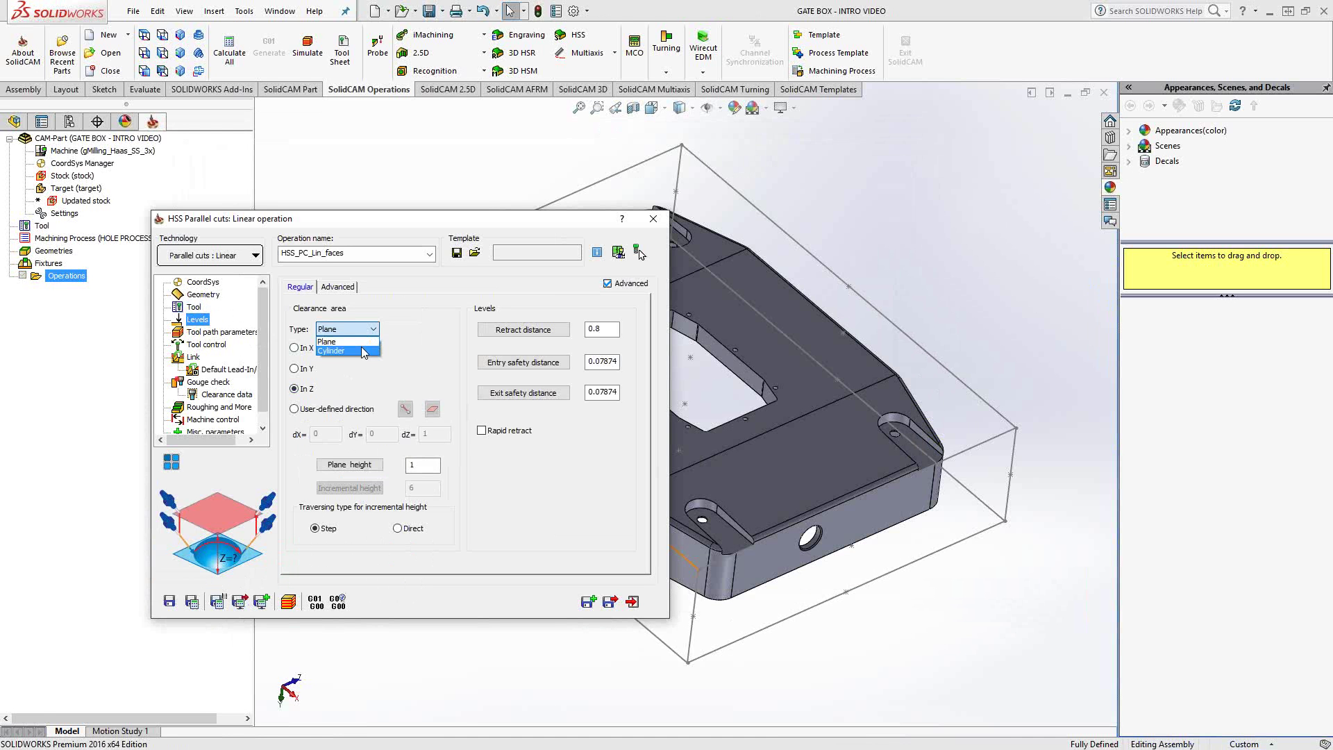
pyautogui.click(349, 351)
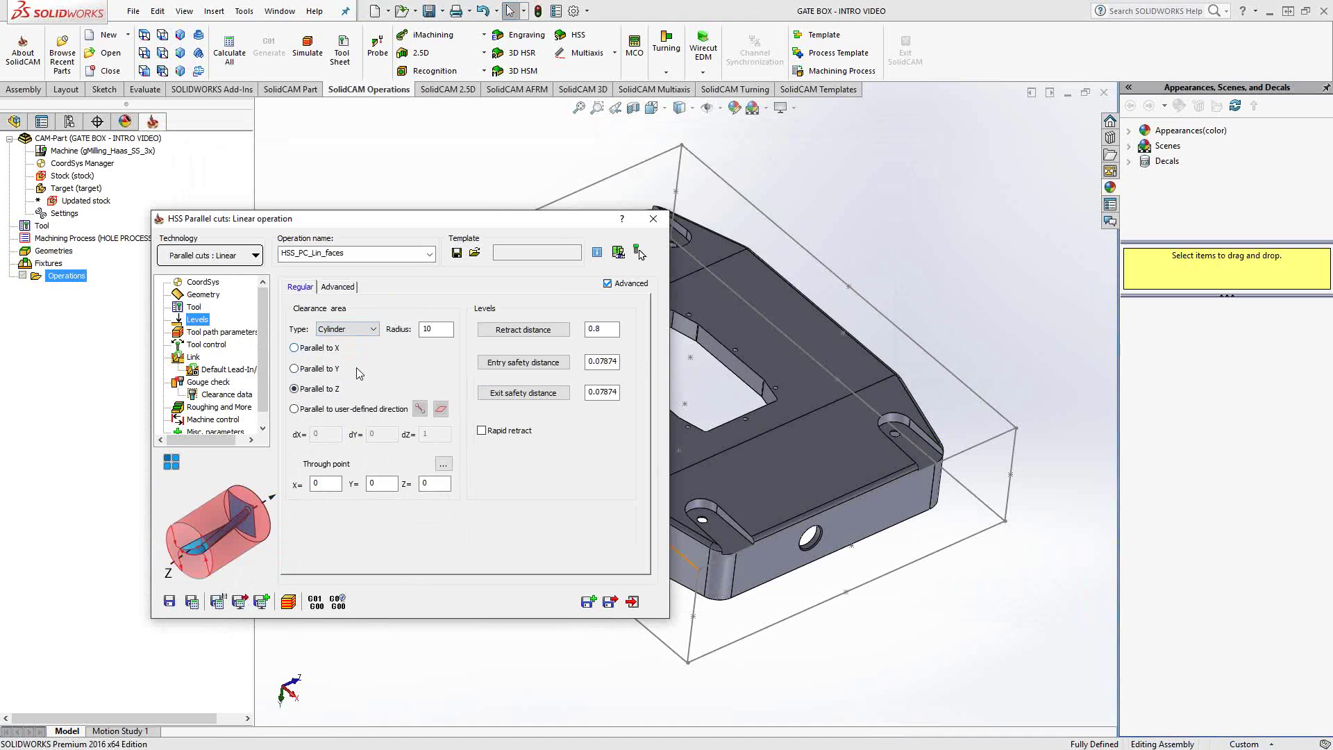
pyautogui.click(348, 330)
pyautogui.click(338, 340)
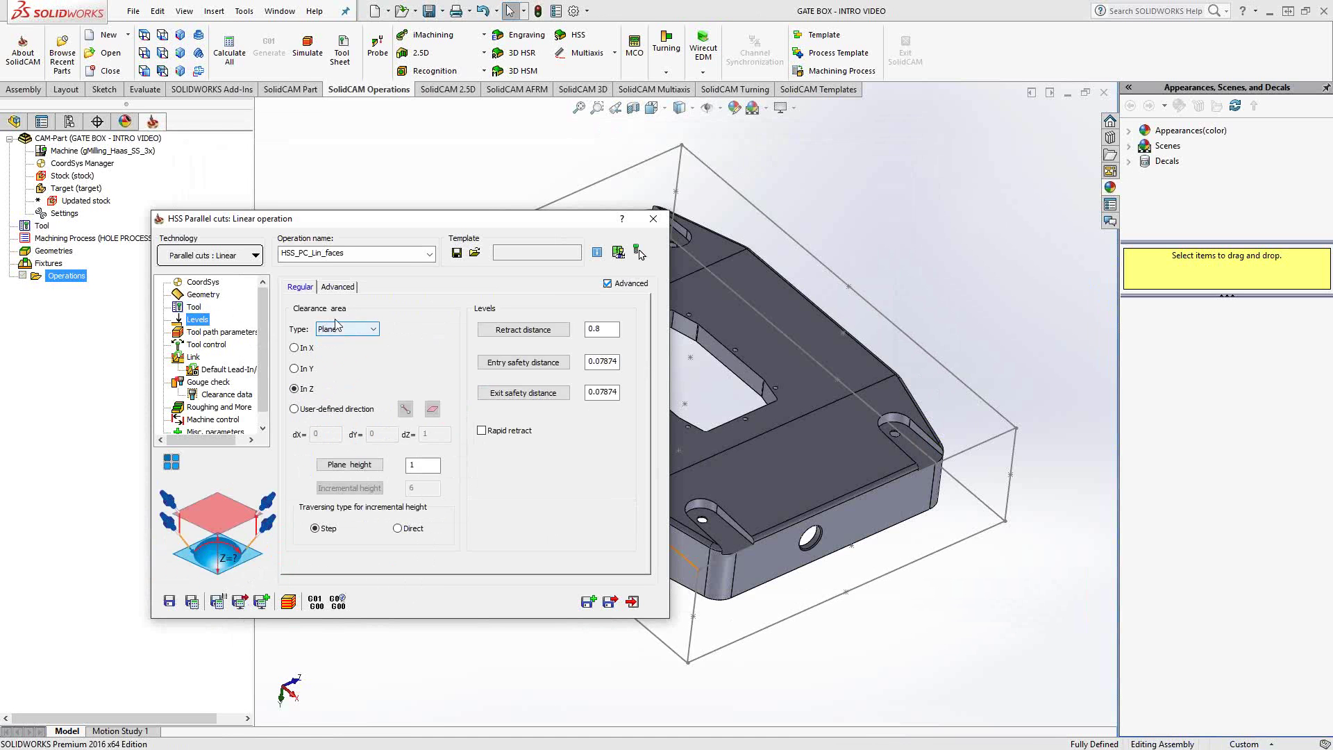
pyautogui.click(312, 391)
pyautogui.click(426, 462)
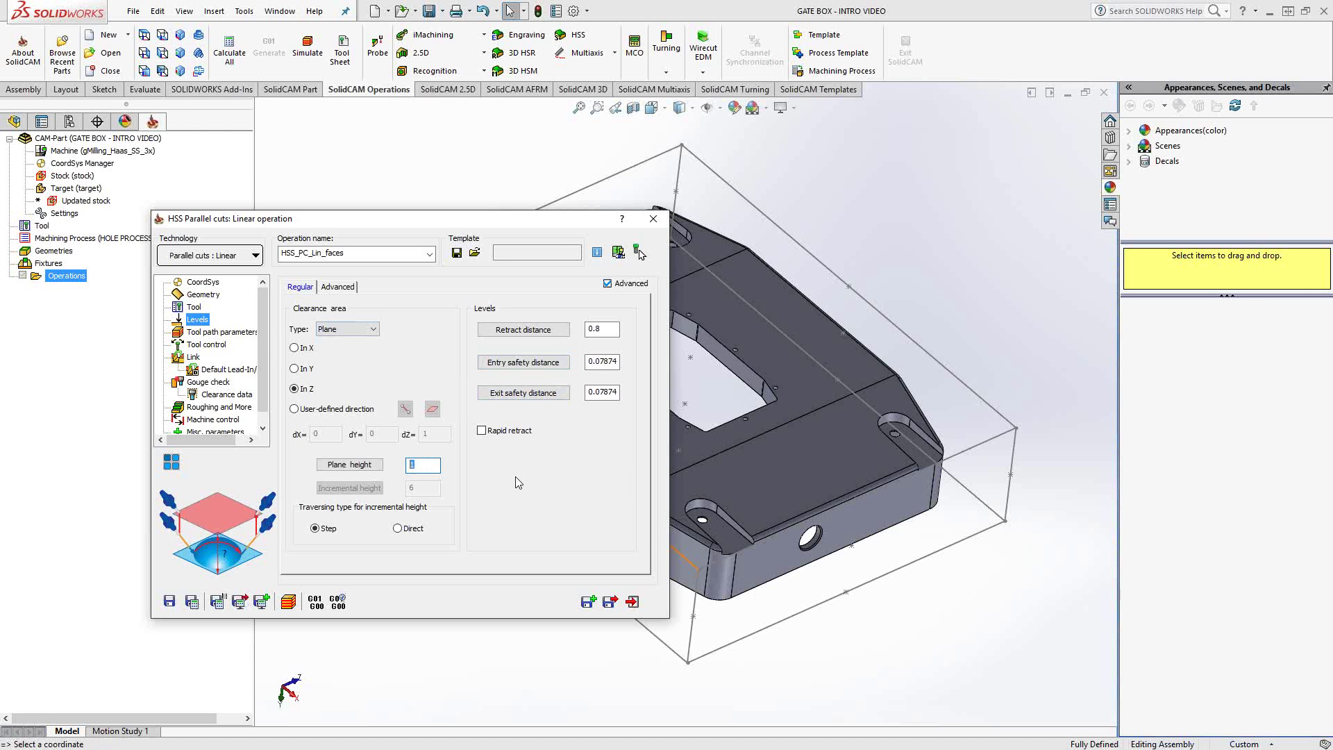
# Change the maximum step over from 0.05 to .02, leaving the cut tolerance at its default
pyautogui.click(227, 332)
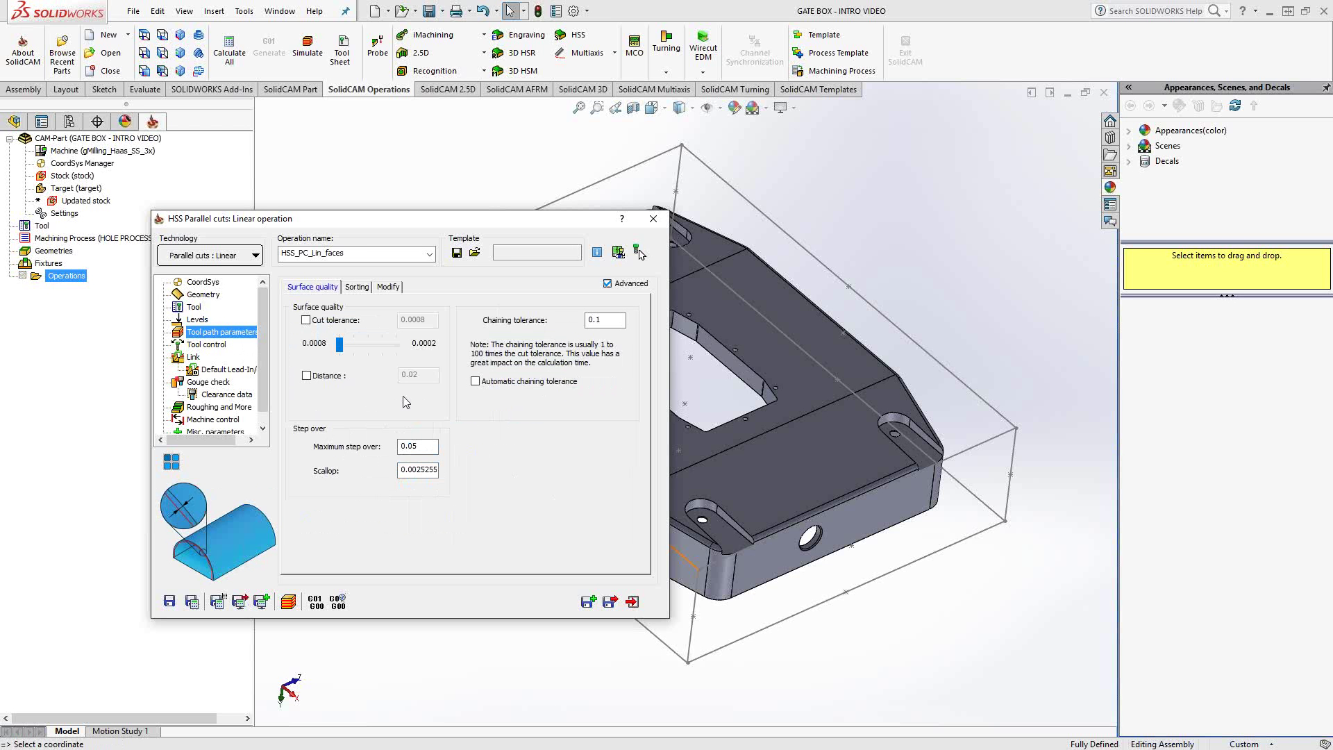
pyautogui.click(411, 447)
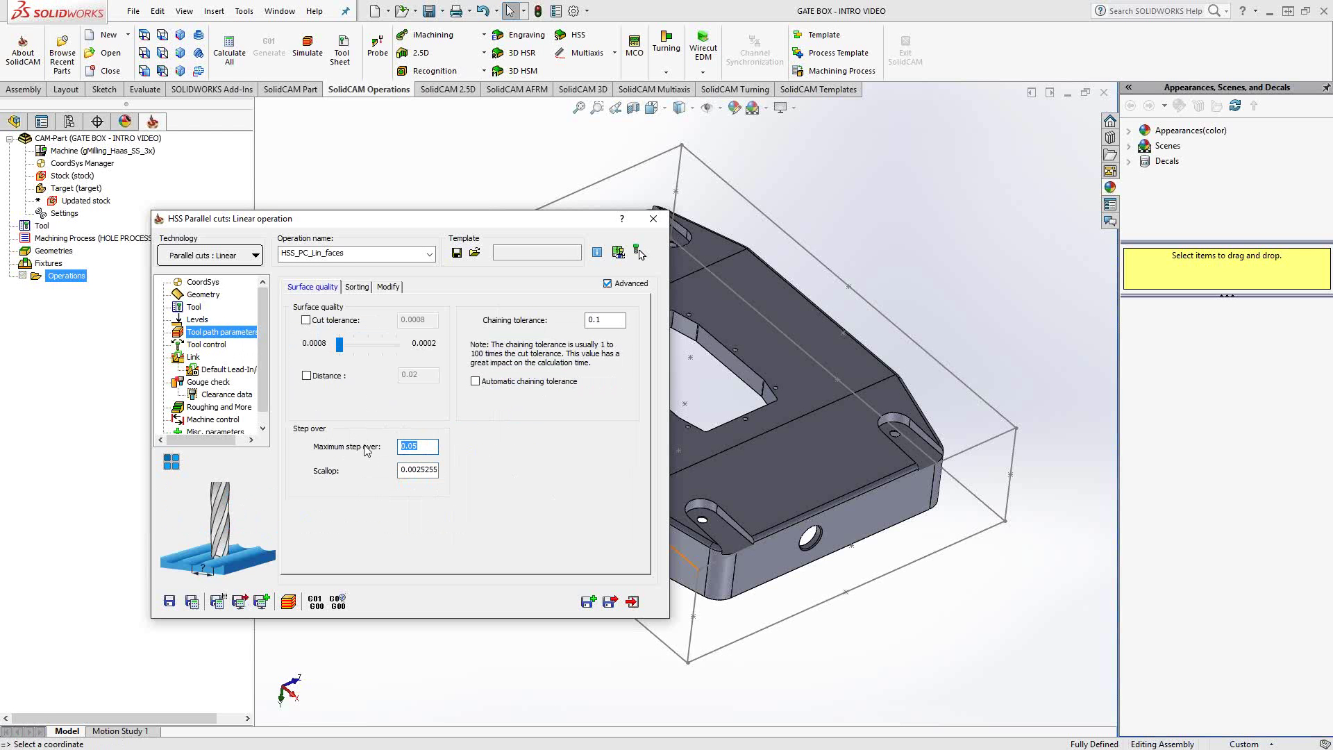
pyautogui.click(417, 471)
pyautogui.click(411, 448)
pyautogui.write('.02')
pyautogui.press('Tab')
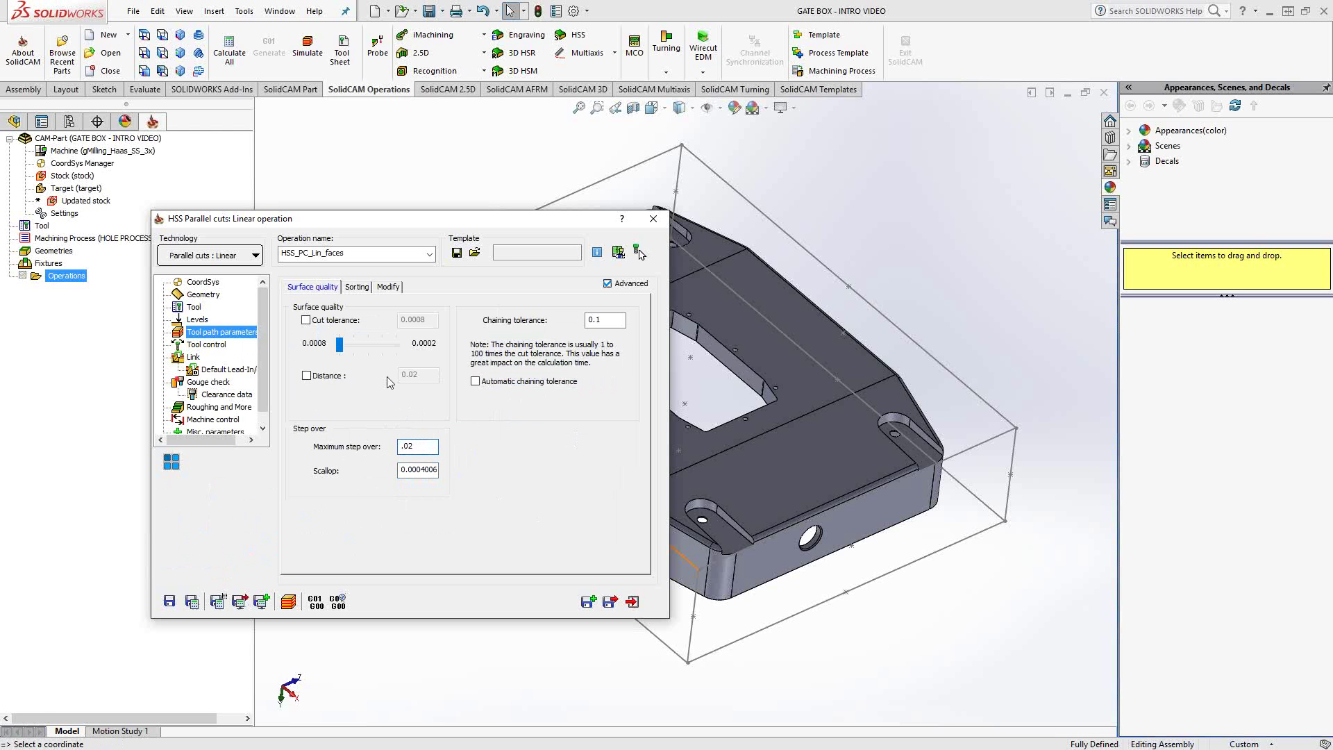
pyautogui.click(306, 321)
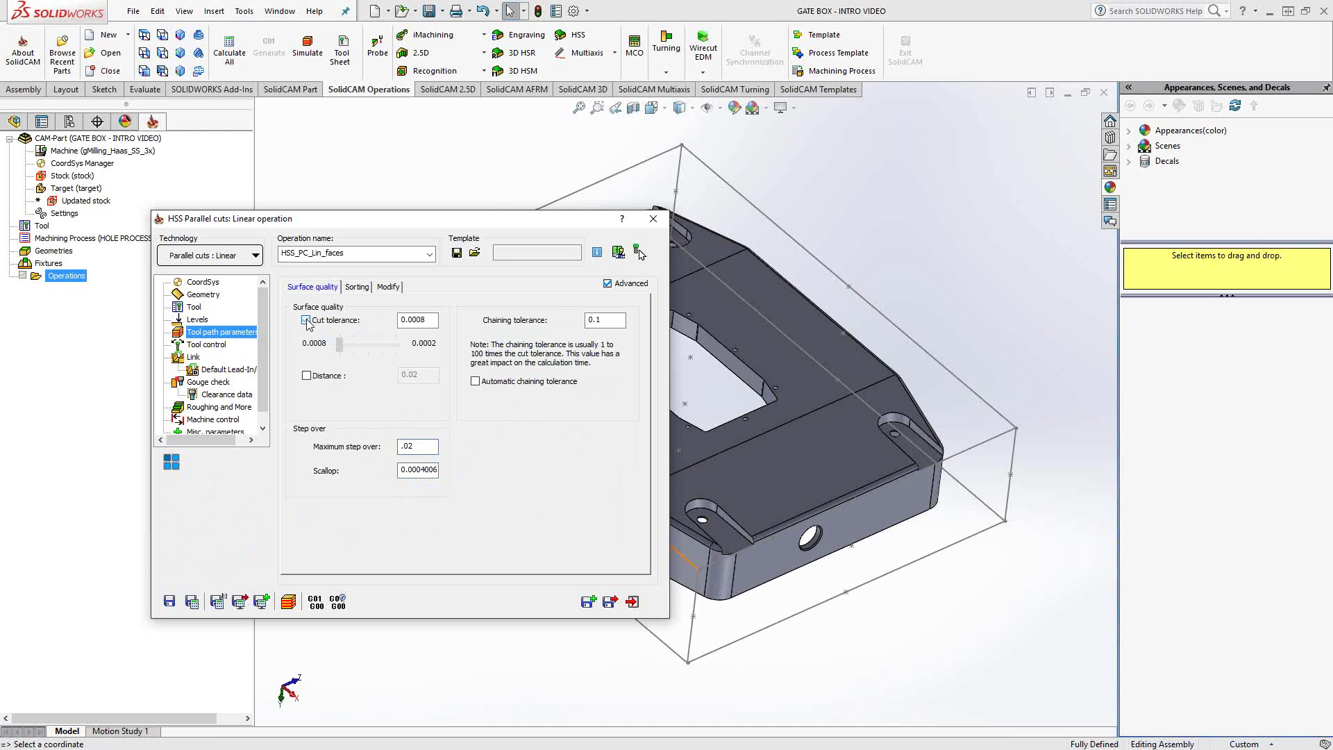
pyautogui.click(307, 321)
pyautogui.click(208, 346)
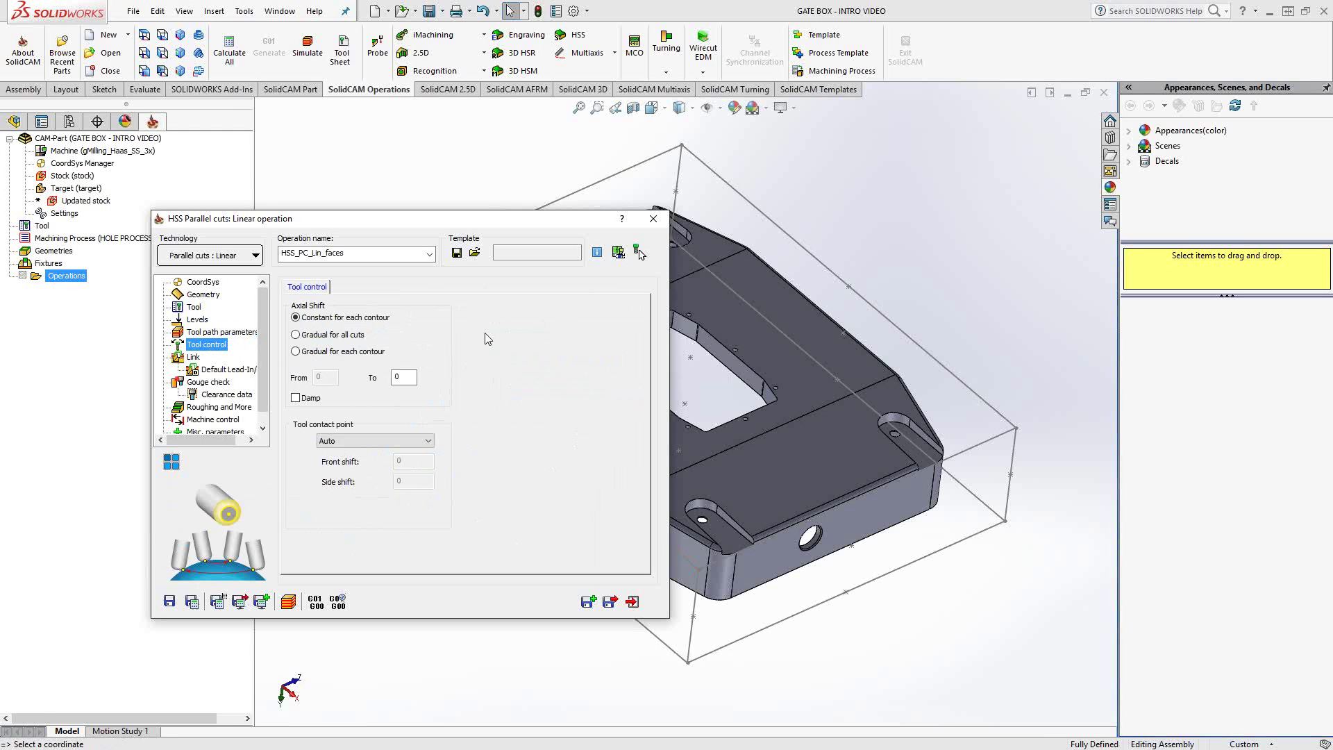
# Leave the tool contact point at Auto and go on to the Link settings
pyautogui.click(411, 440)
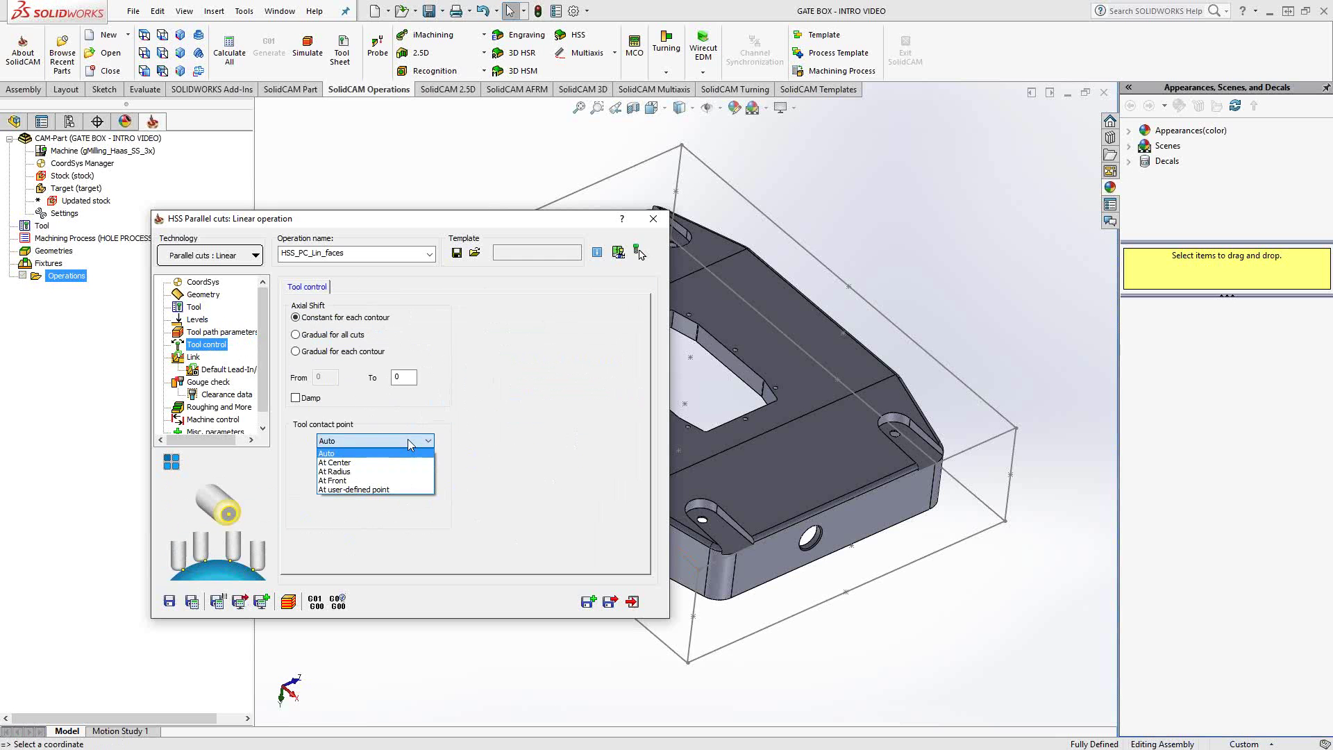
pyautogui.click(408, 441)
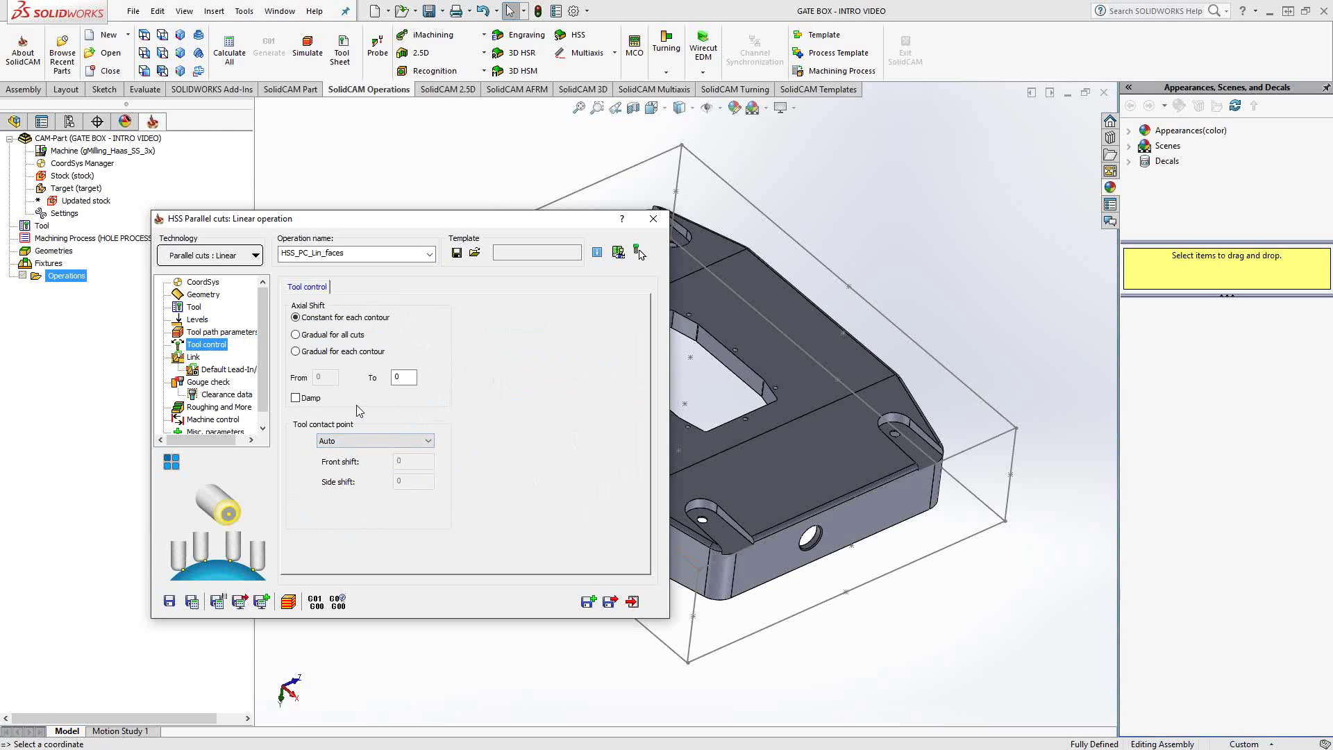
pyautogui.click(401, 442)
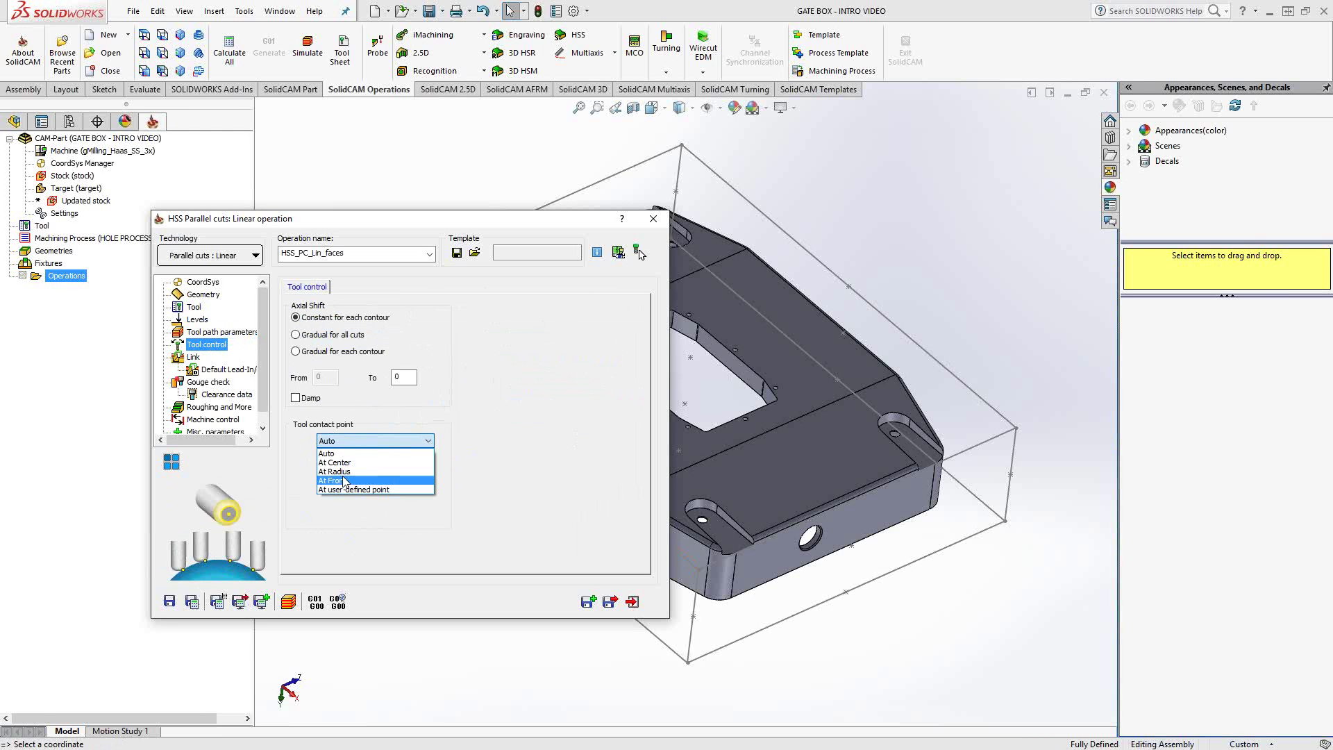
pyautogui.click(334, 454)
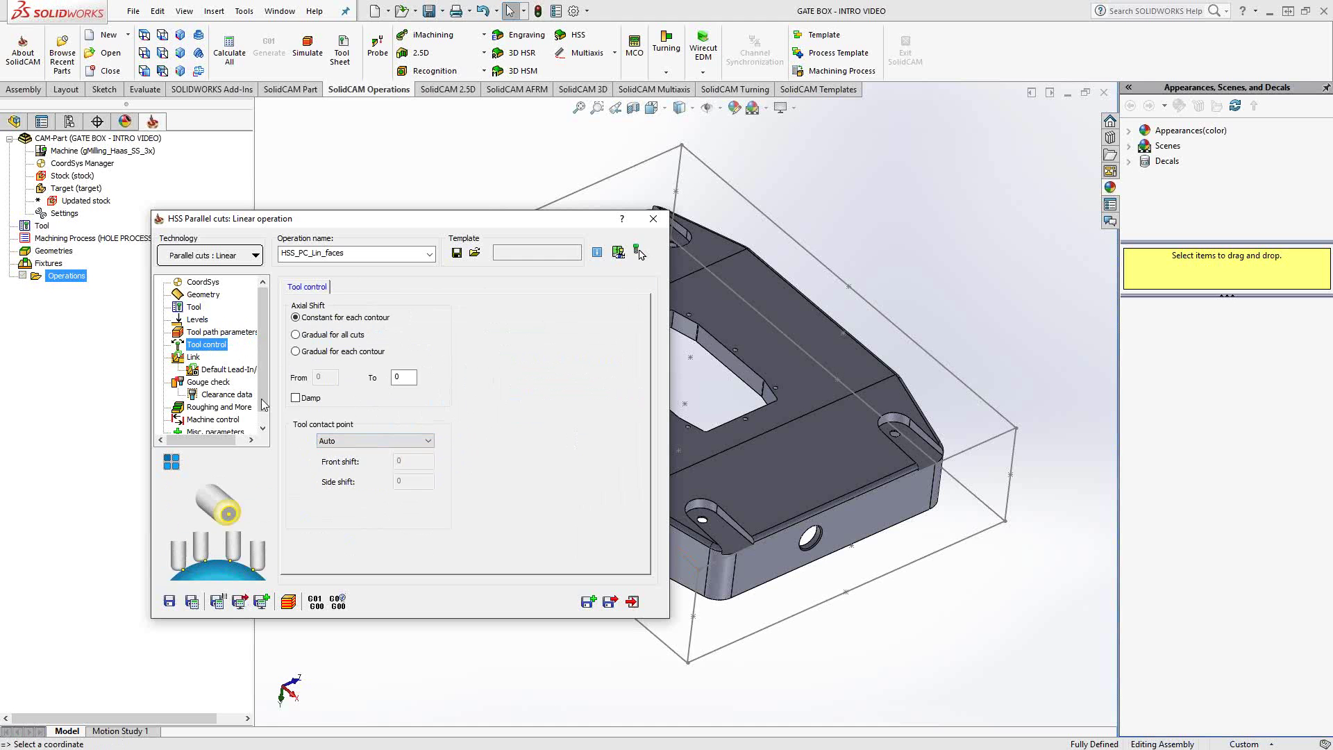
pyautogui.click(193, 357)
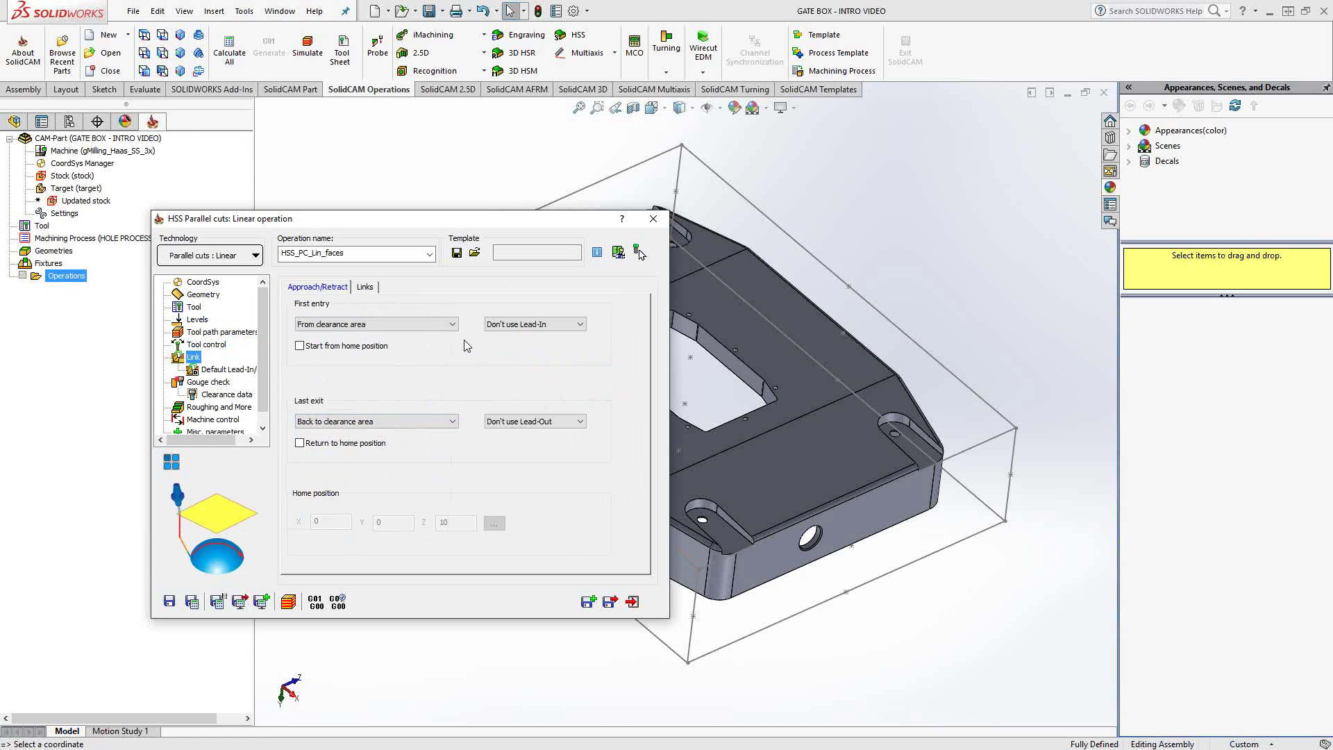
pyautogui.click(448, 326)
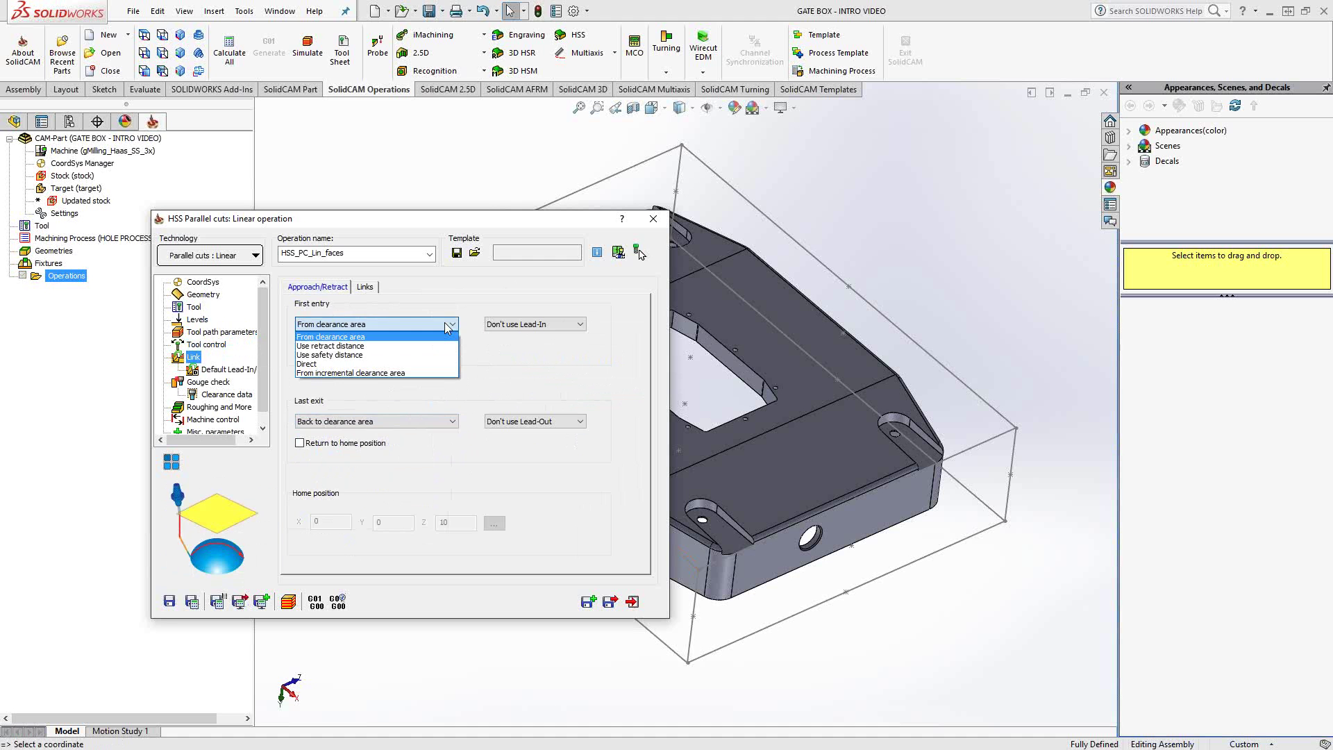
pyautogui.click(448, 324)
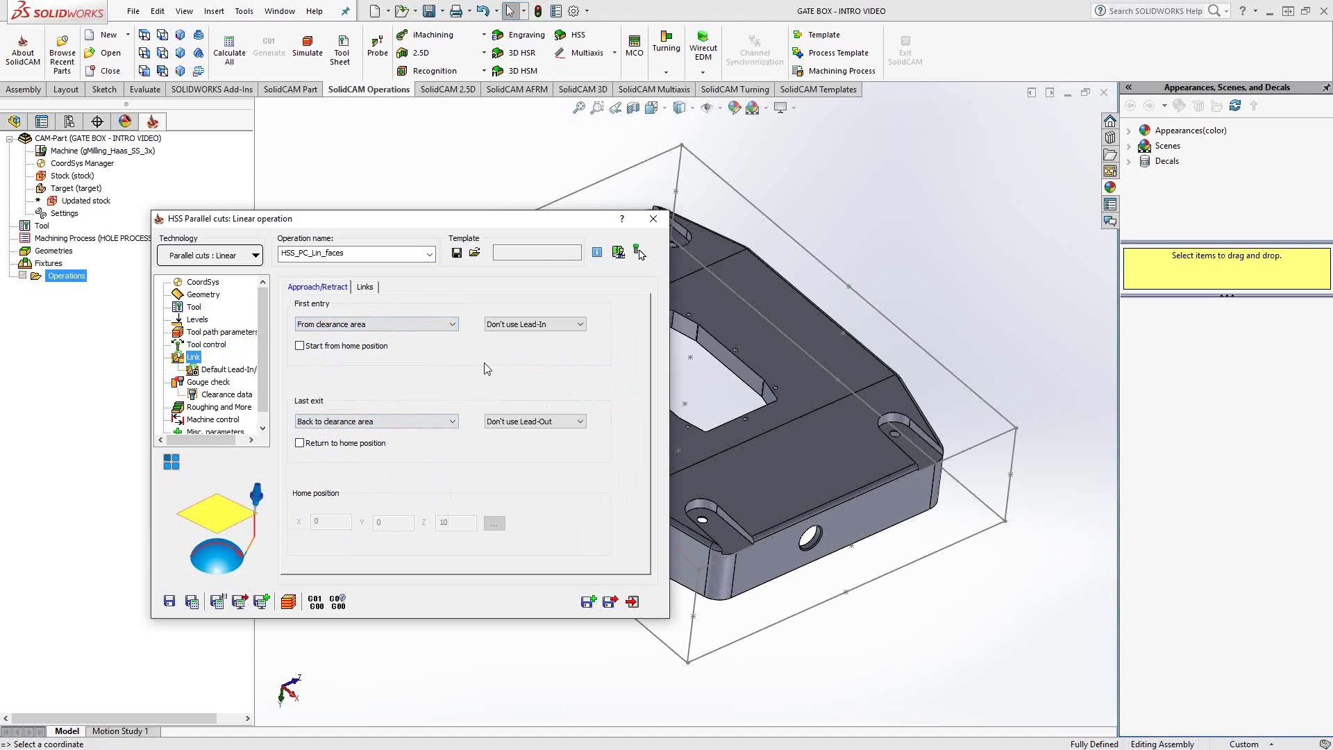
pyautogui.click(580, 325)
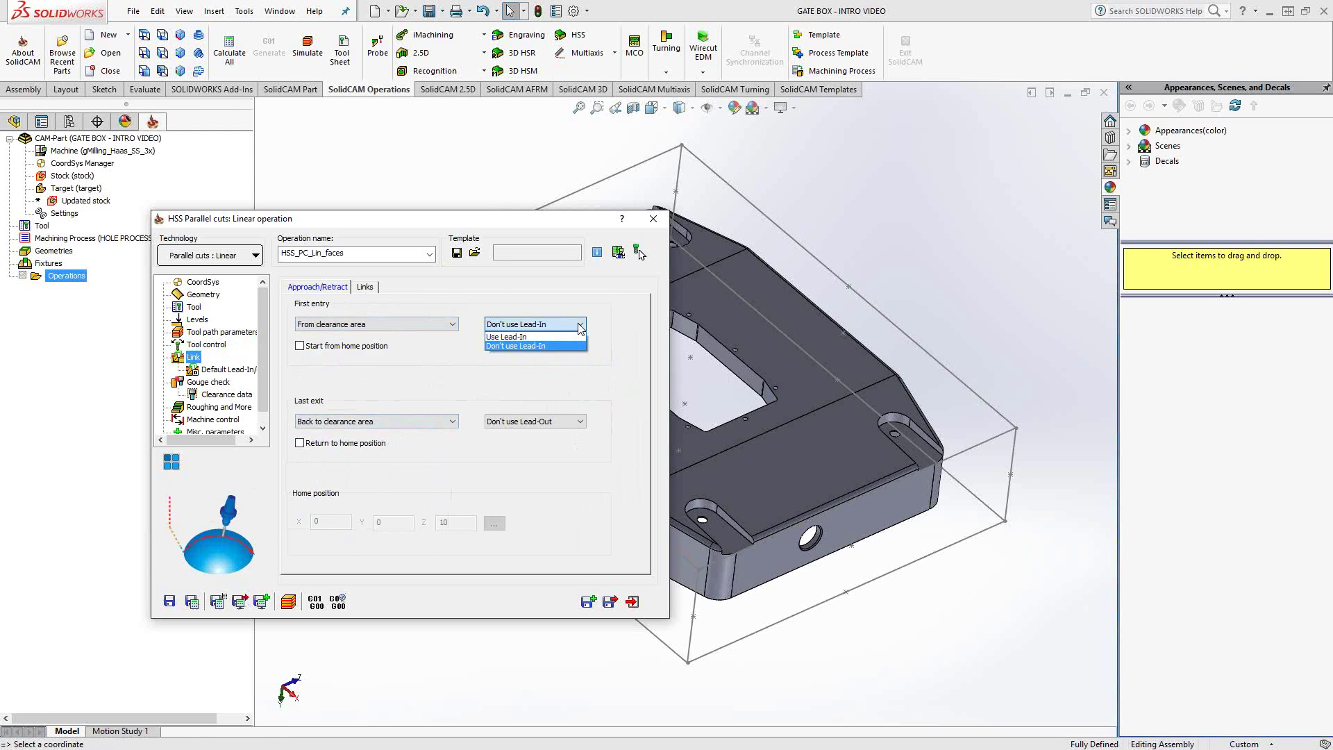
pyautogui.click(570, 285)
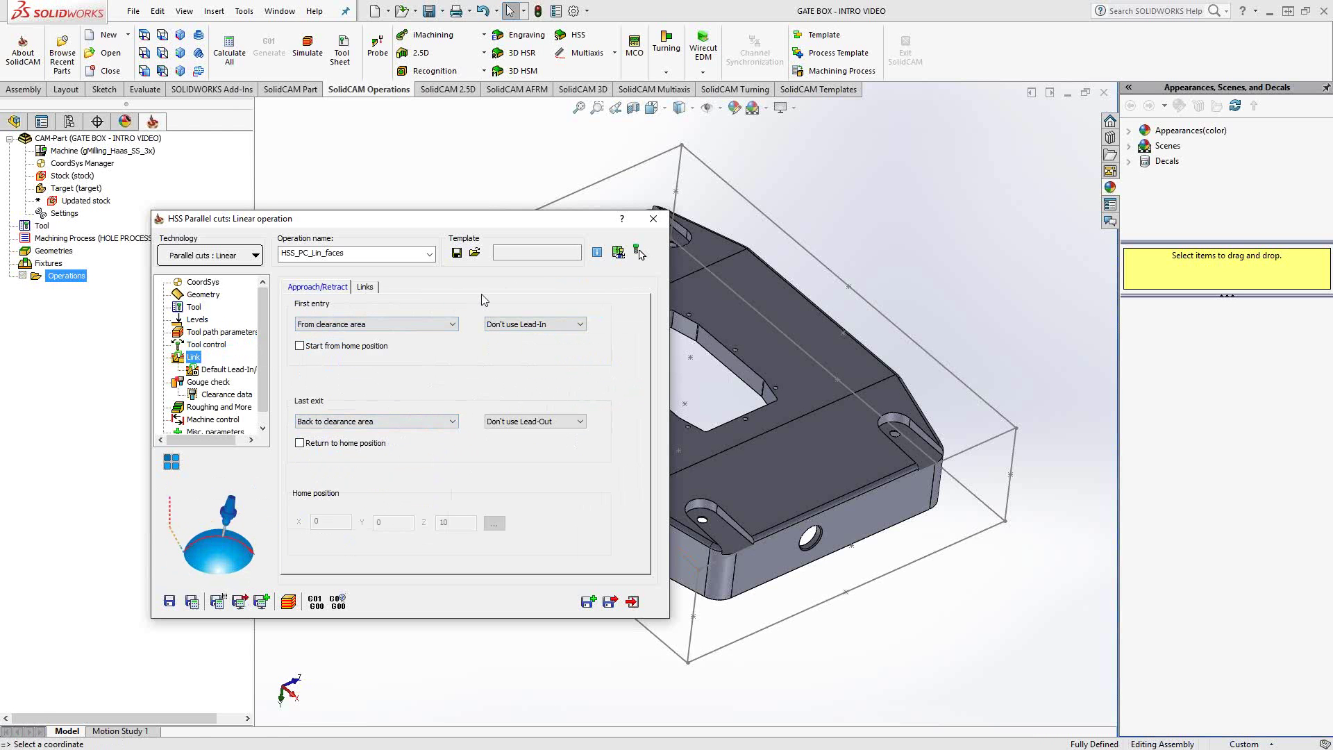
# On the Links tab, review the small gap size of 20% and small move size of 110%
pyautogui.click(373, 287)
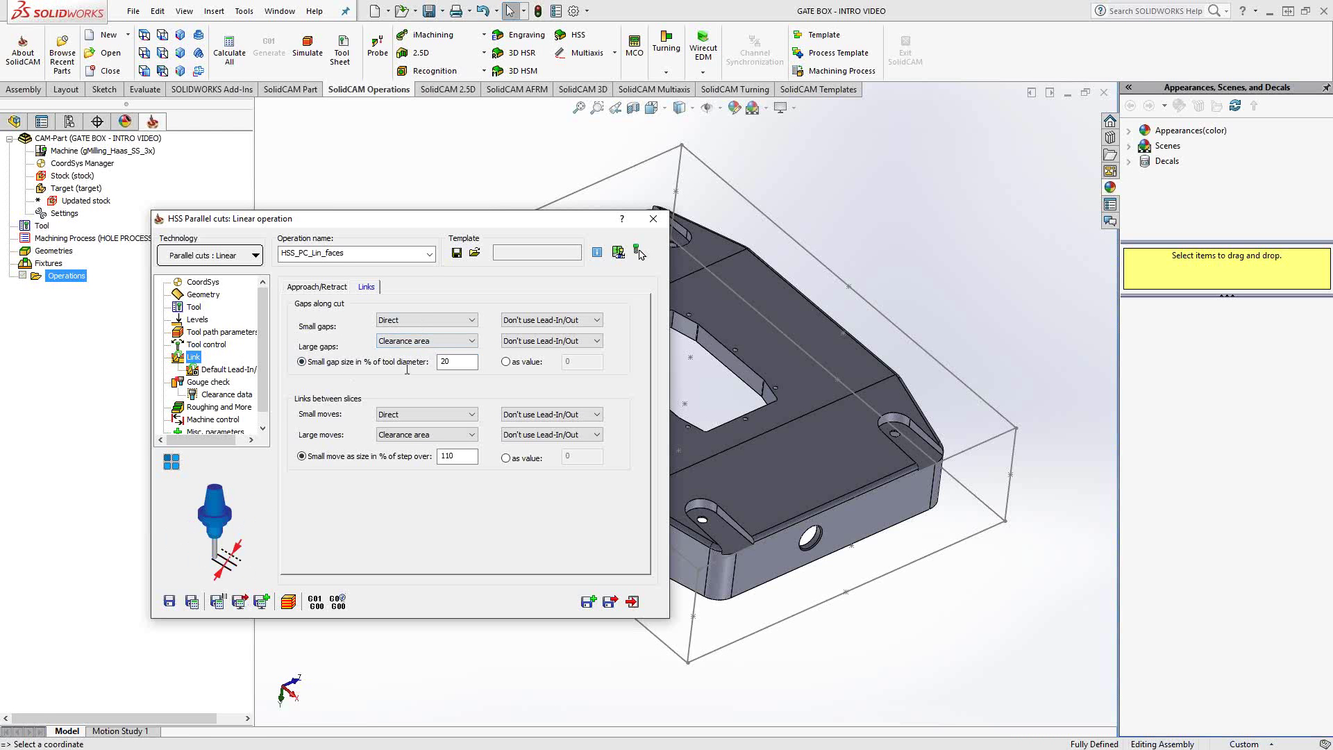
pyautogui.doubleClick(445, 361)
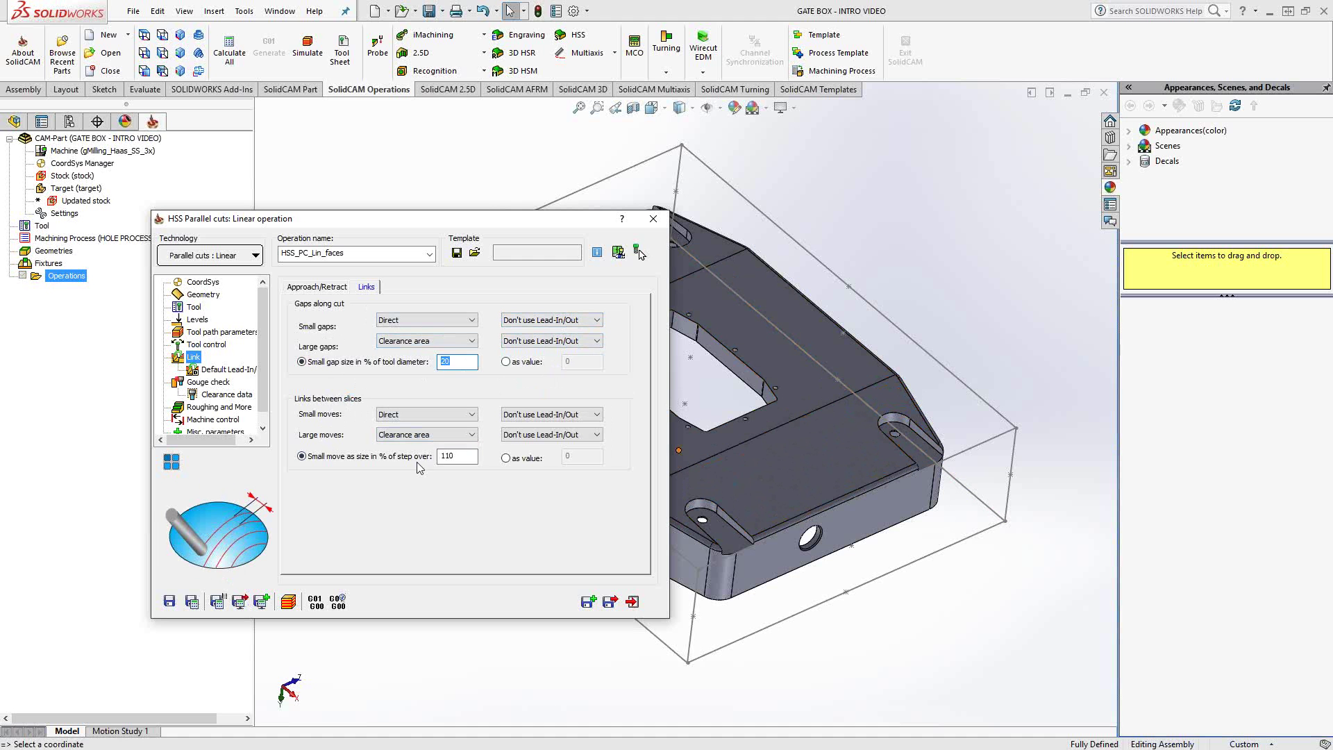
pyautogui.press('Tab')
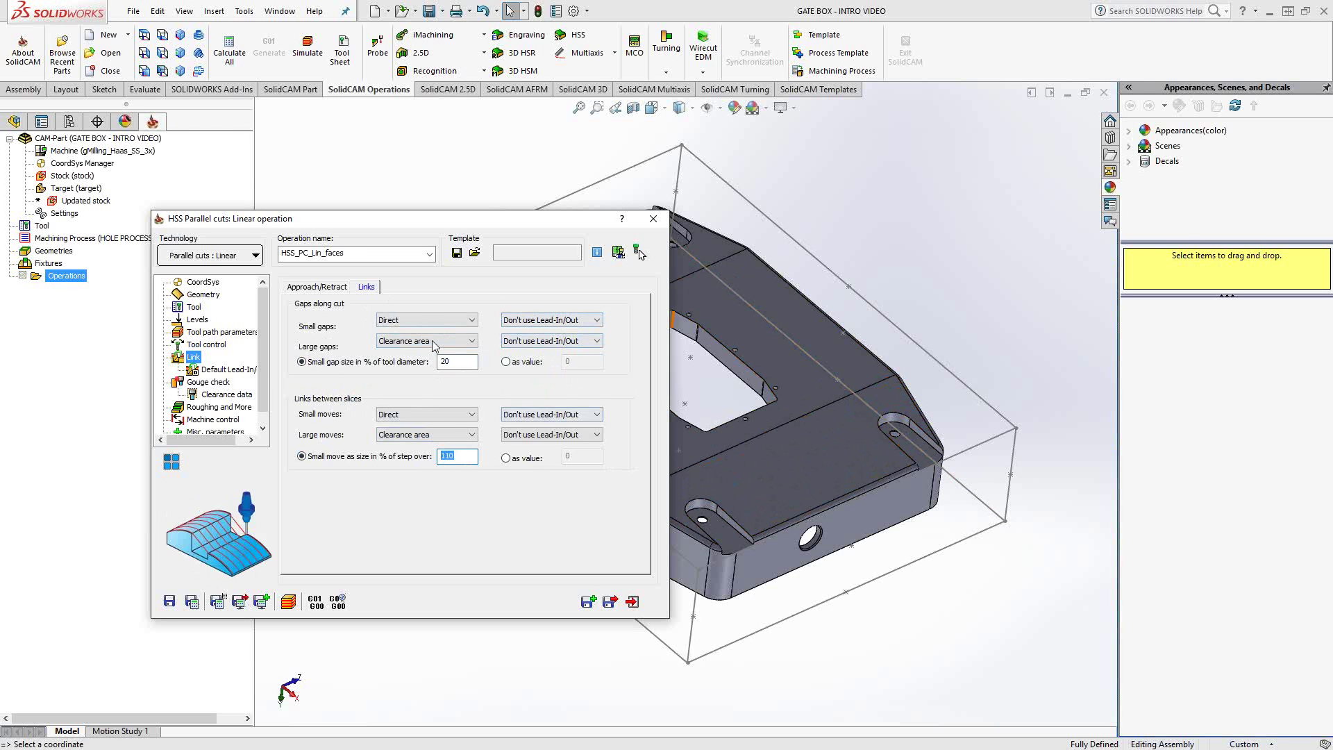
# Keep the default lead-in/out as a tangential arc with 90 sweep and 100% arc-to-tool diameter
pyautogui.click(219, 370)
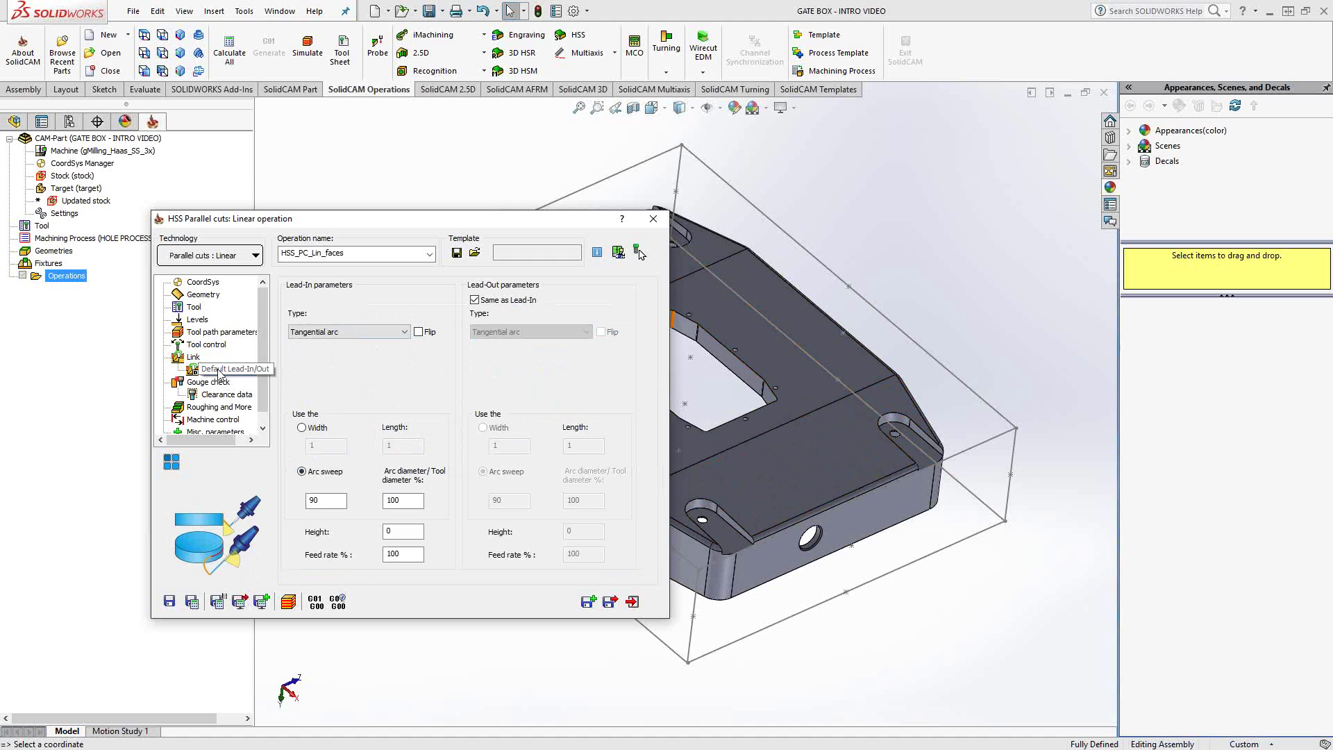
pyautogui.click(402, 332)
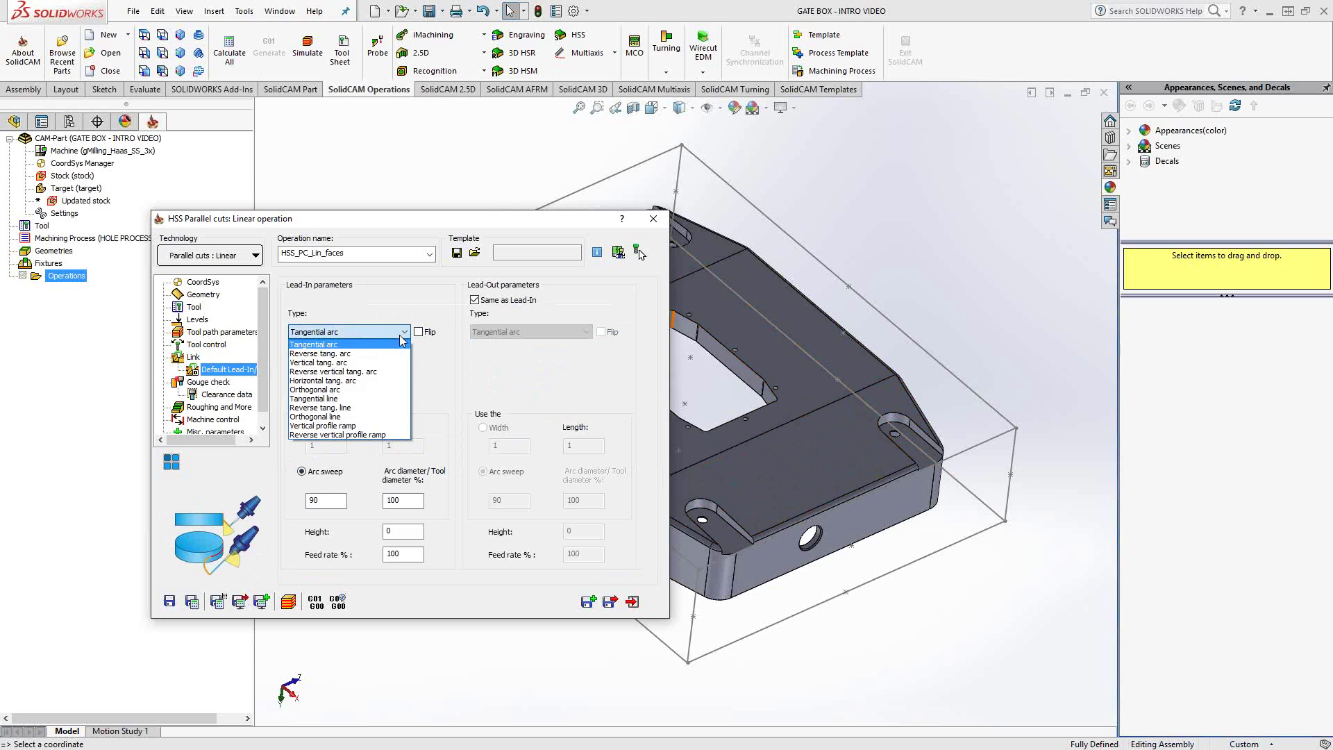
pyautogui.click(360, 301)
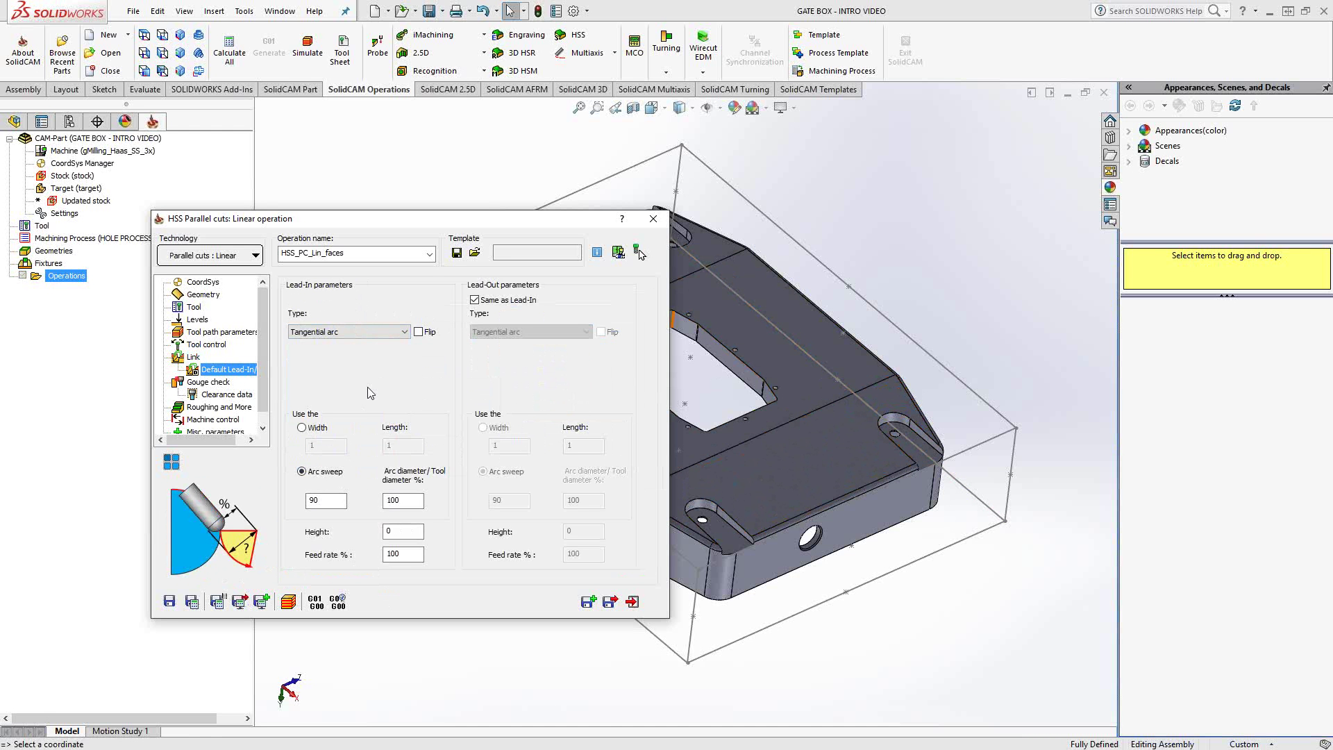
pyautogui.click(332, 503)
pyautogui.doubleClick(399, 500)
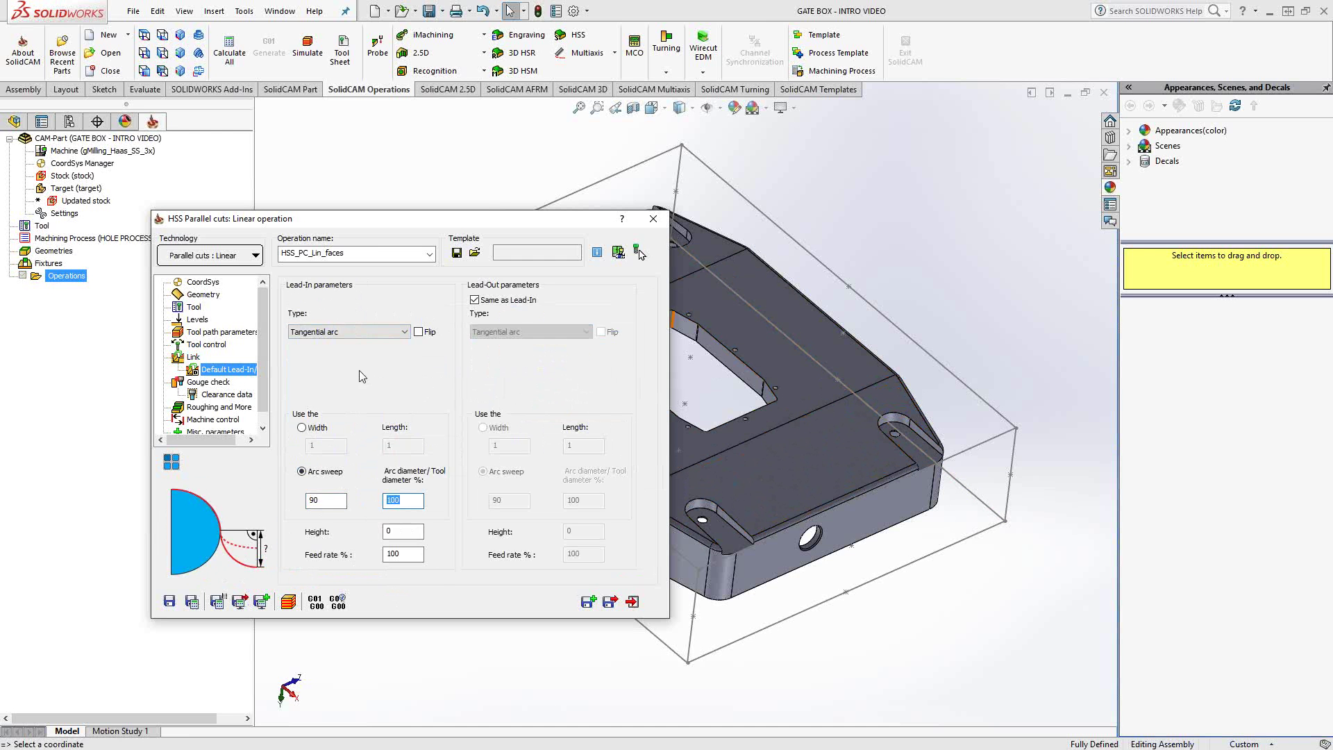
pyautogui.click(215, 382)
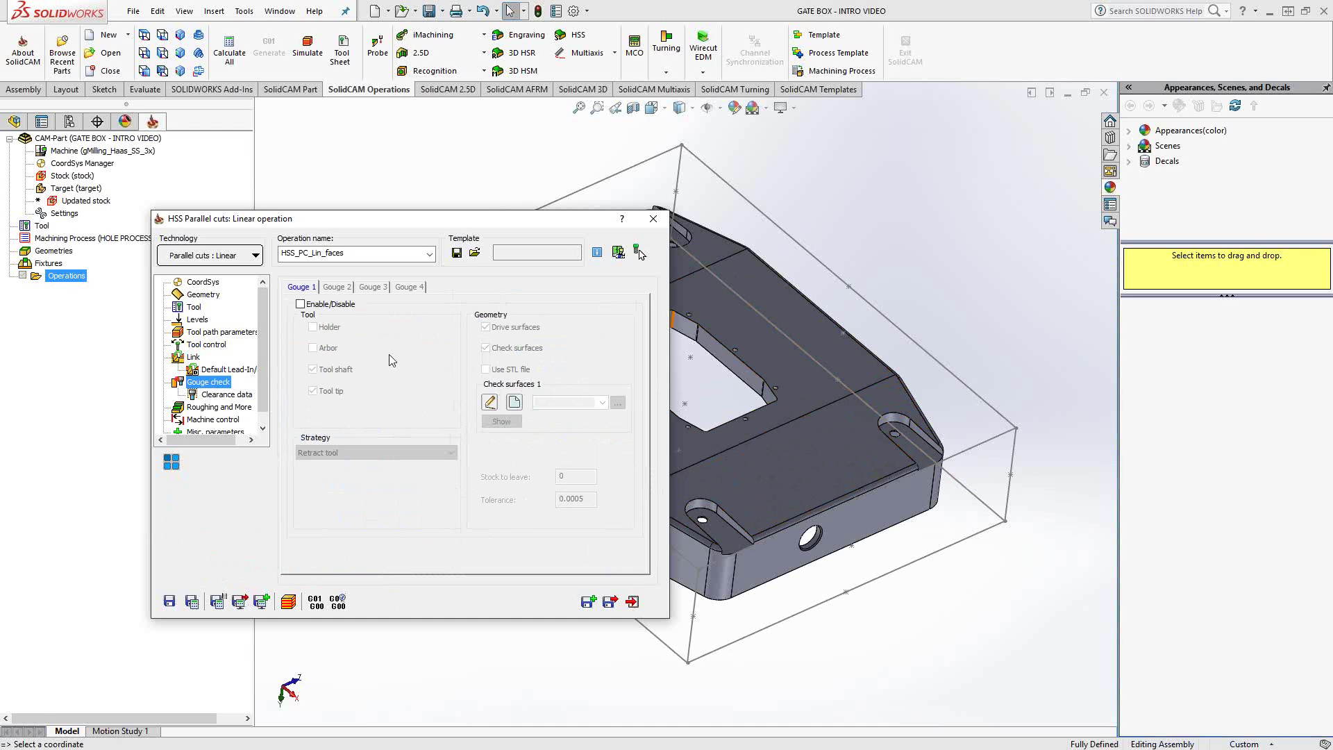
# Turn on Gouge 1 and create check surfaces faces1 from all faces adjacent to drive faces
pyautogui.click(300, 305)
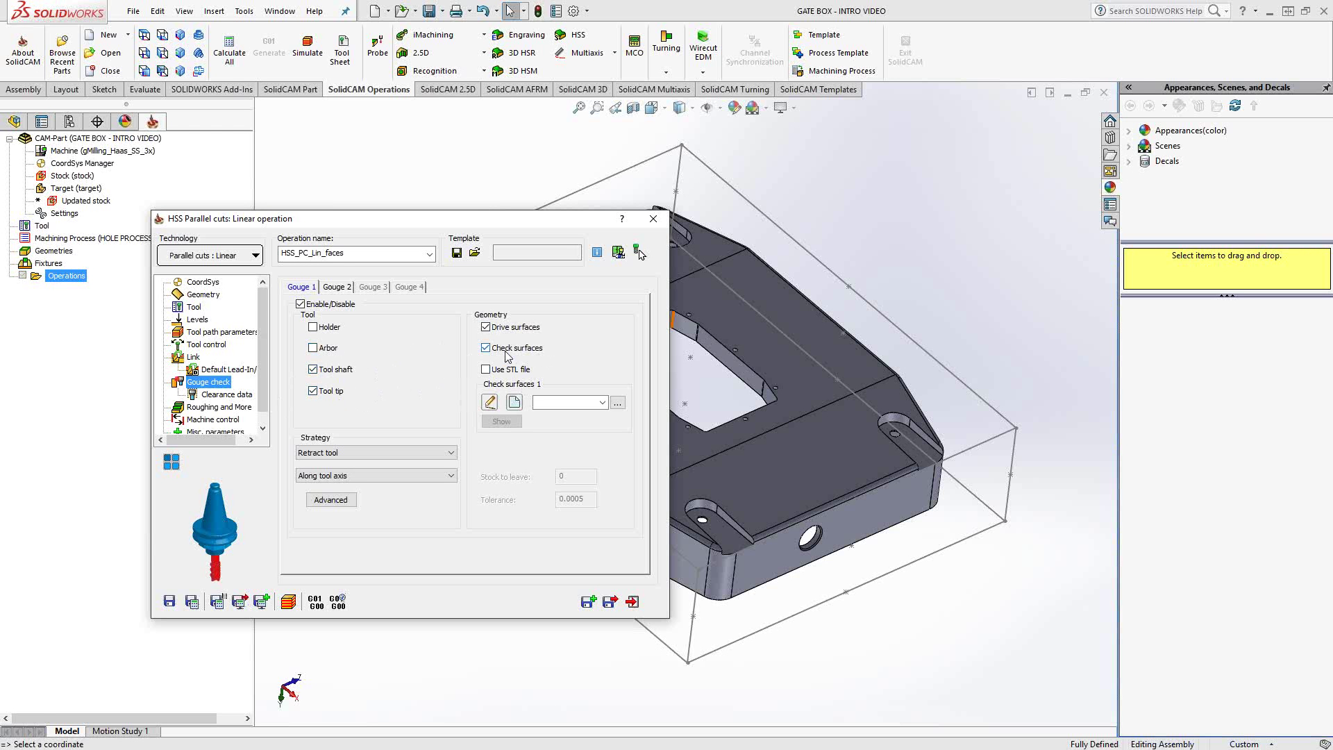
pyautogui.click(514, 403)
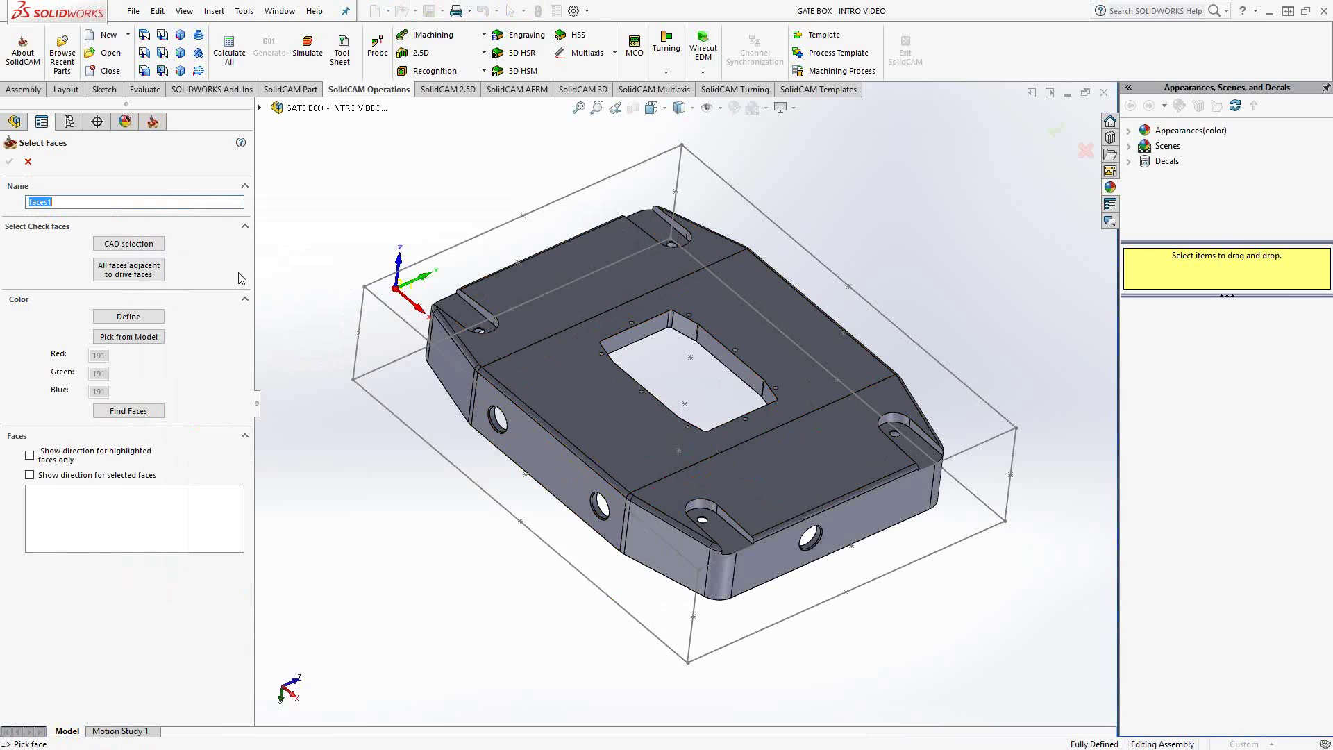
pyautogui.click(138, 275)
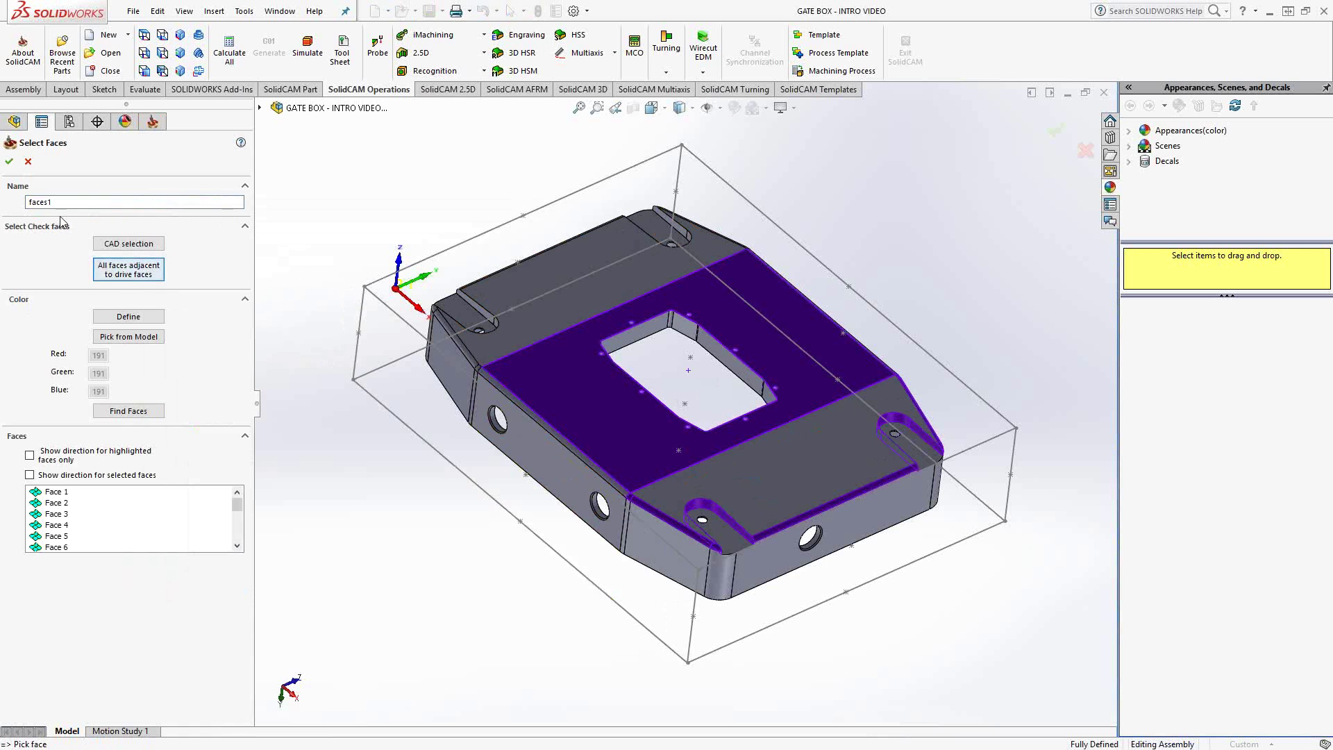
pyautogui.click(9, 161)
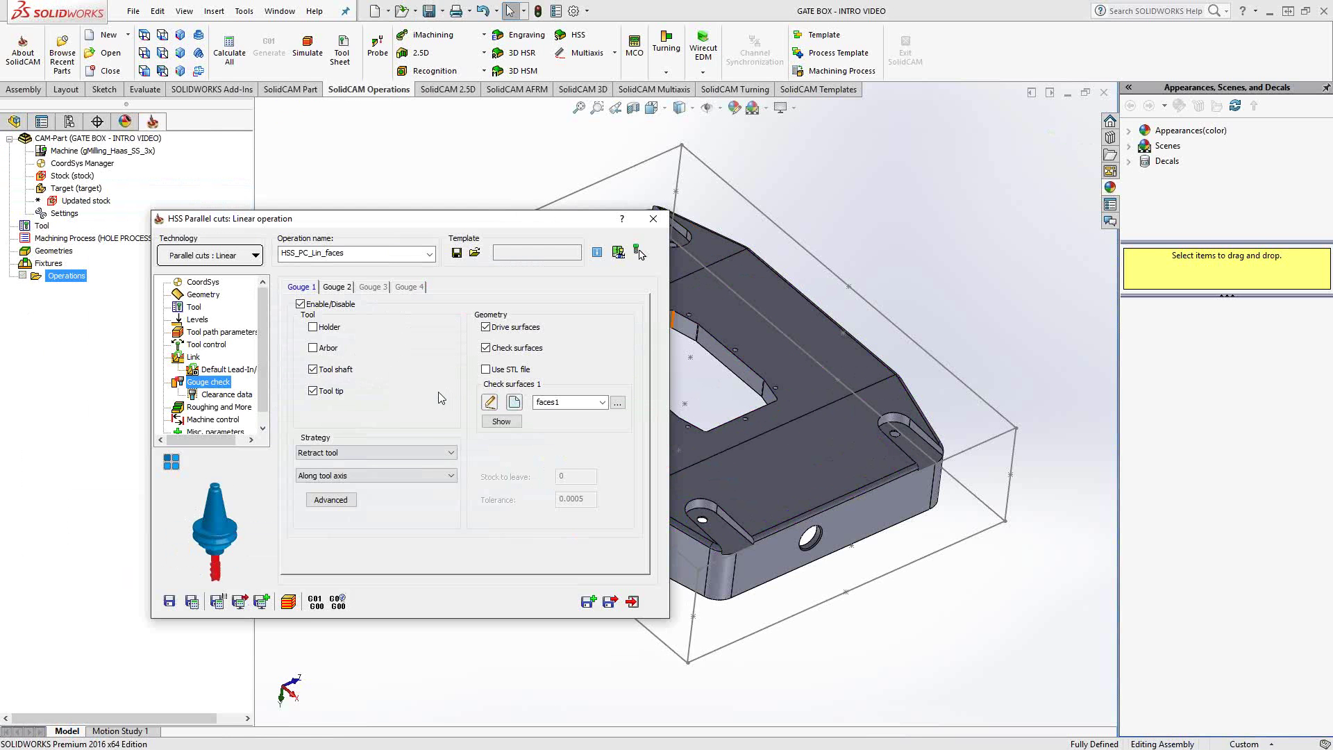
# Change the Gouge 1 strategy to Trim and relink toolpath, keeping Trim collision only
pyautogui.click(453, 453)
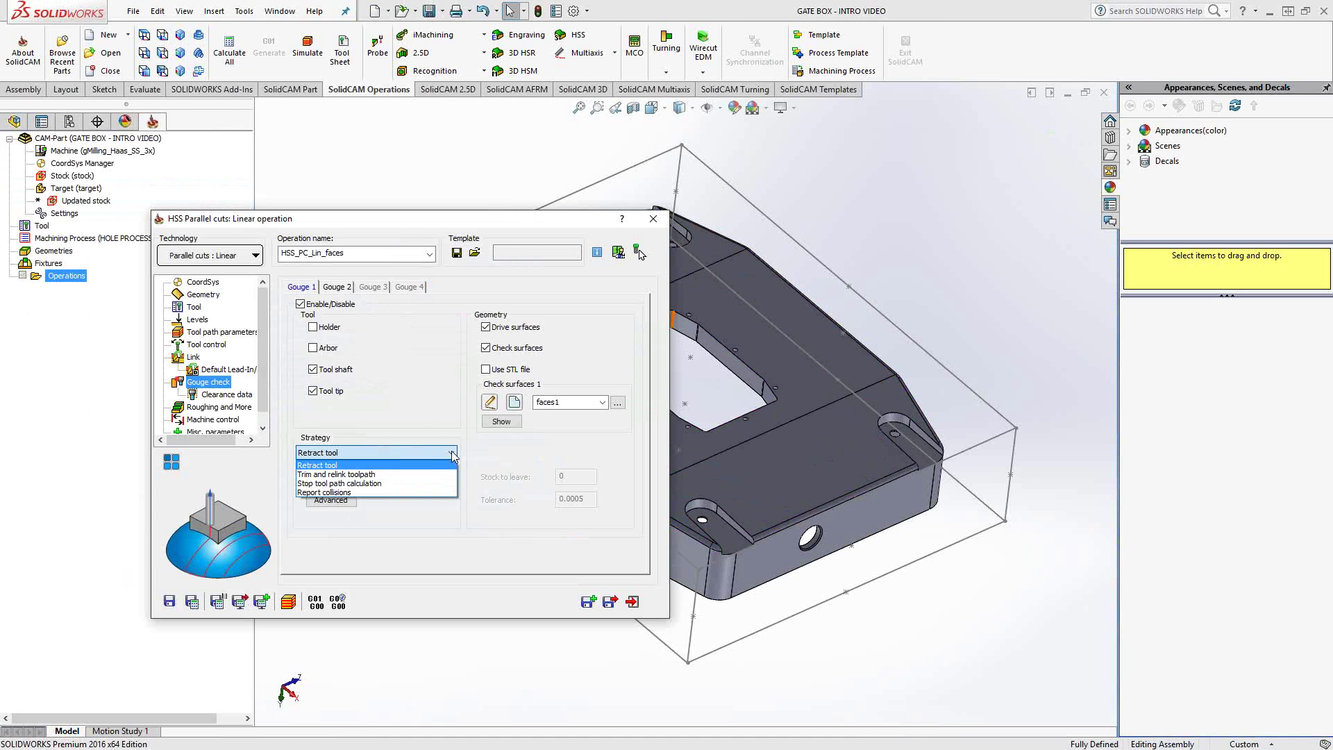
pyautogui.click(428, 407)
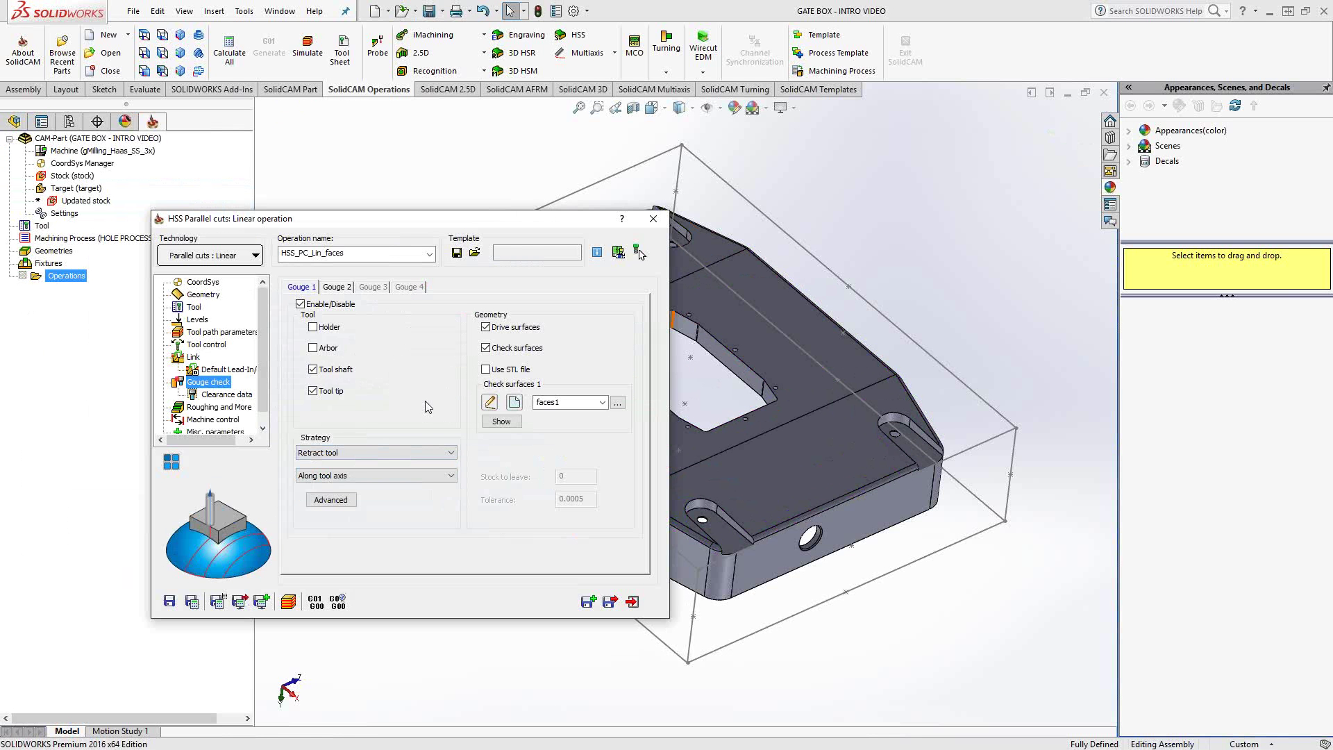
pyautogui.click(450, 476)
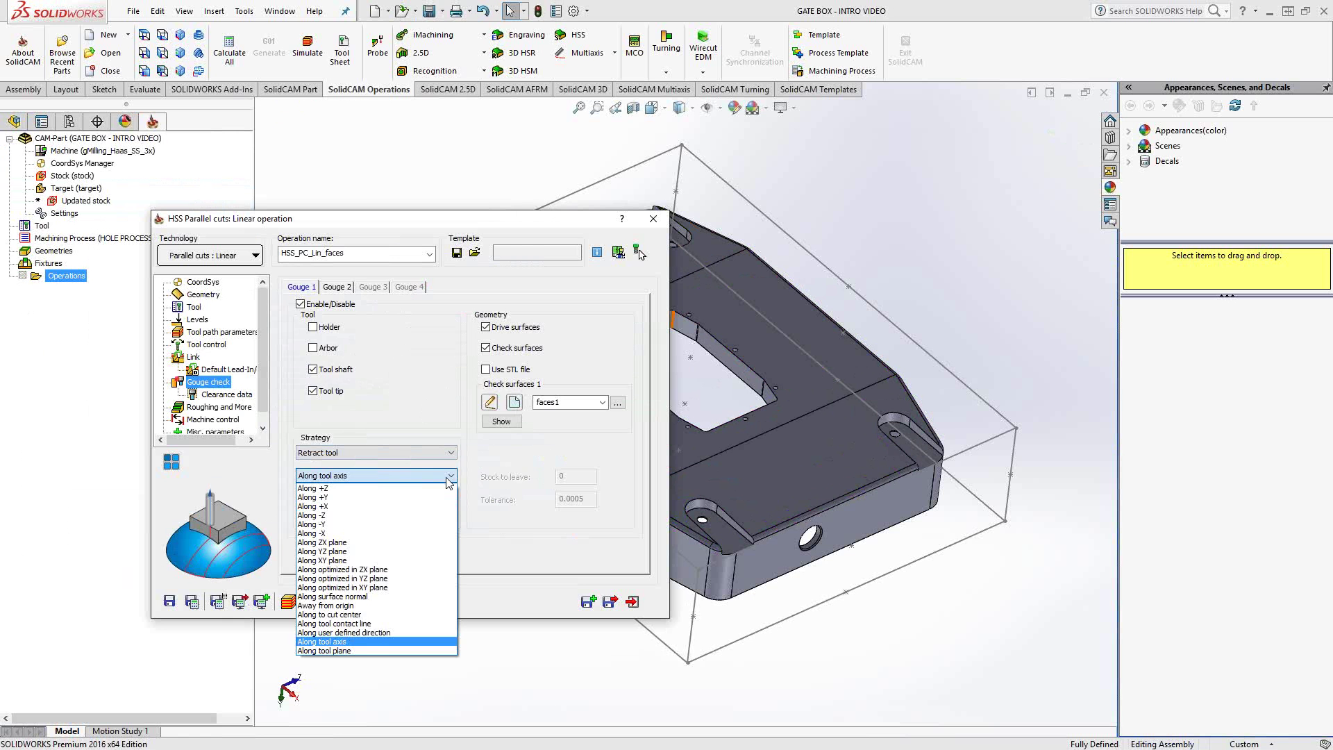
pyautogui.click(495, 484)
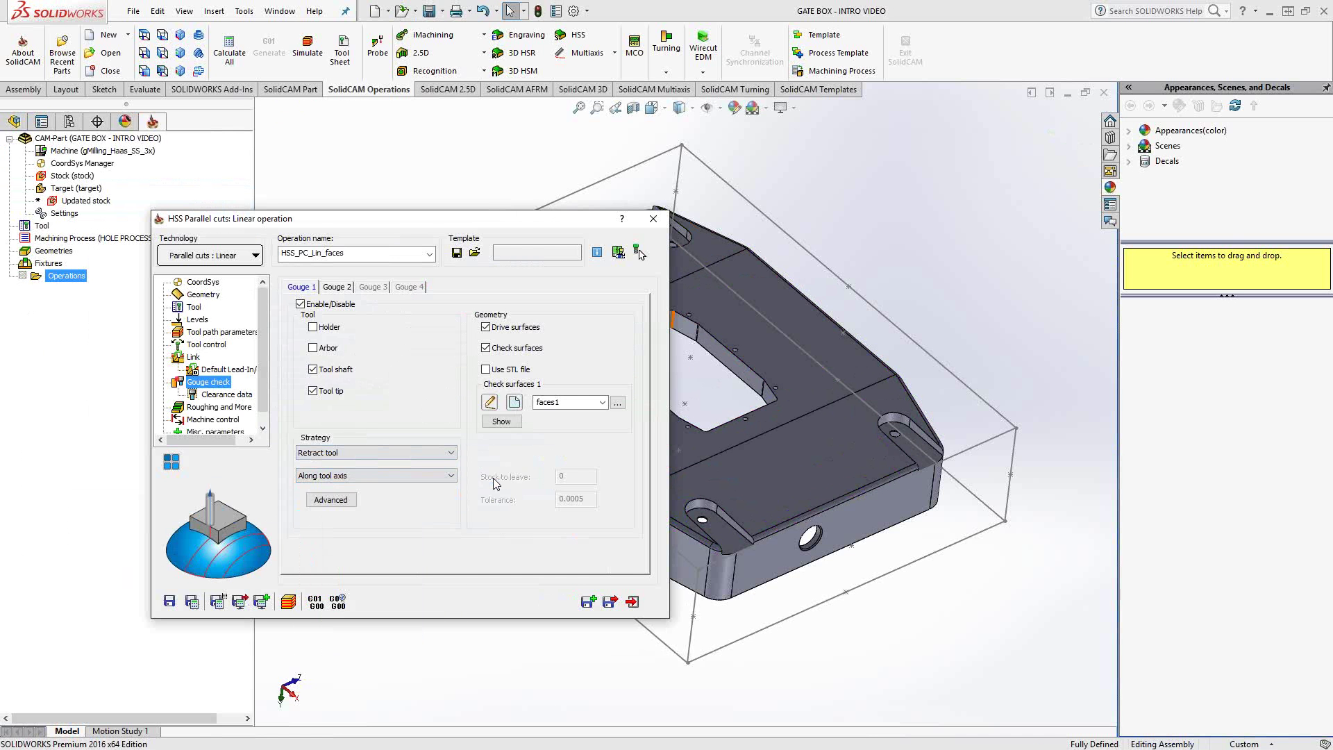
pyautogui.click(452, 454)
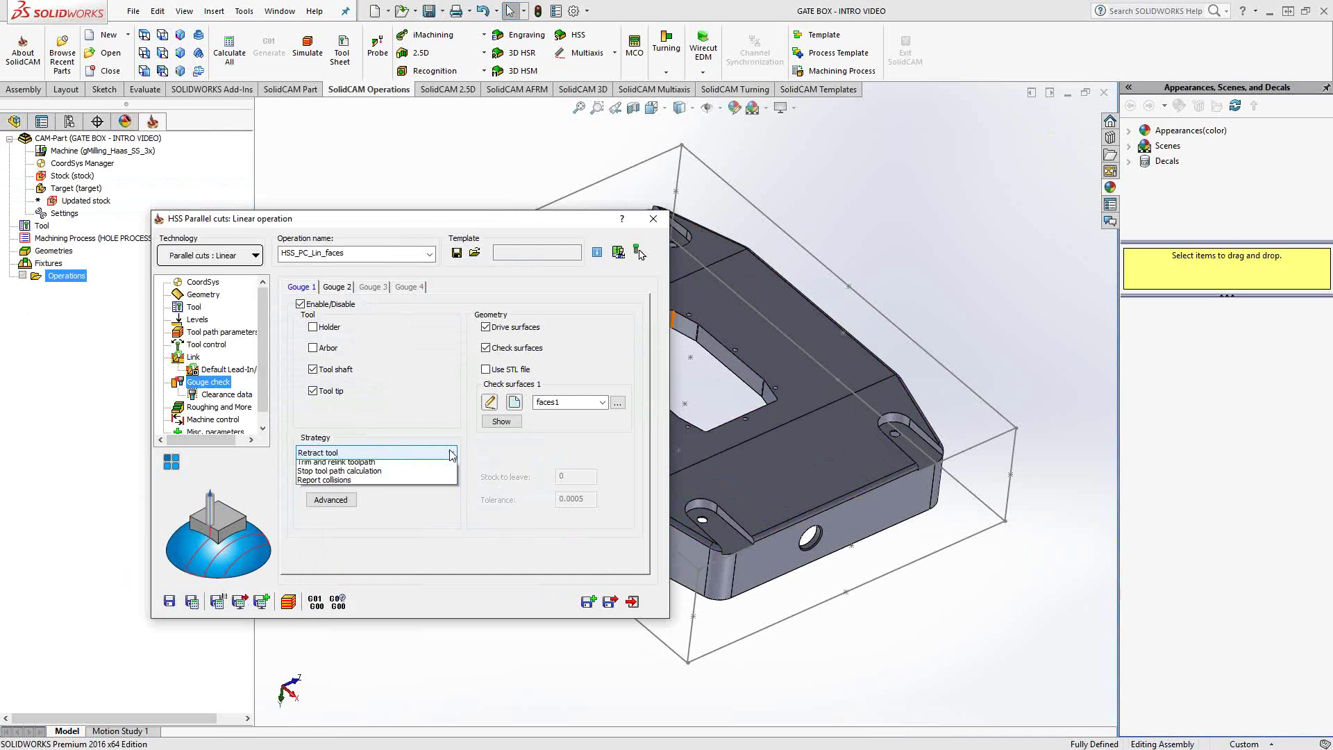
pyautogui.click(373, 475)
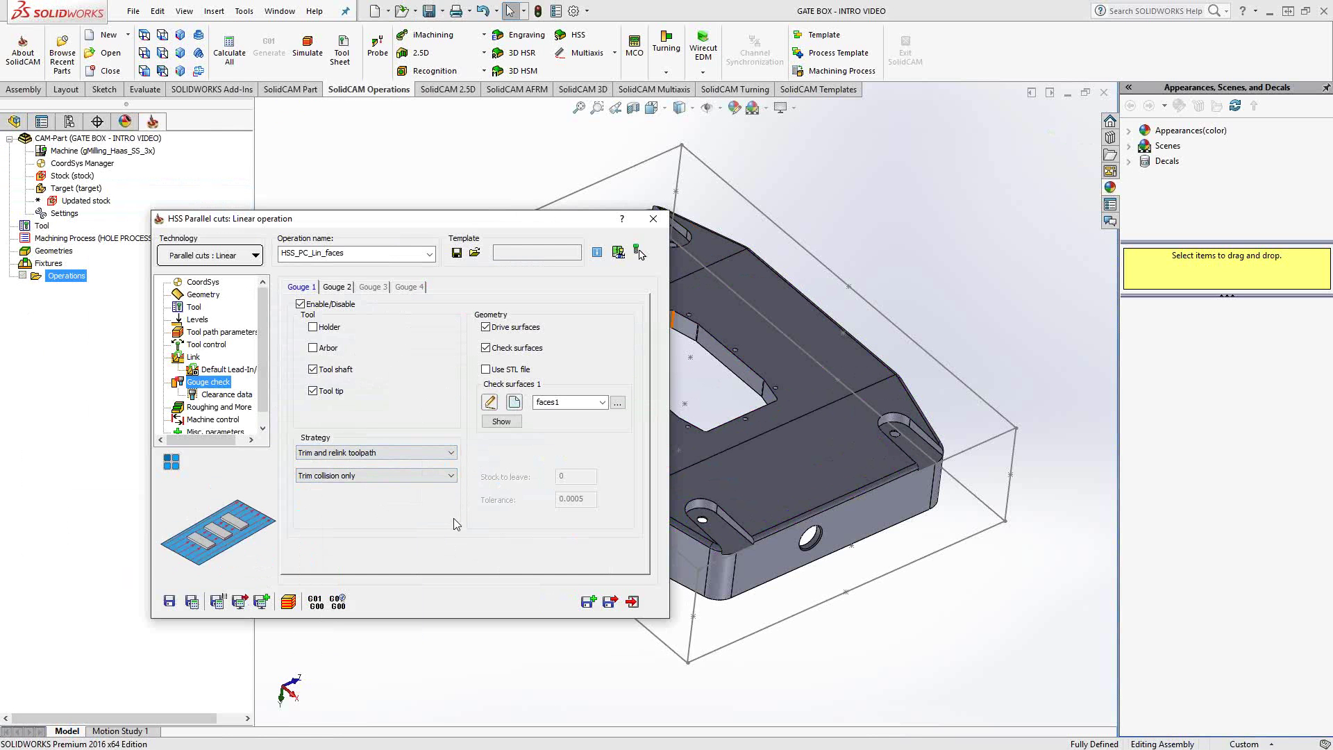
pyautogui.click(451, 476)
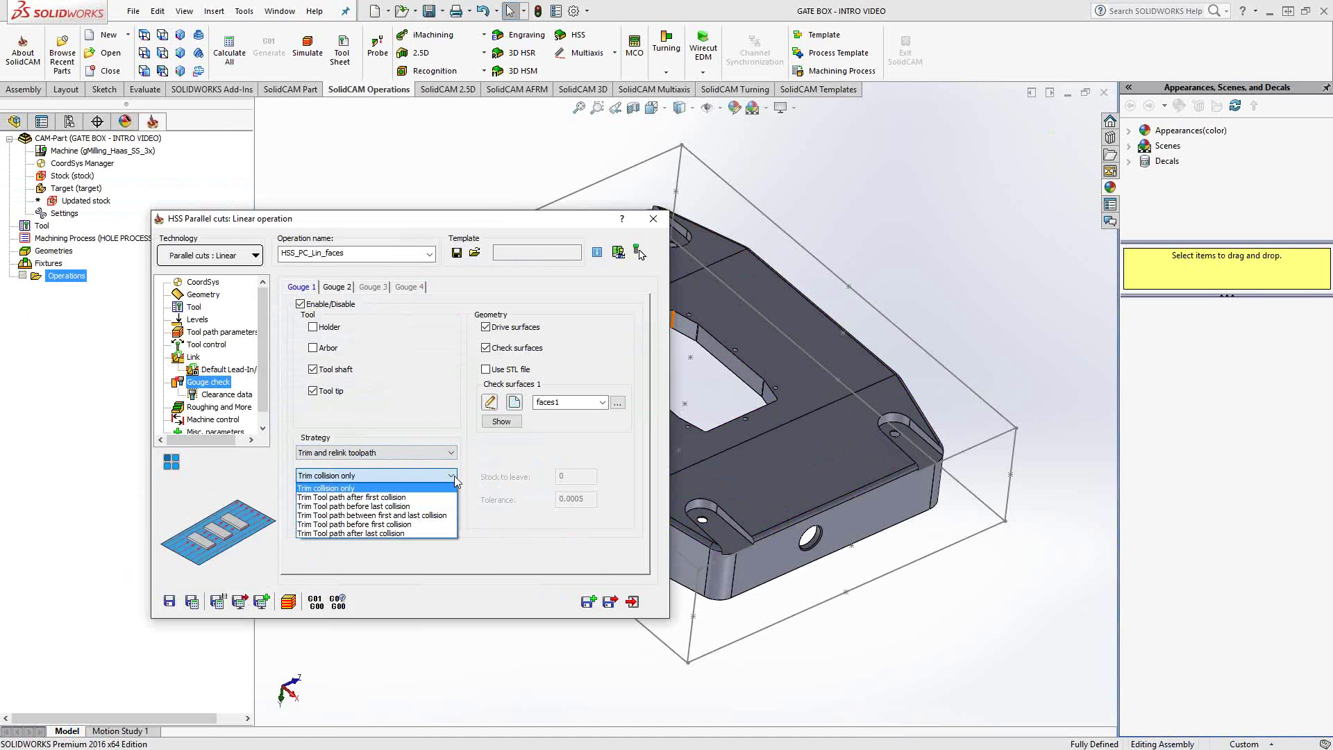
pyautogui.click(493, 572)
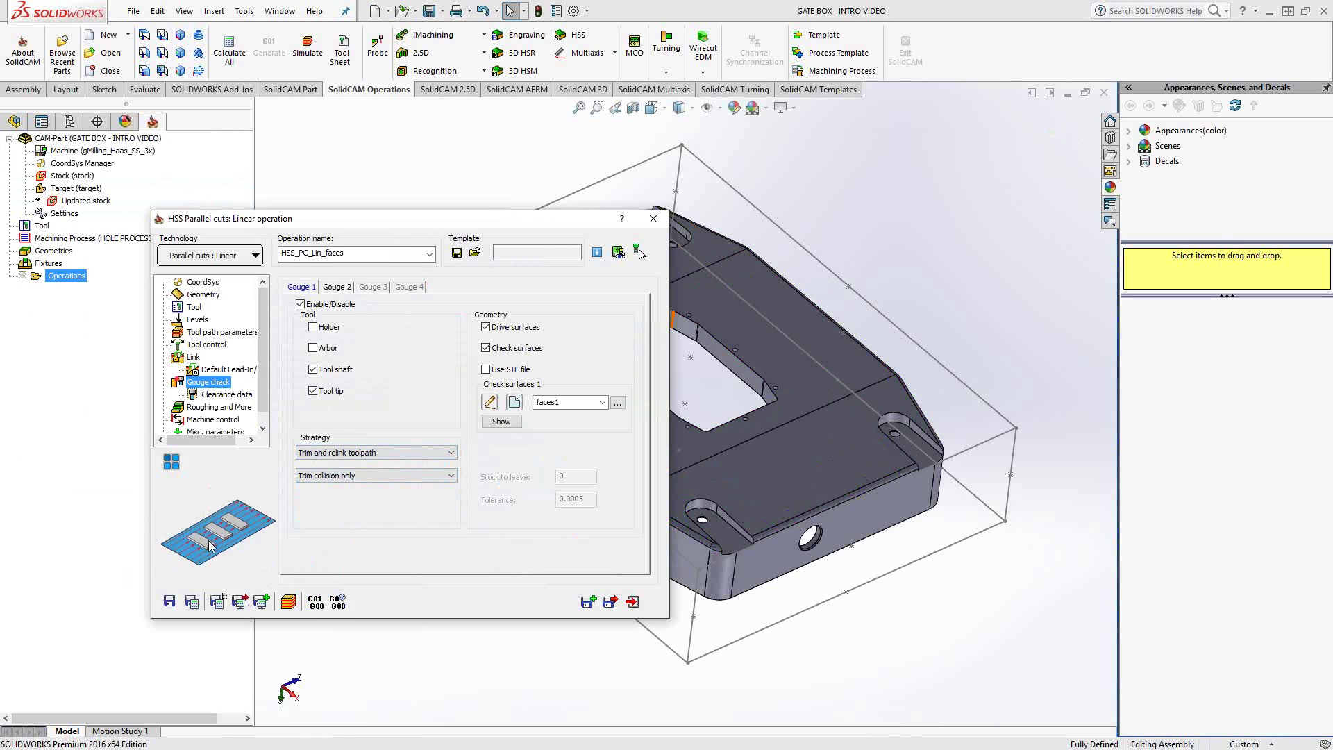
pyautogui.click(452, 476)
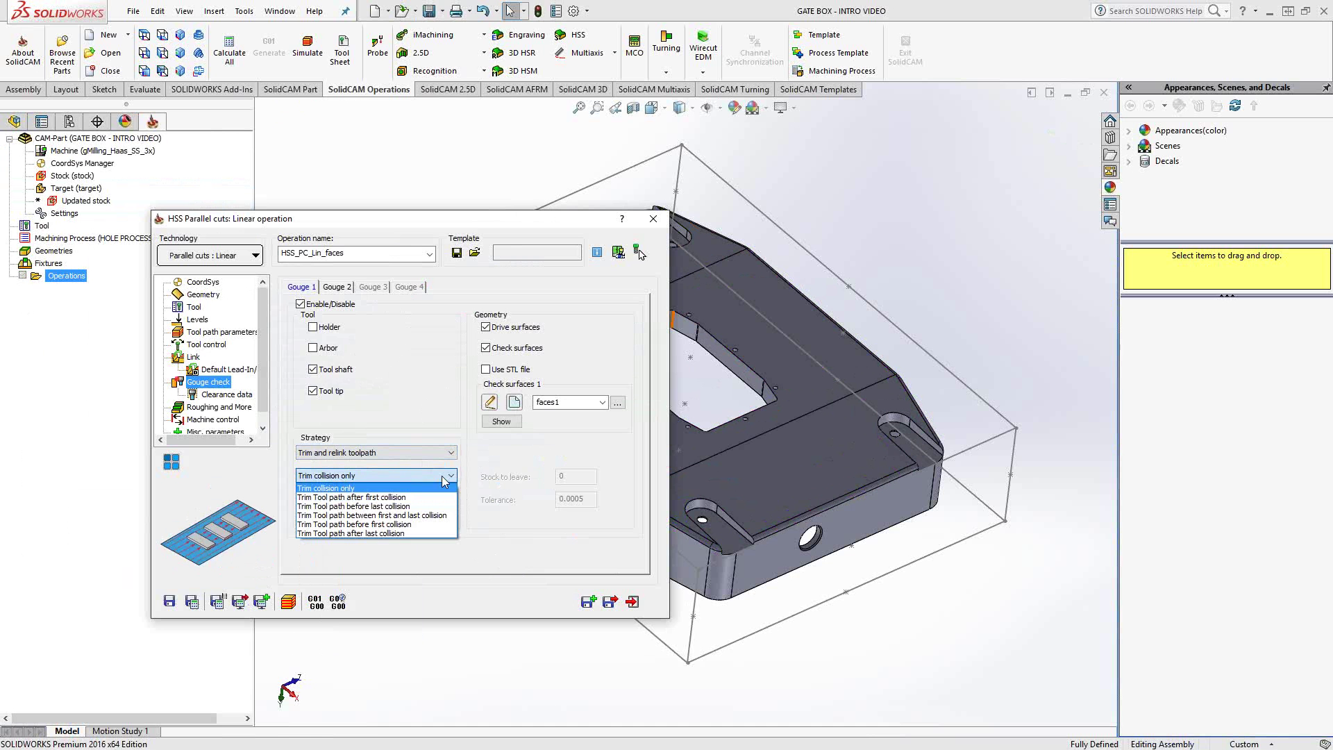
pyautogui.click(393, 497)
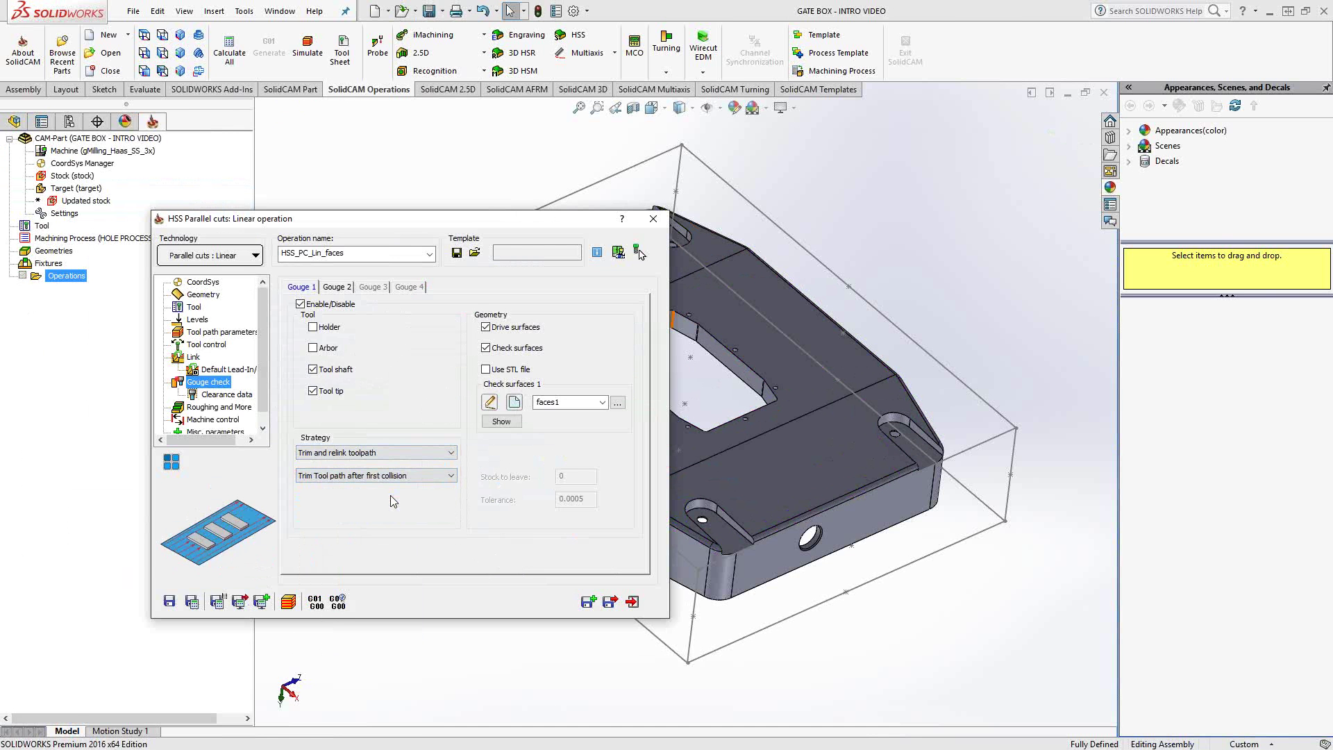
pyautogui.click(437, 476)
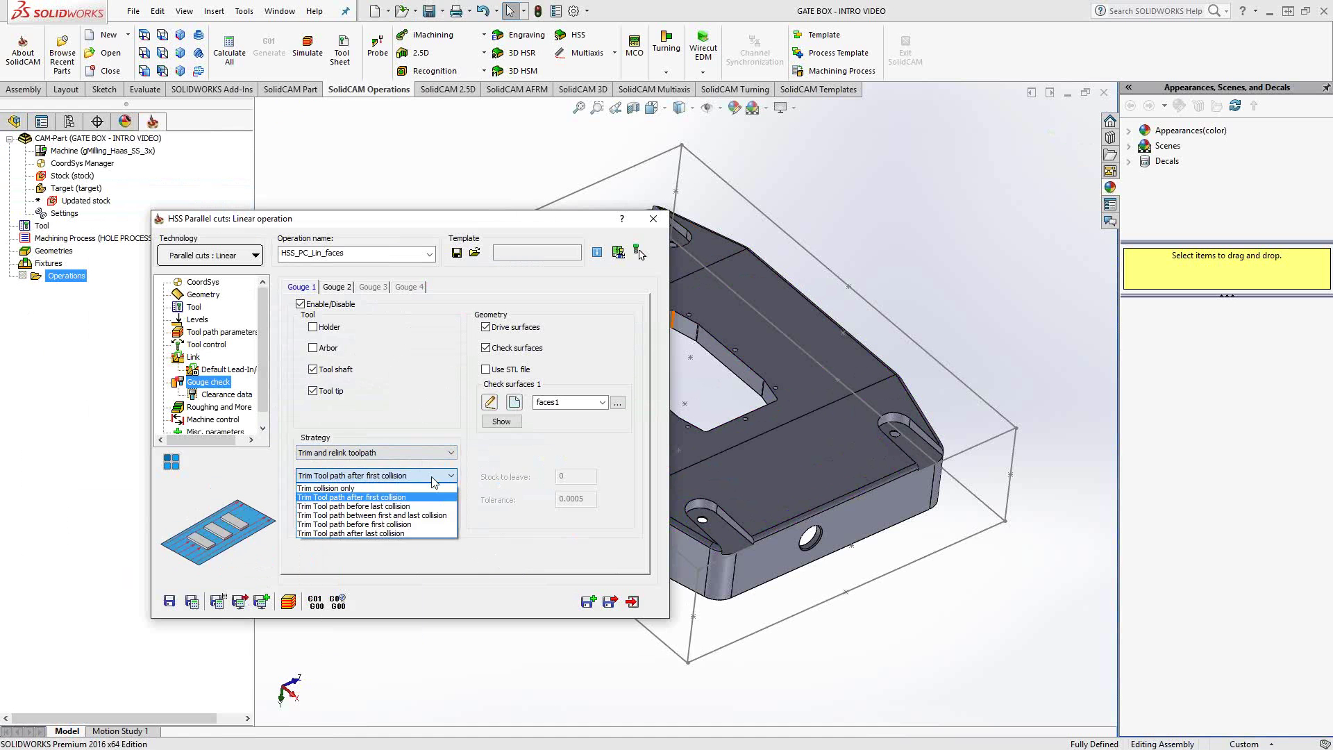
pyautogui.click(387, 509)
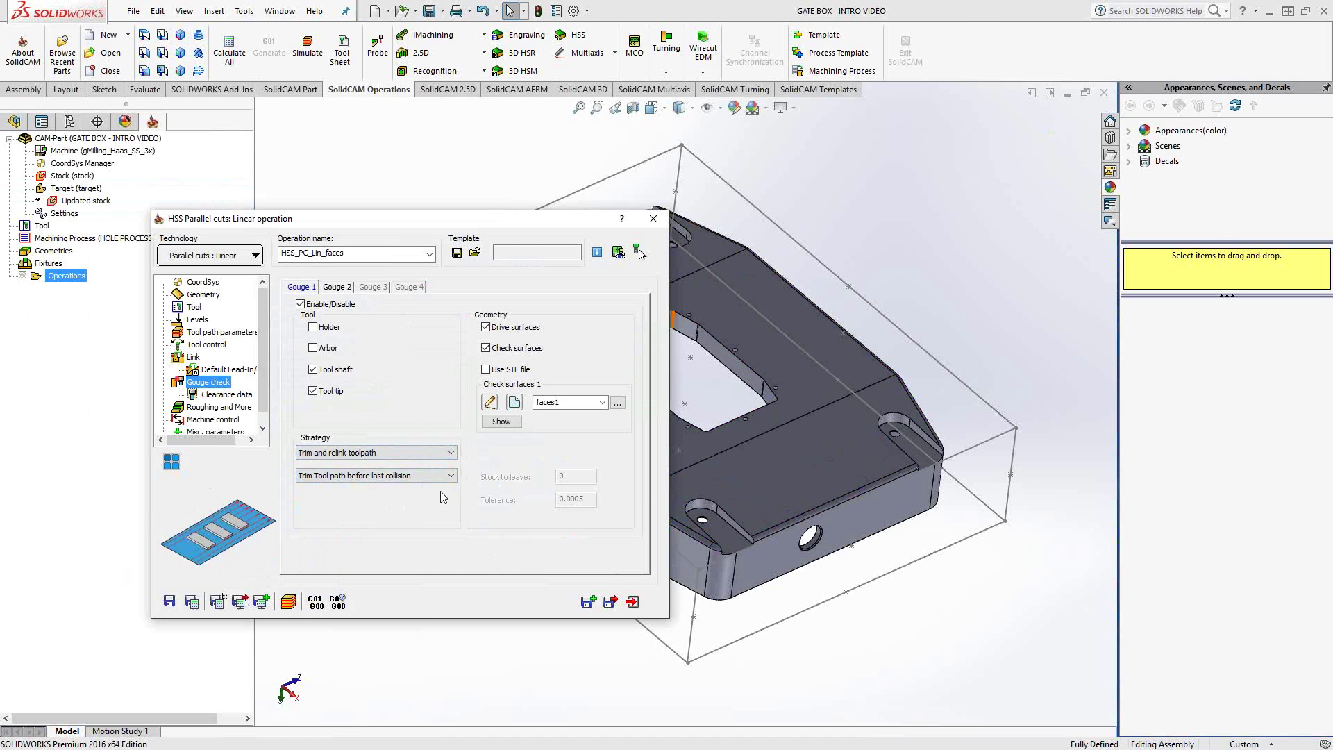
pyautogui.click(451, 476)
pyautogui.click(406, 516)
pyautogui.click(442, 476)
pyautogui.click(393, 524)
pyautogui.click(403, 475)
pyautogui.click(393, 534)
pyautogui.click(409, 476)
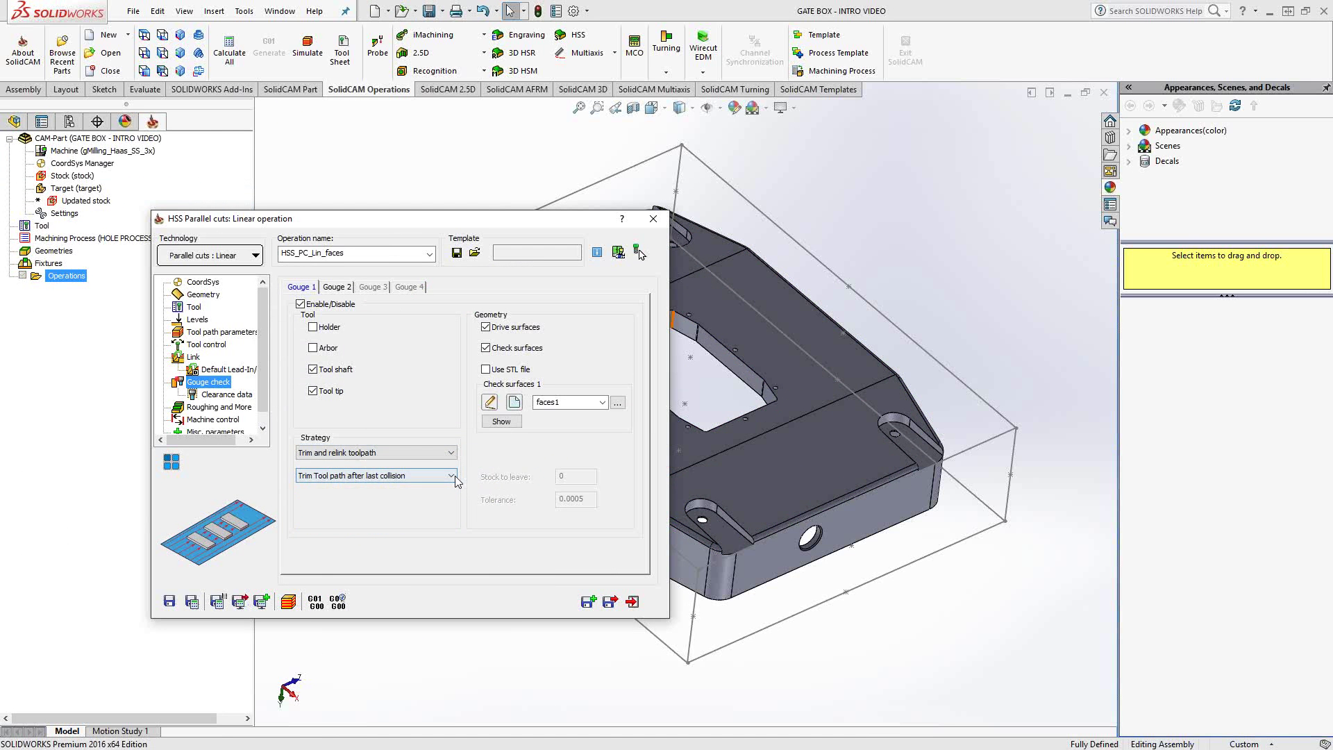
pyautogui.click(375, 488)
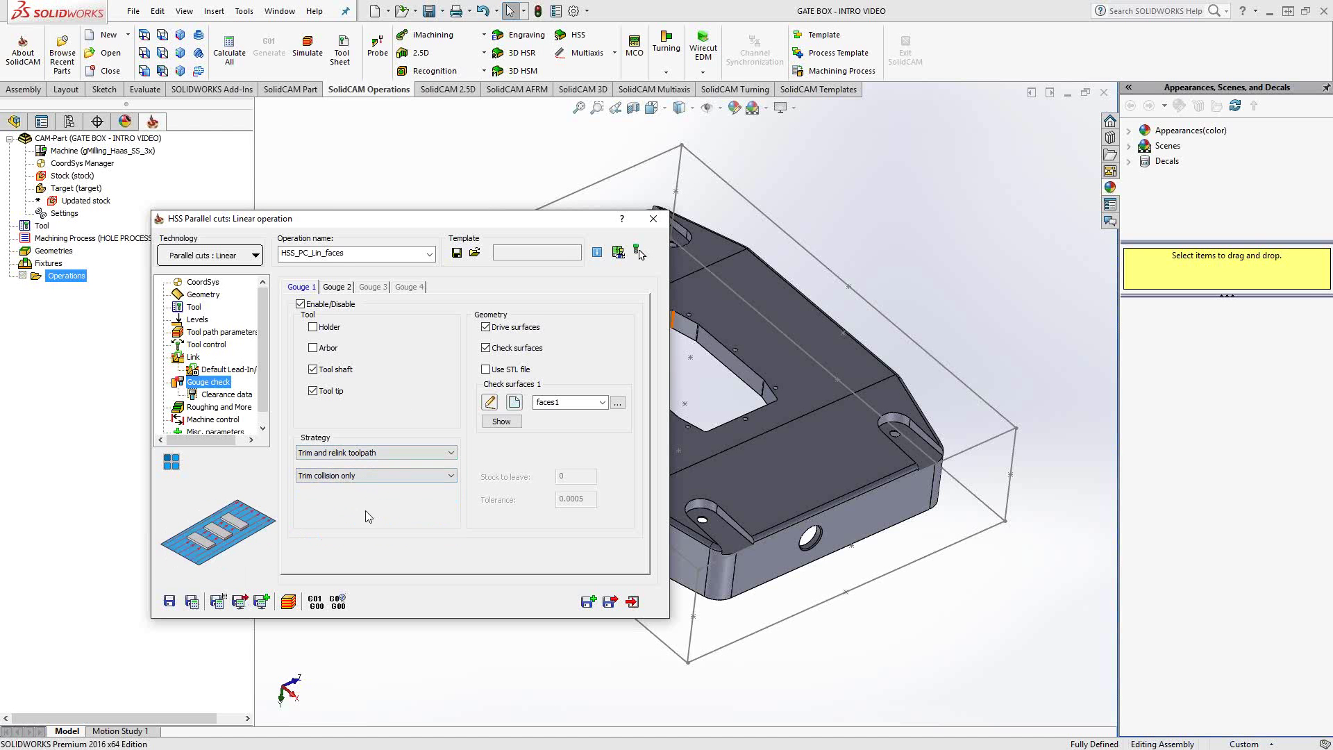
# Leave Multi-passes and Depth cuts unchanged and save and calculate the HSS_PC_Lin_faces toolpath
pyautogui.click(204, 407)
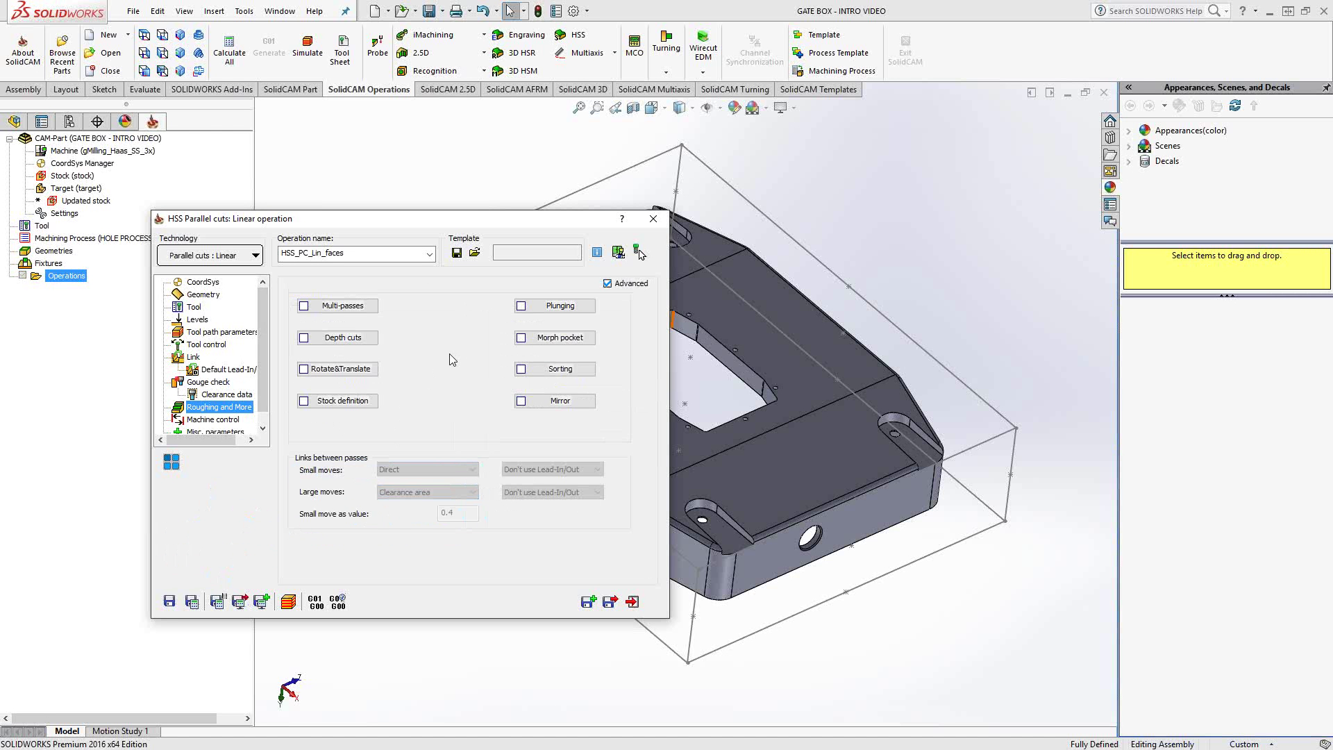
pyautogui.click(343, 306)
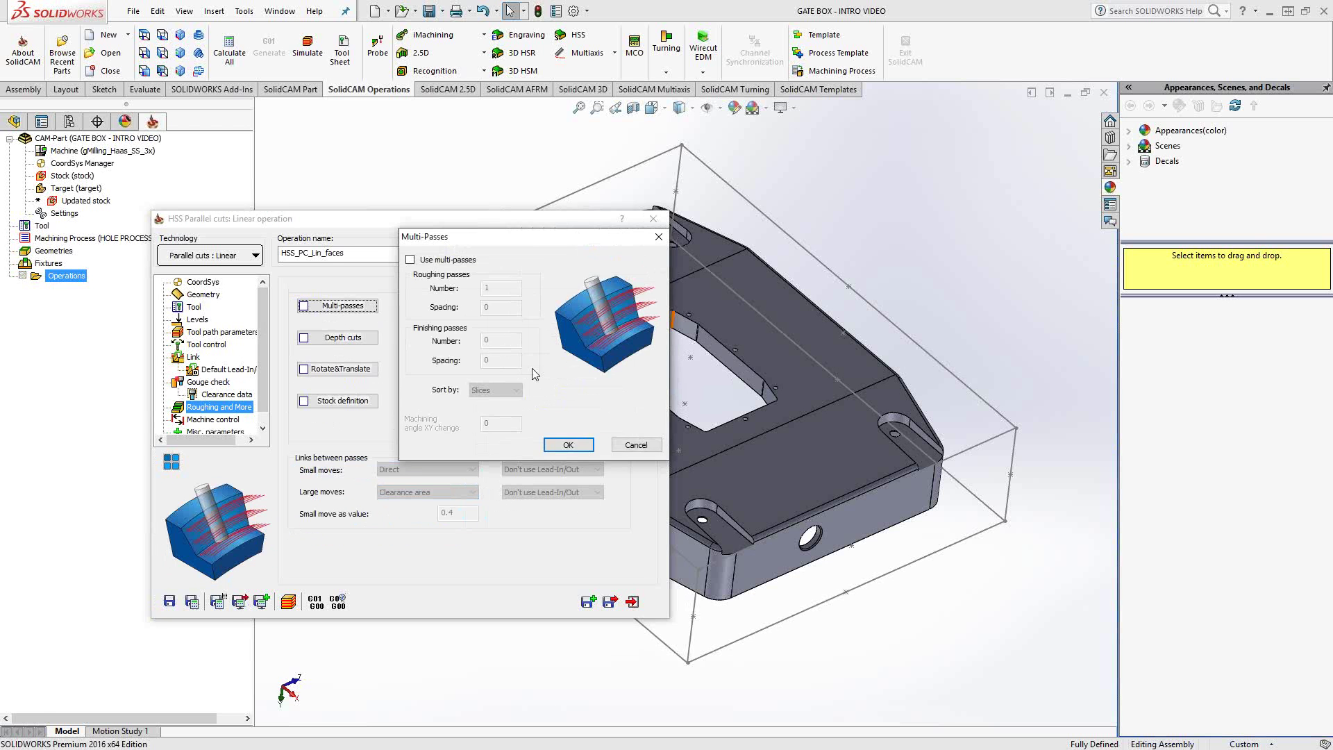
pyautogui.click(636, 445)
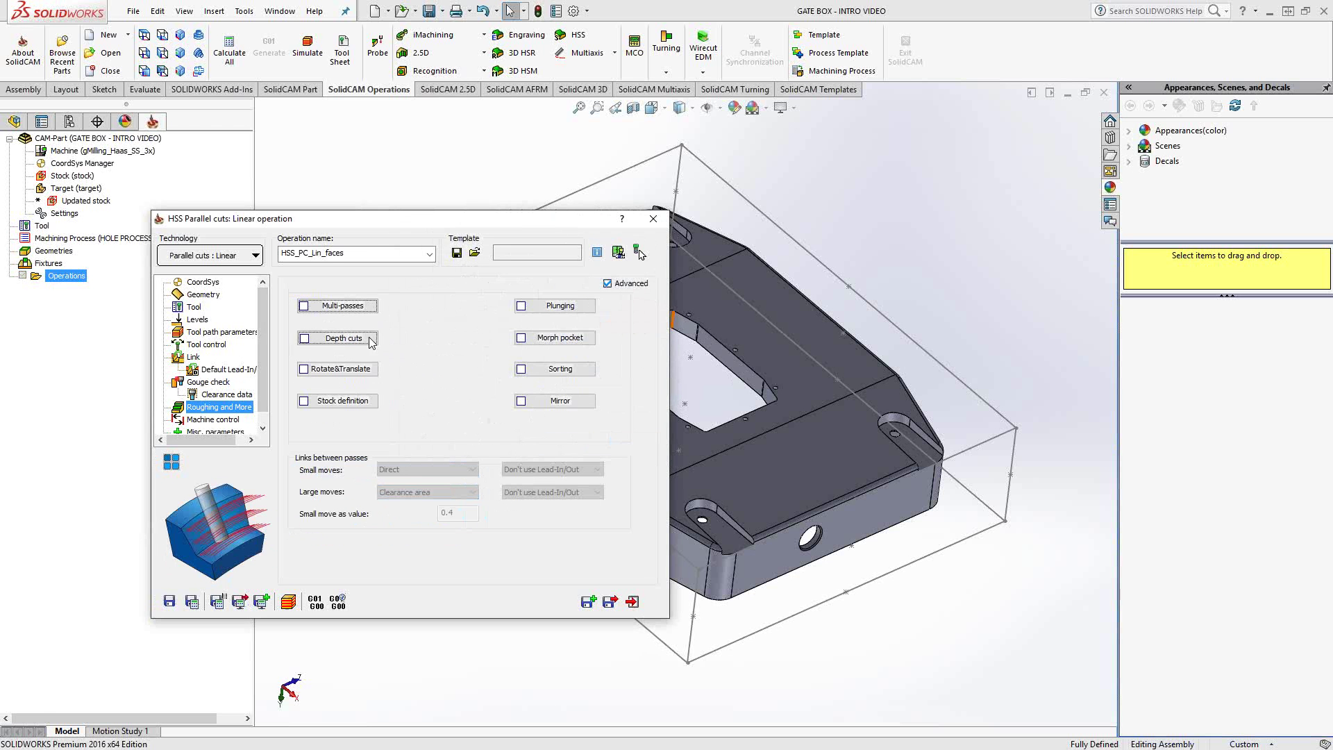
pyautogui.click(370, 342)
pyautogui.click(620, 445)
pyautogui.click(191, 602)
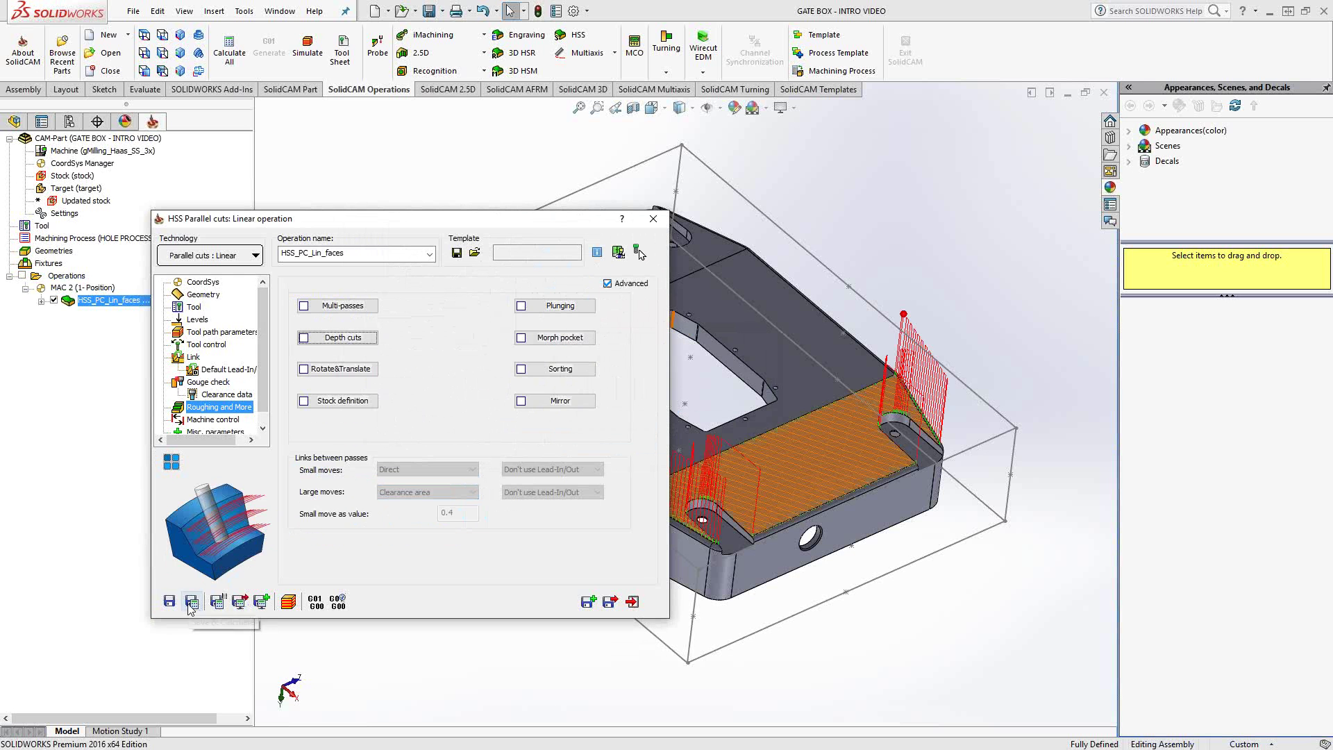
# Zoom around the calculated zigzag toolpath, then bring up the operation's Link page
pyautogui.click(198, 296)
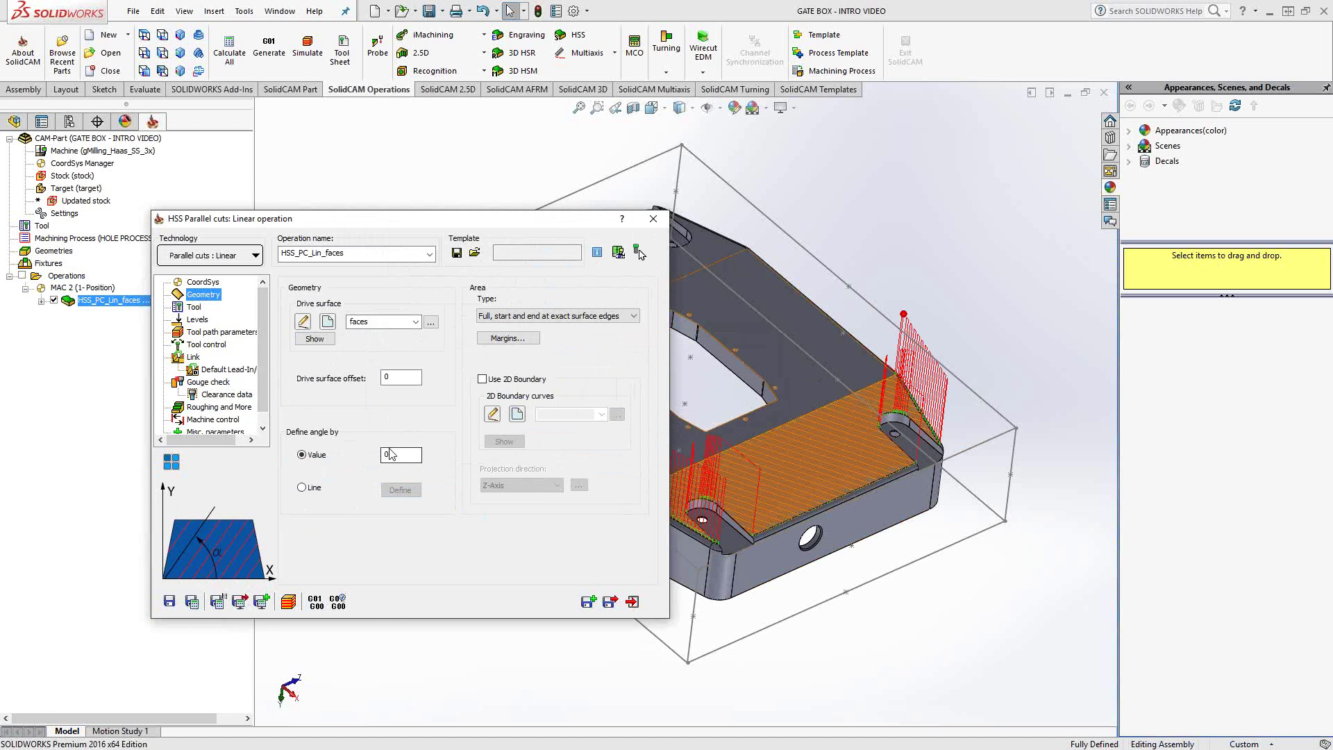
pyautogui.scroll(-5, 821, 439)
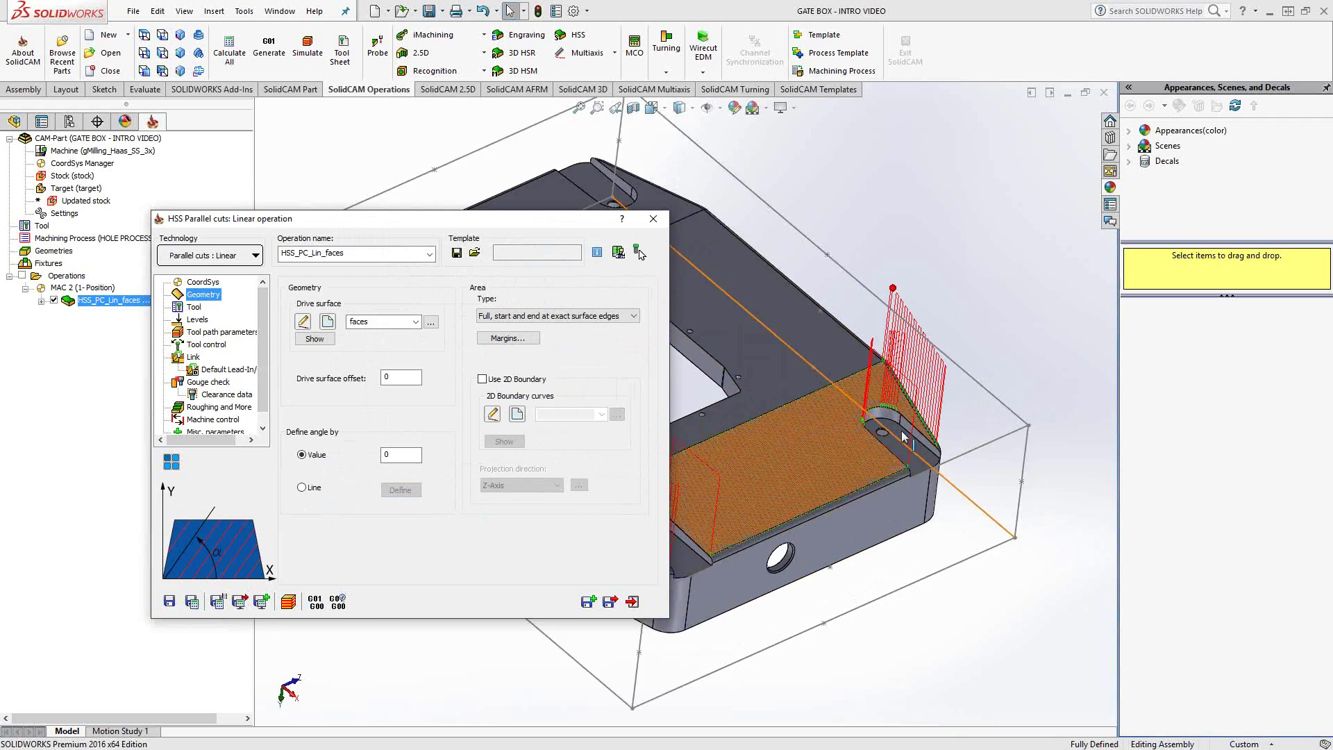
pyautogui.scroll(-5, 818, 435)
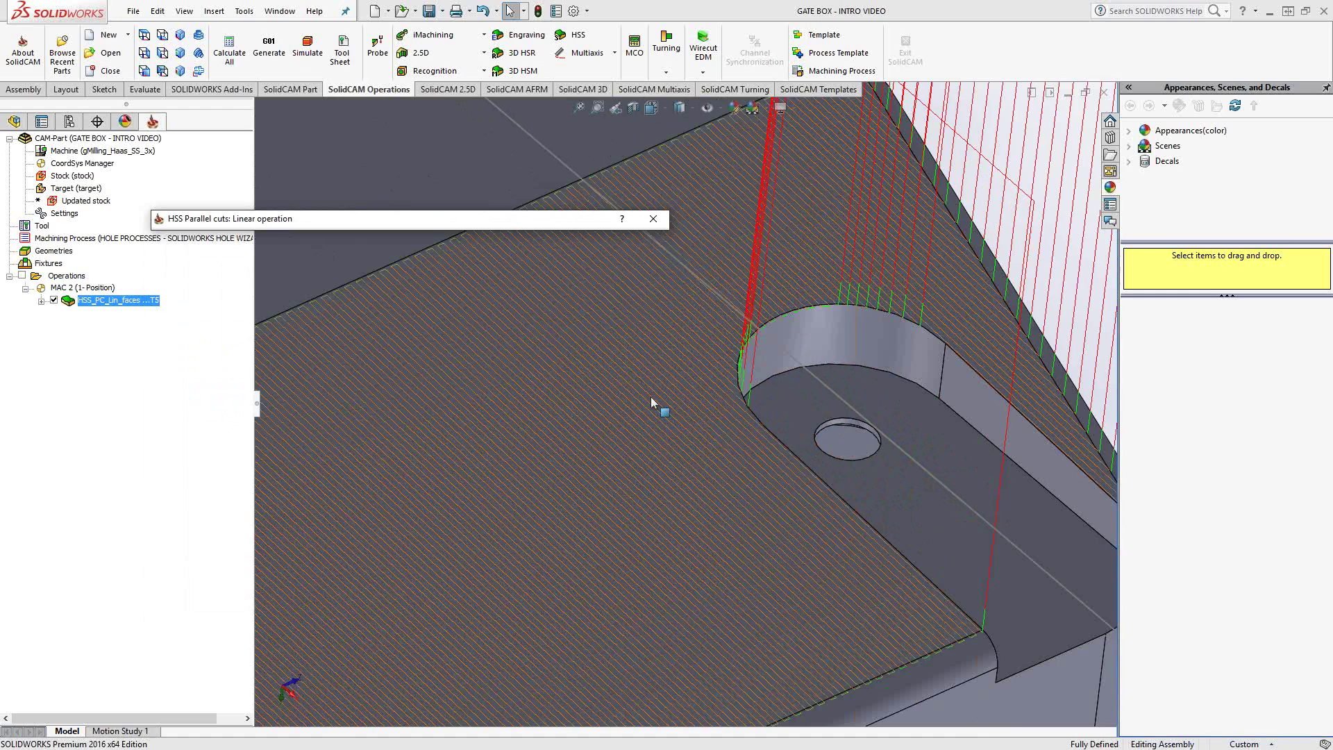
pyautogui.scroll(5, 697, 444)
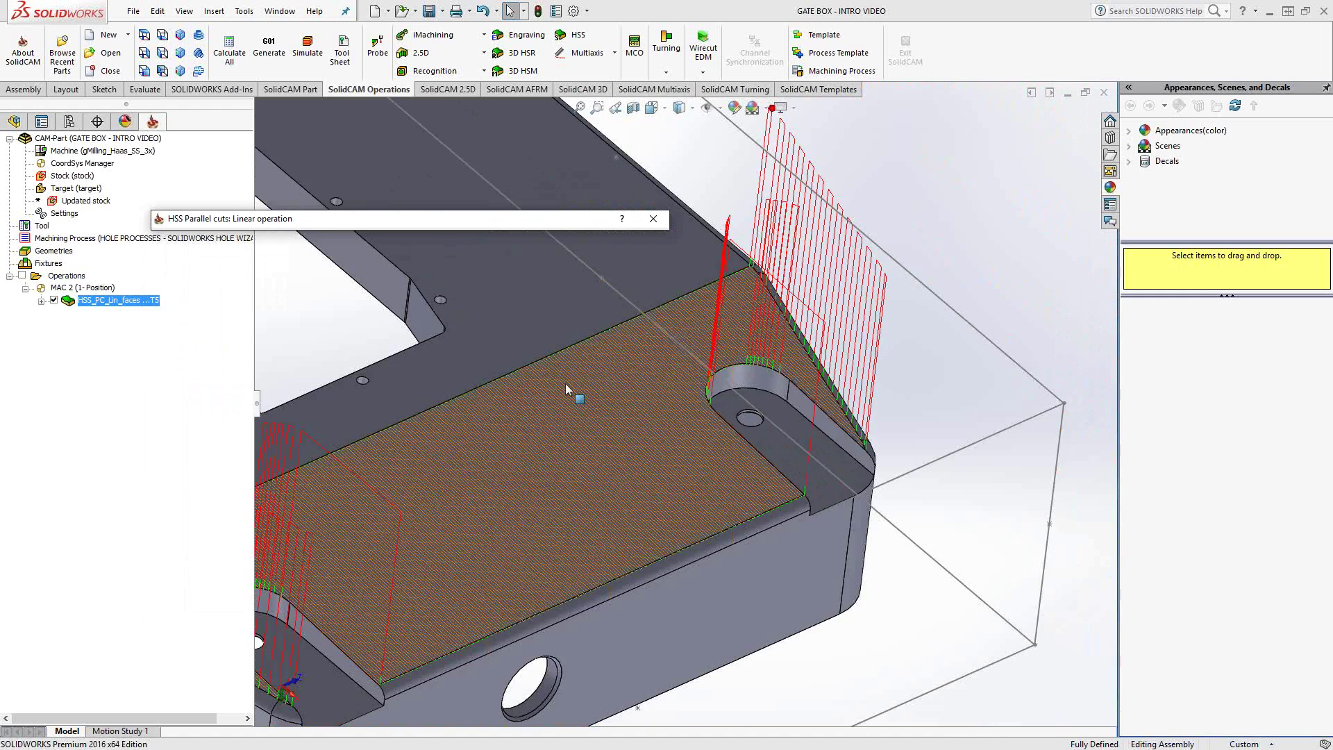
pyautogui.scroll(2, 581, 390)
pyautogui.scroll(-2, 530, 401)
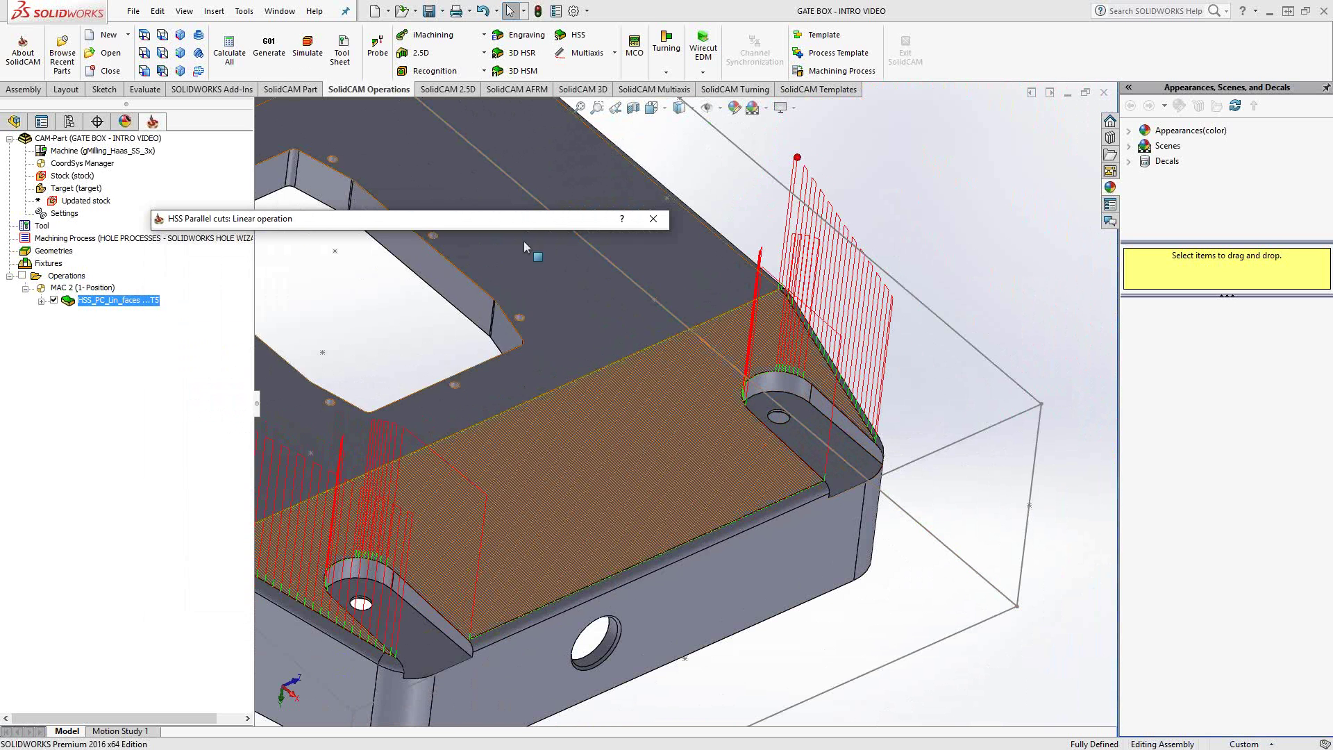
pyautogui.moveTo(494, 224)
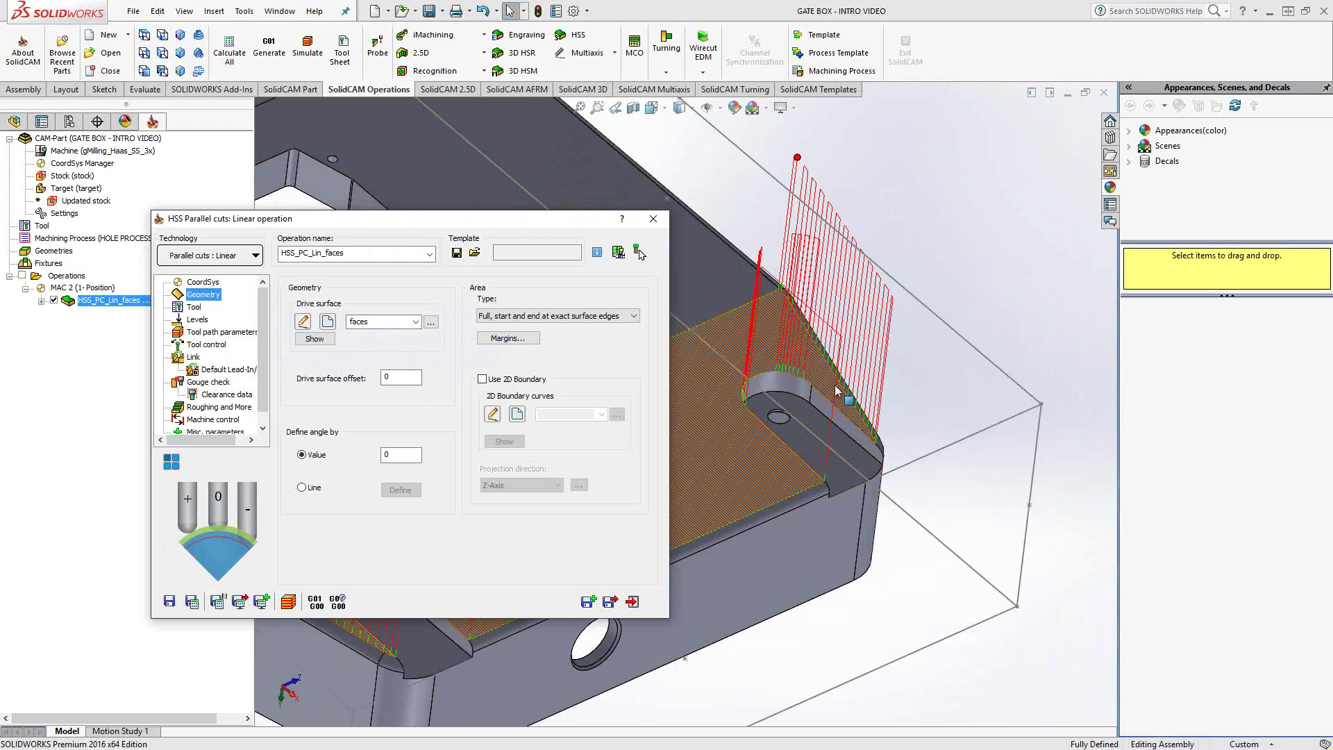
pyautogui.click(192, 357)
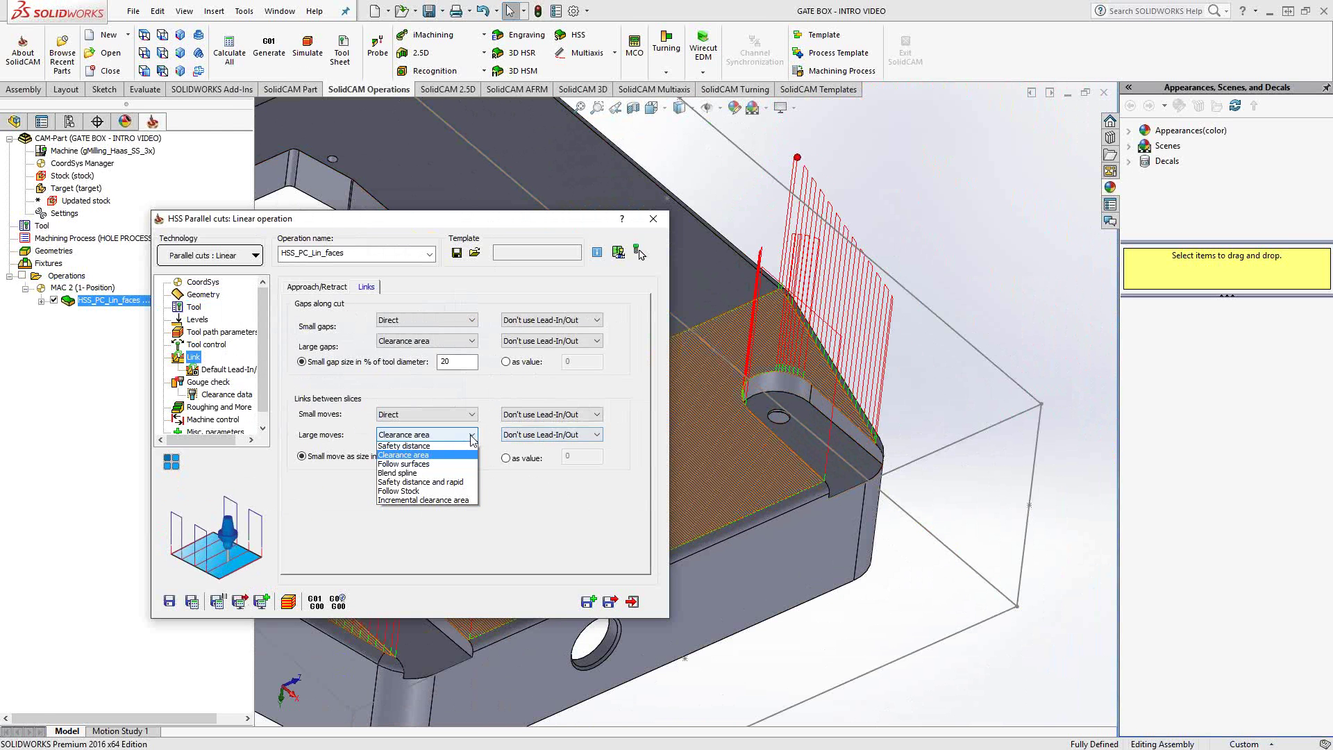
# Set Large moves between slices to Follow surfaces, recalculate, and inspect the toolpath on the part
pyautogui.click(425, 476)
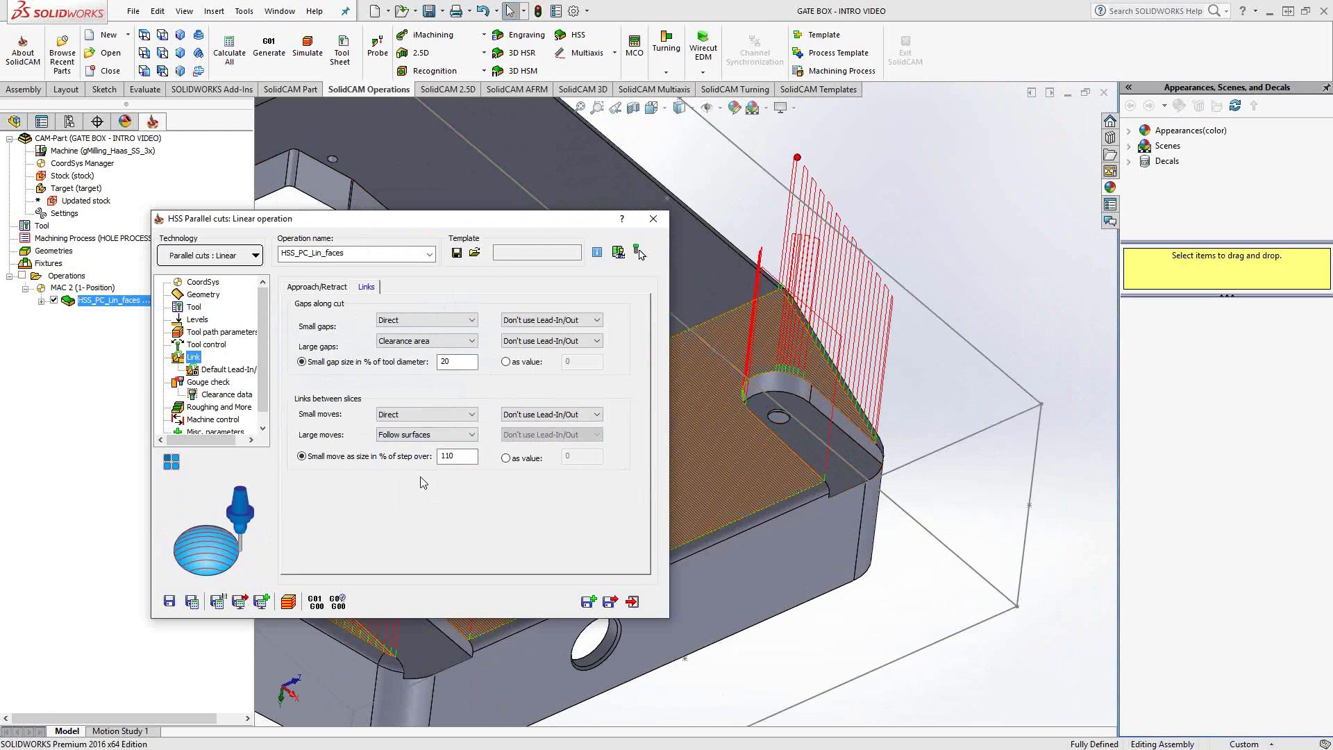
pyautogui.click(192, 602)
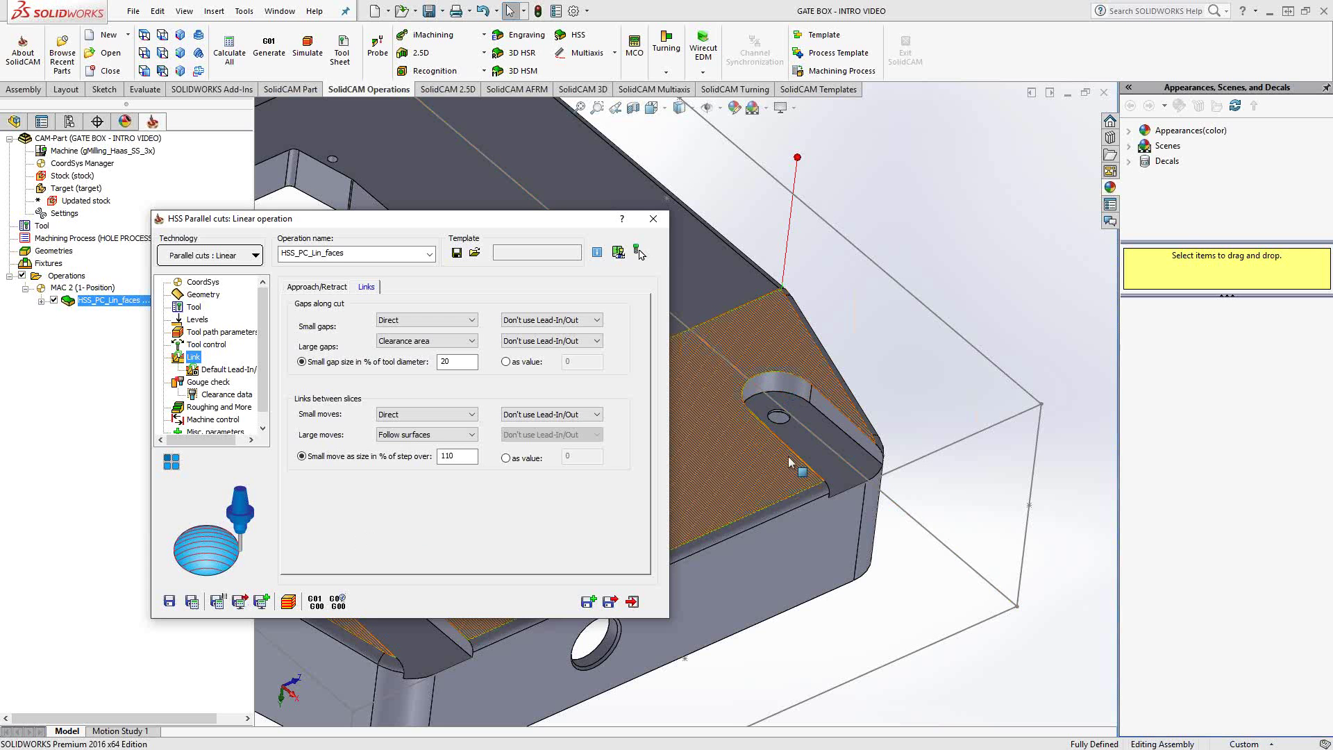
pyautogui.scroll(-5, 768, 356)
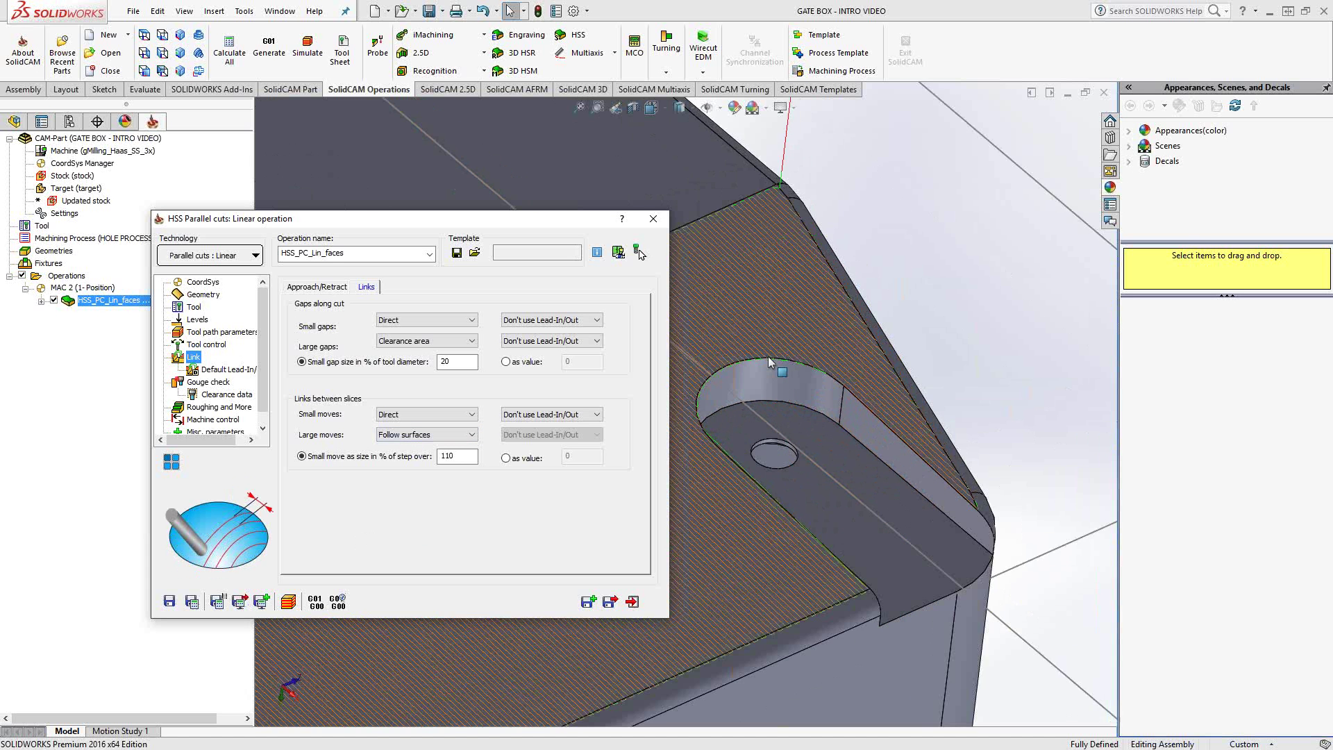
pyautogui.scroll(-2, 786, 356)
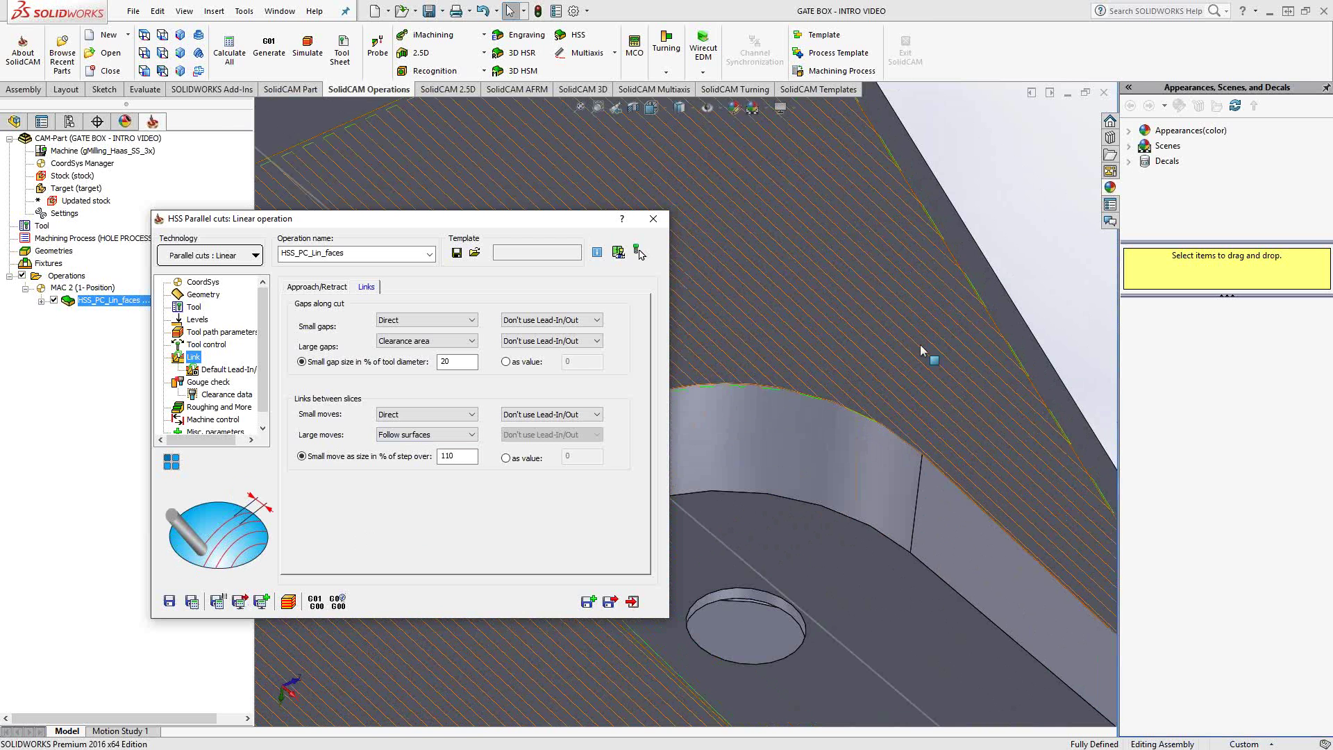
pyautogui.scroll(5, 886, 404)
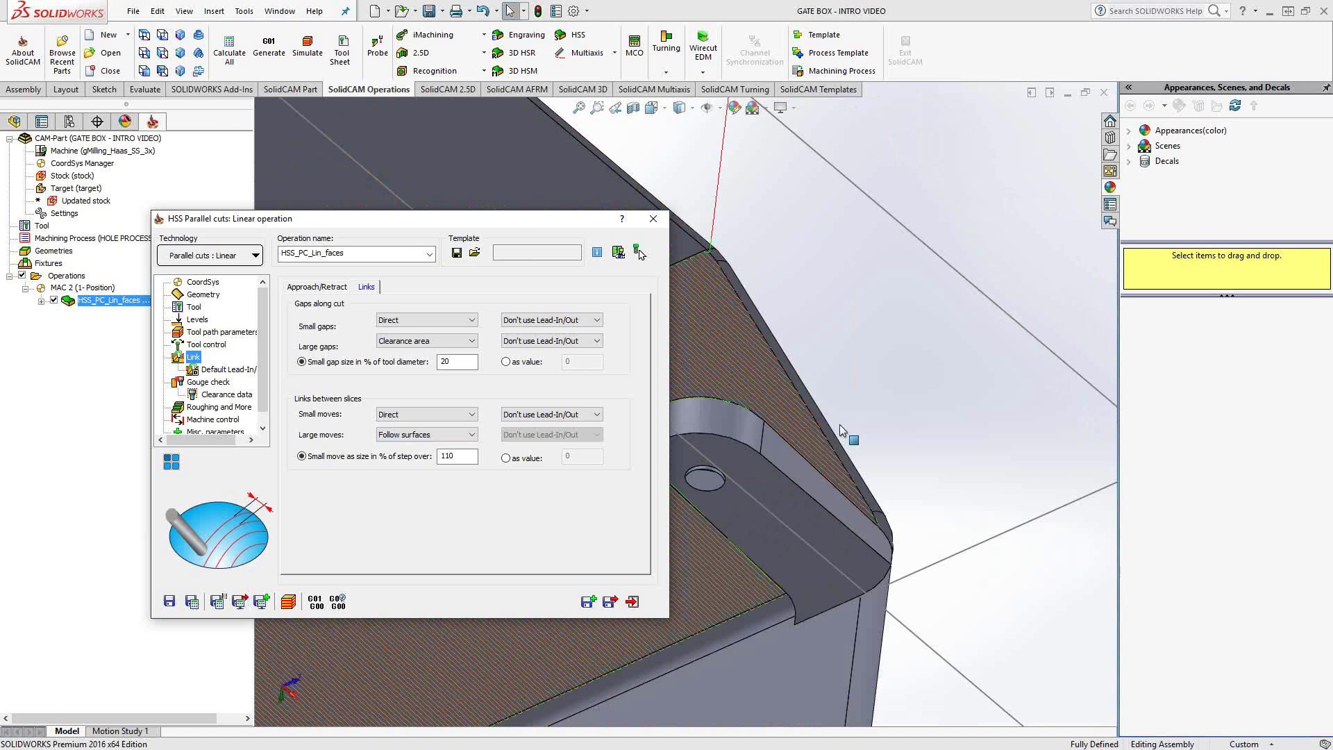
pyautogui.doubleClick(519, 224)
pyautogui.scroll(3, 407, 468)
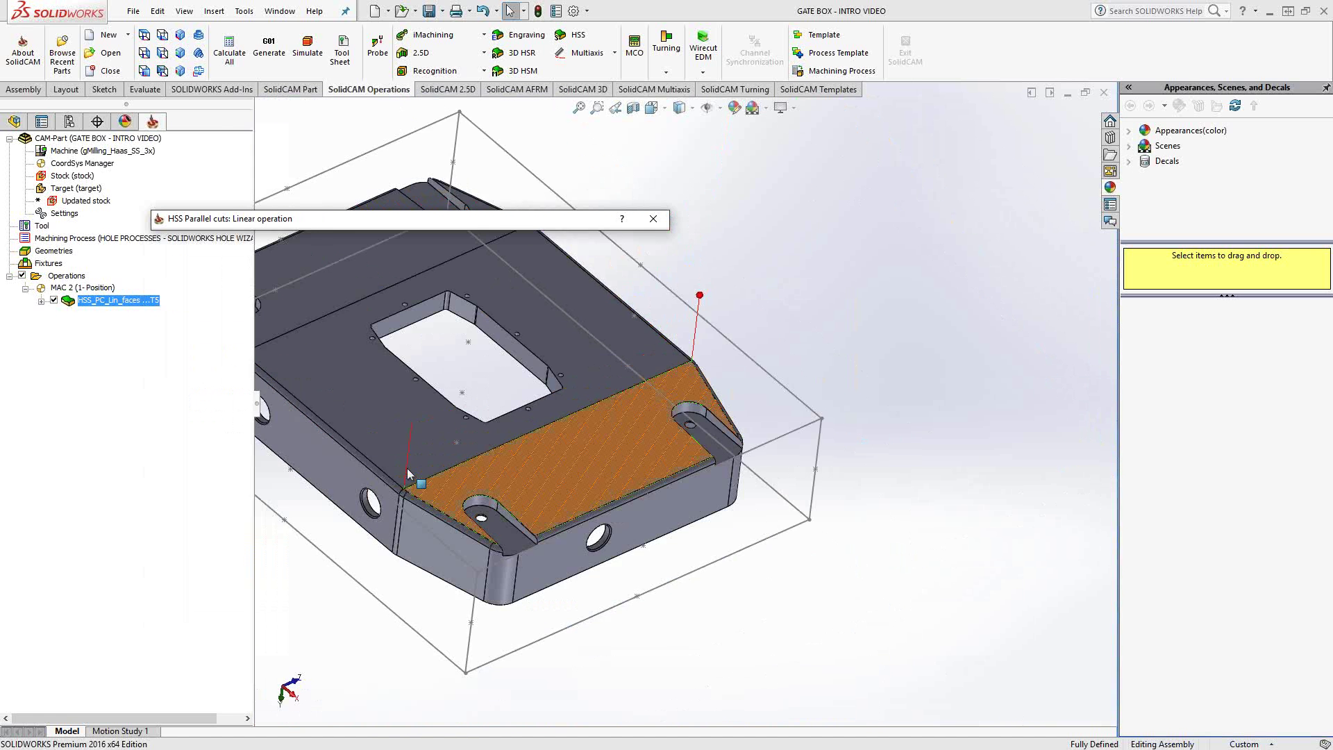
pyautogui.scroll(-3, 472, 383)
pyautogui.doubleClick(445, 224)
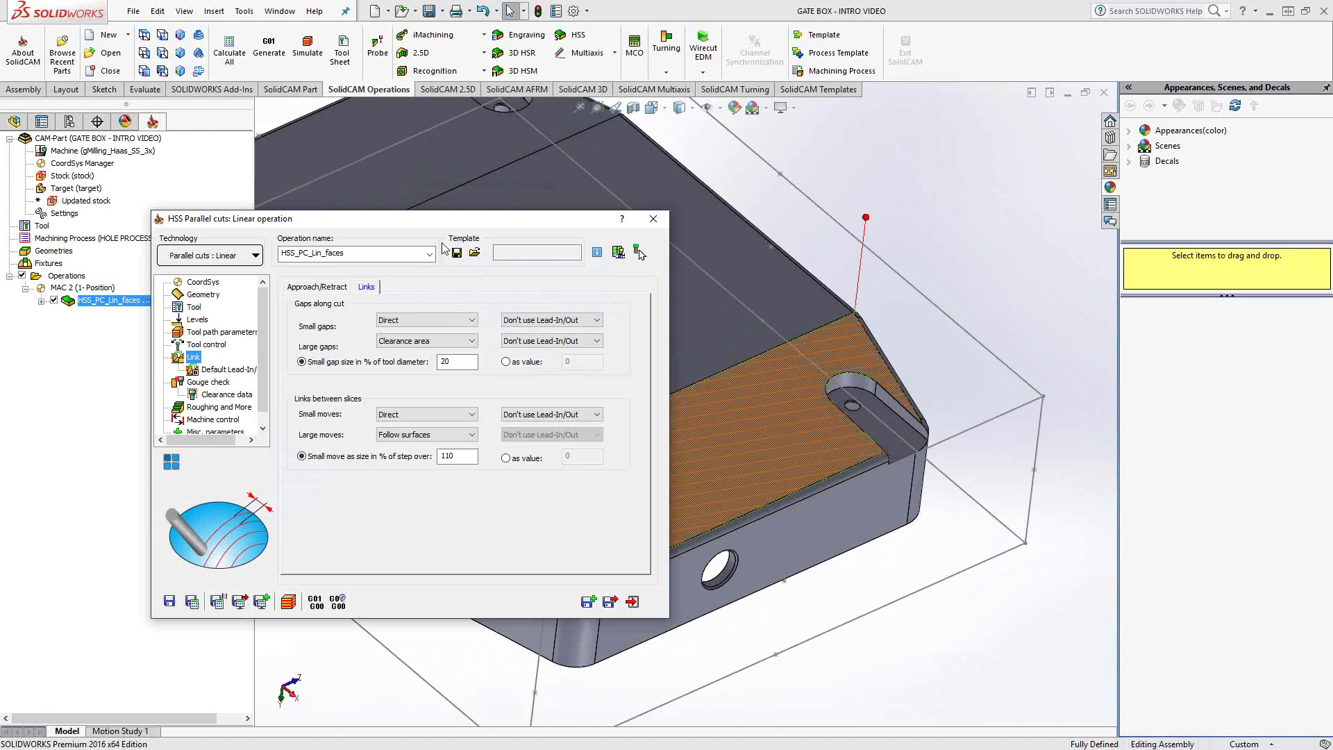
# Enter 90 as the cut angle on the Geometry page and calculate the toolpath preview
pyautogui.click(208, 295)
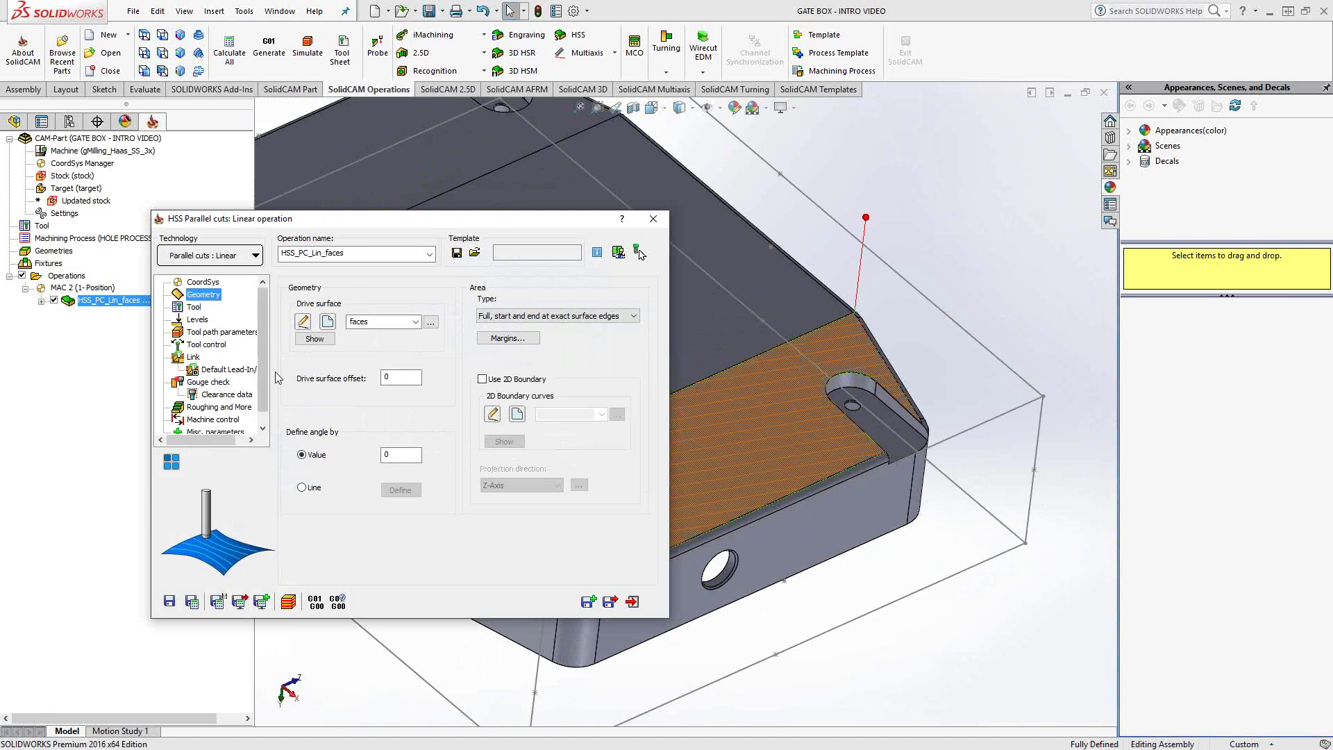
pyautogui.click(397, 457)
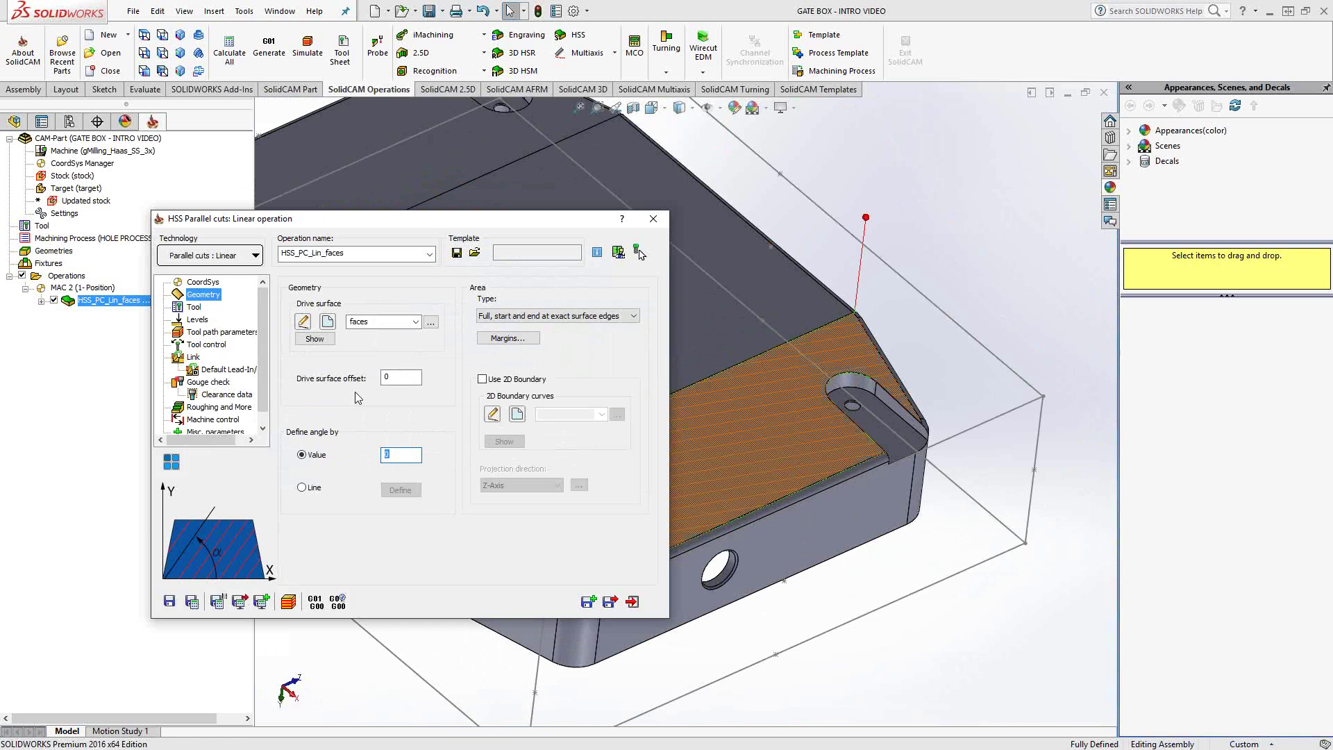
pyautogui.write('90')
pyautogui.click(192, 602)
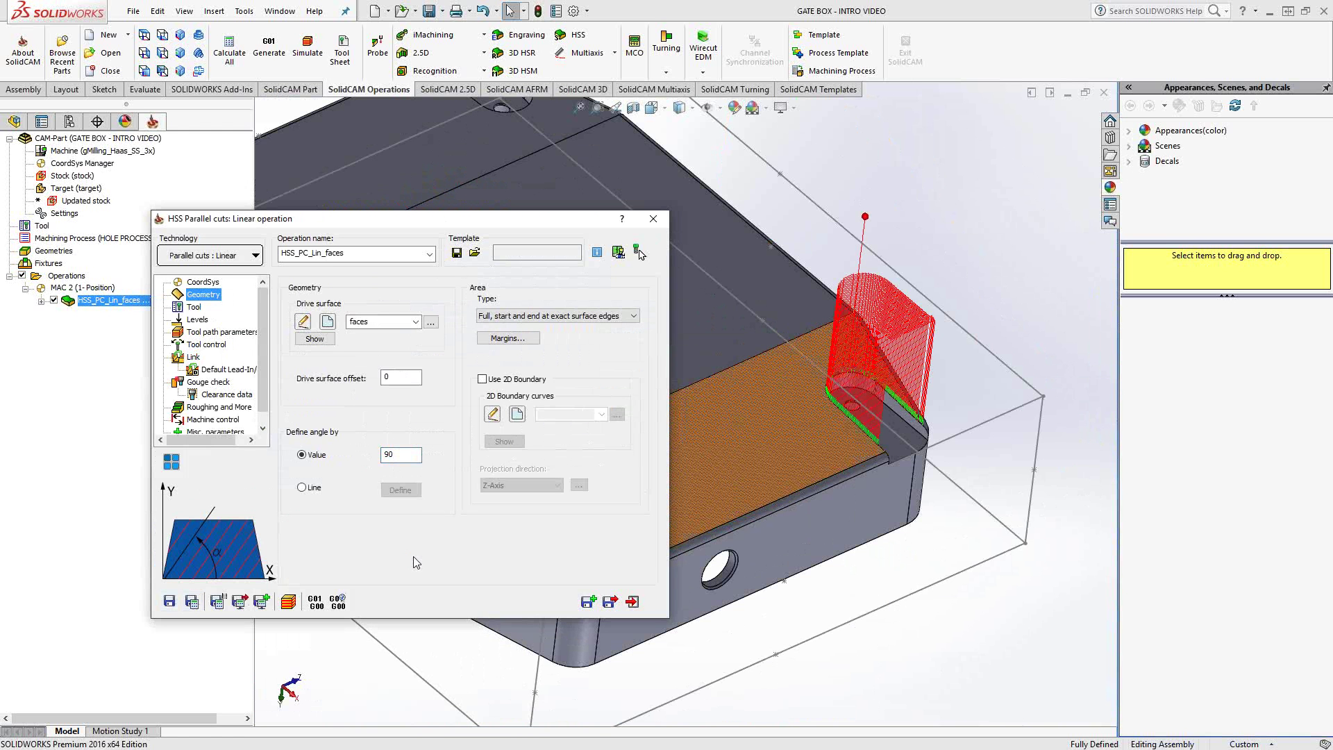
pyautogui.scroll(-5, 861, 437)
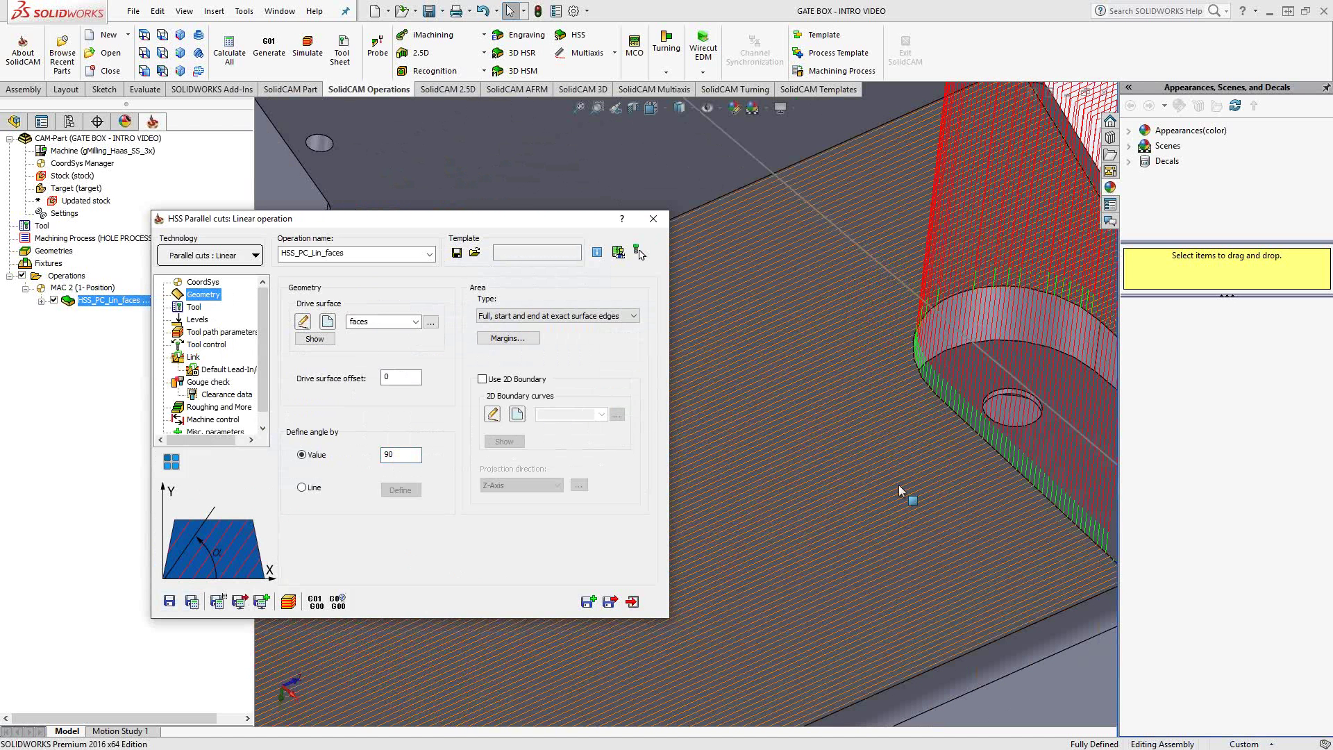
pyautogui.scroll(5, 899, 484)
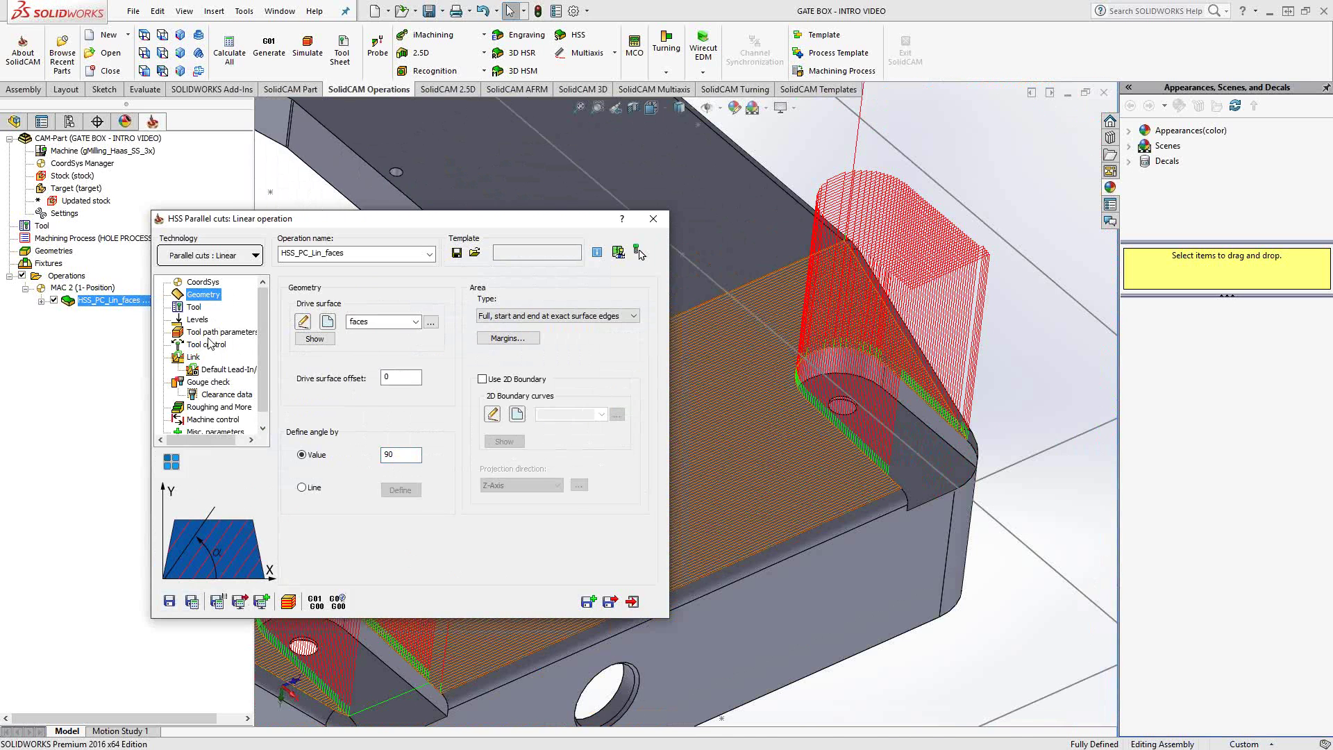
# Set Large gaps to Follow surfaces on the Link page, recalculate, and inspect the toolpath
pyautogui.click(193, 357)
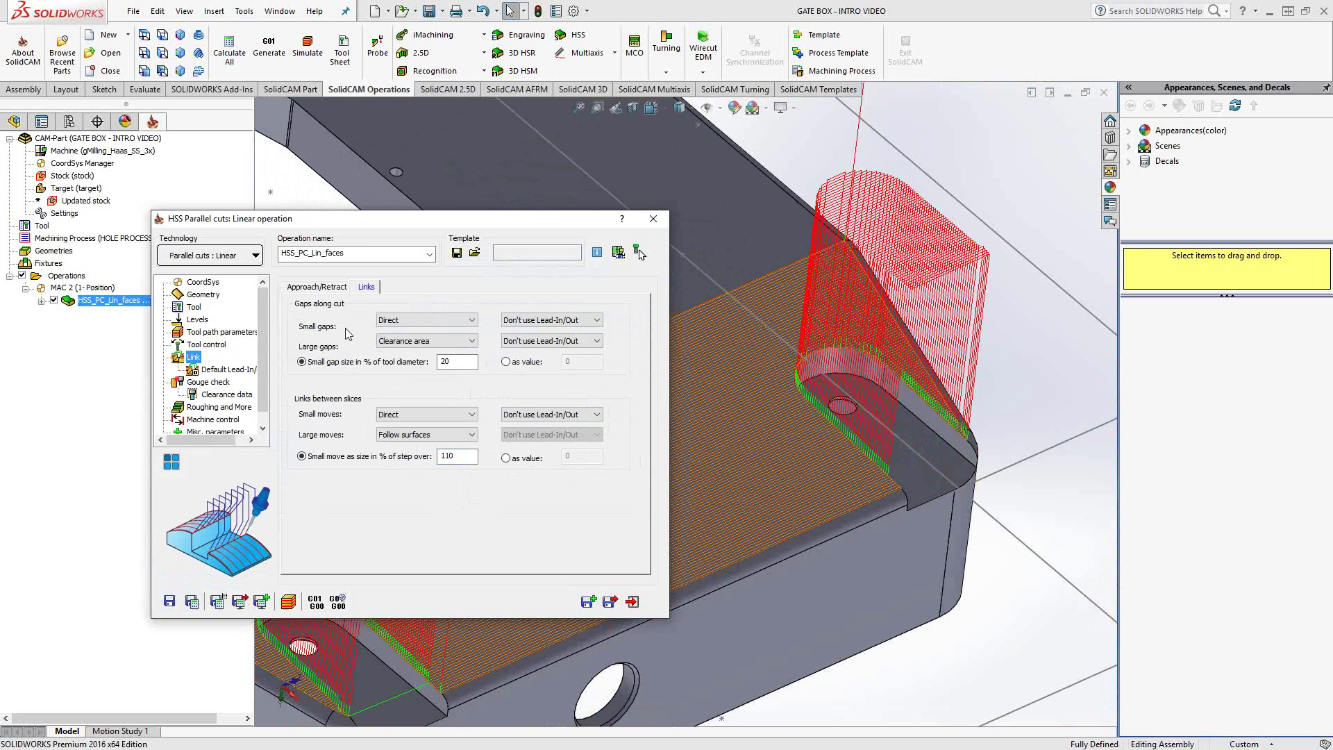
pyautogui.click(471, 341)
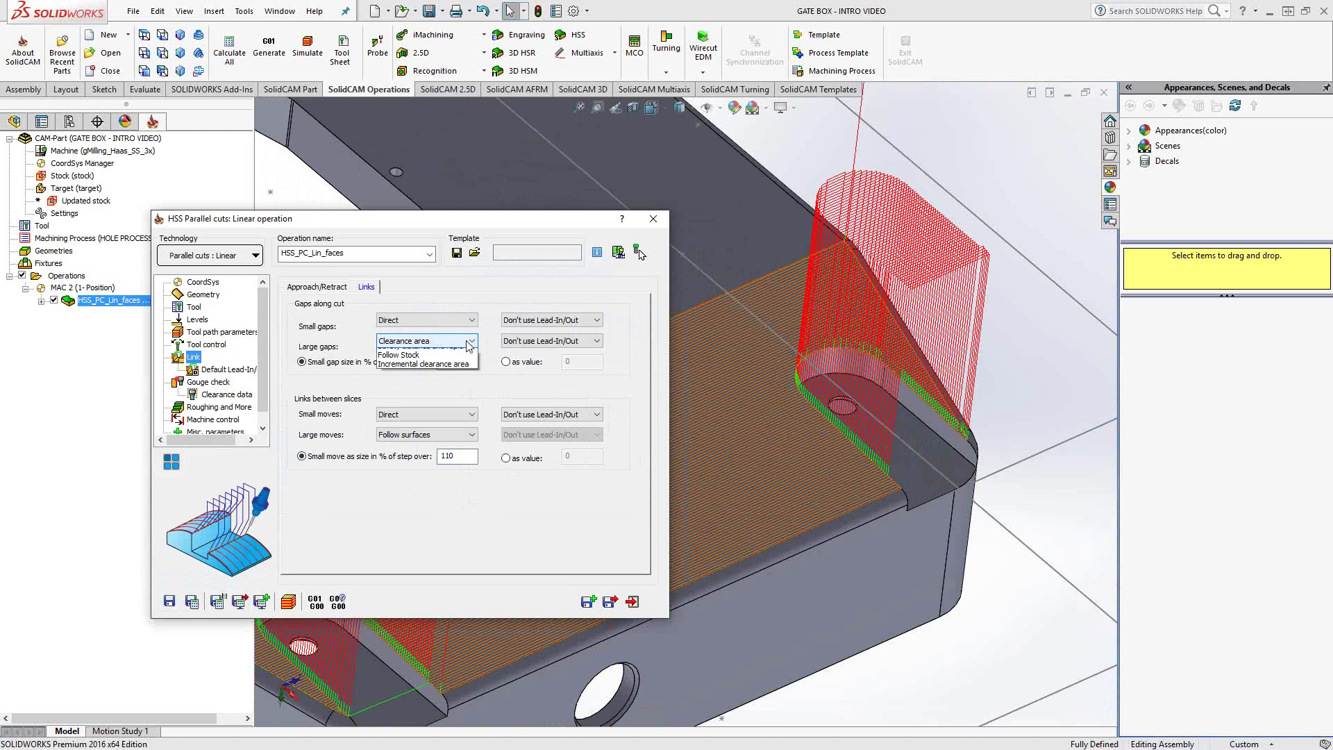
pyautogui.click(418, 384)
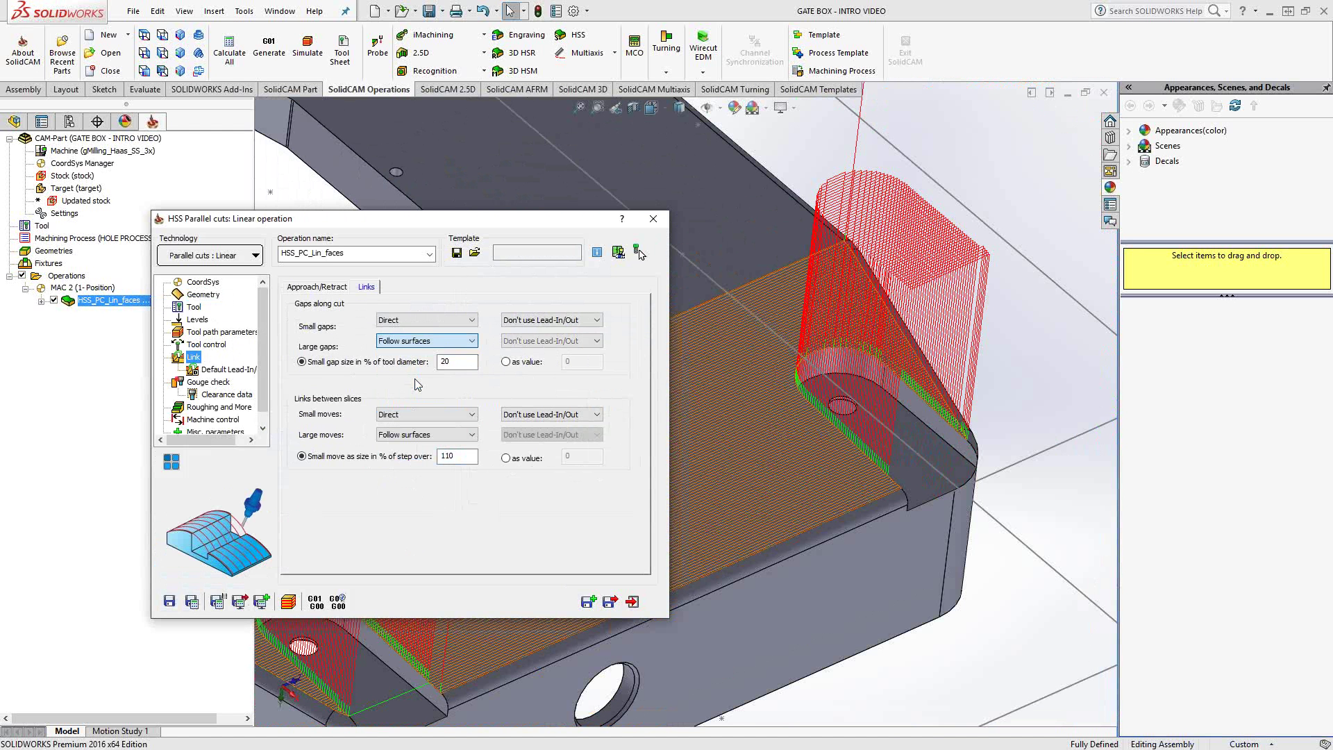
pyautogui.click(192, 602)
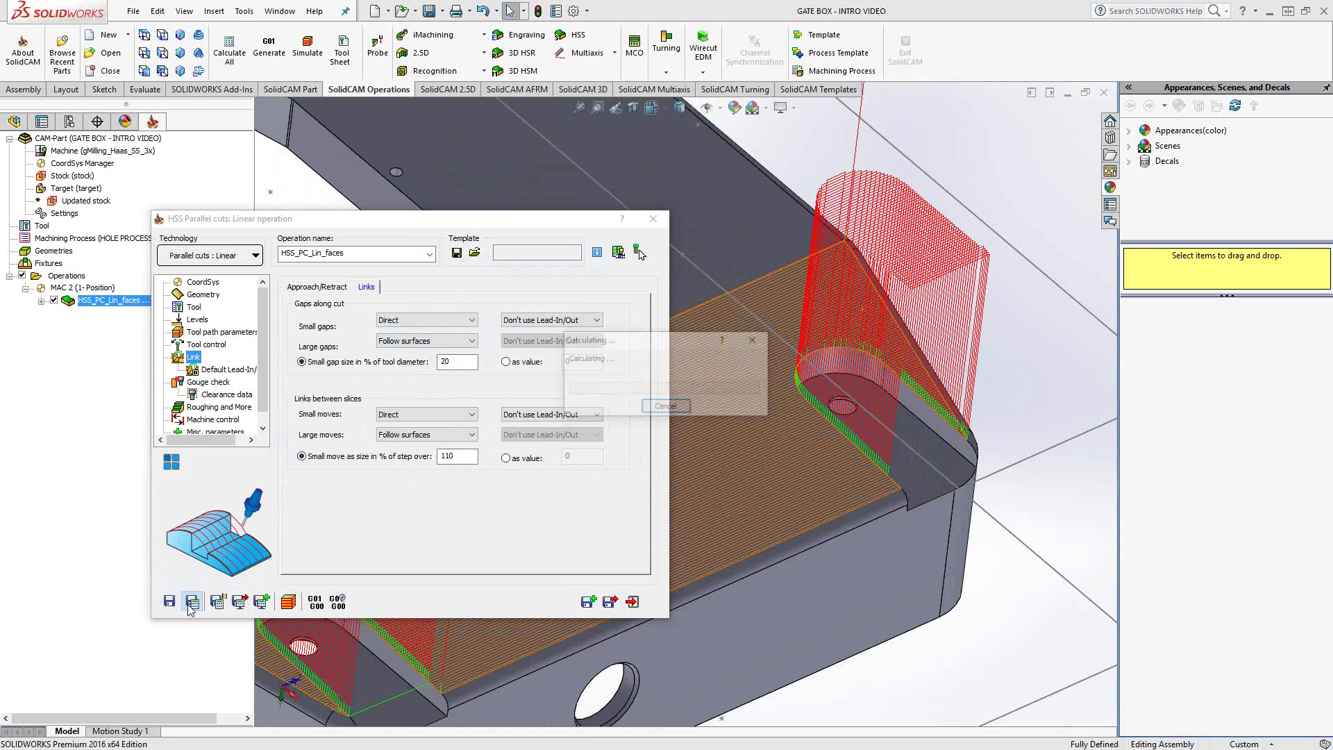
pyautogui.doubleClick(560, 220)
pyautogui.scroll(-3, 621, 389)
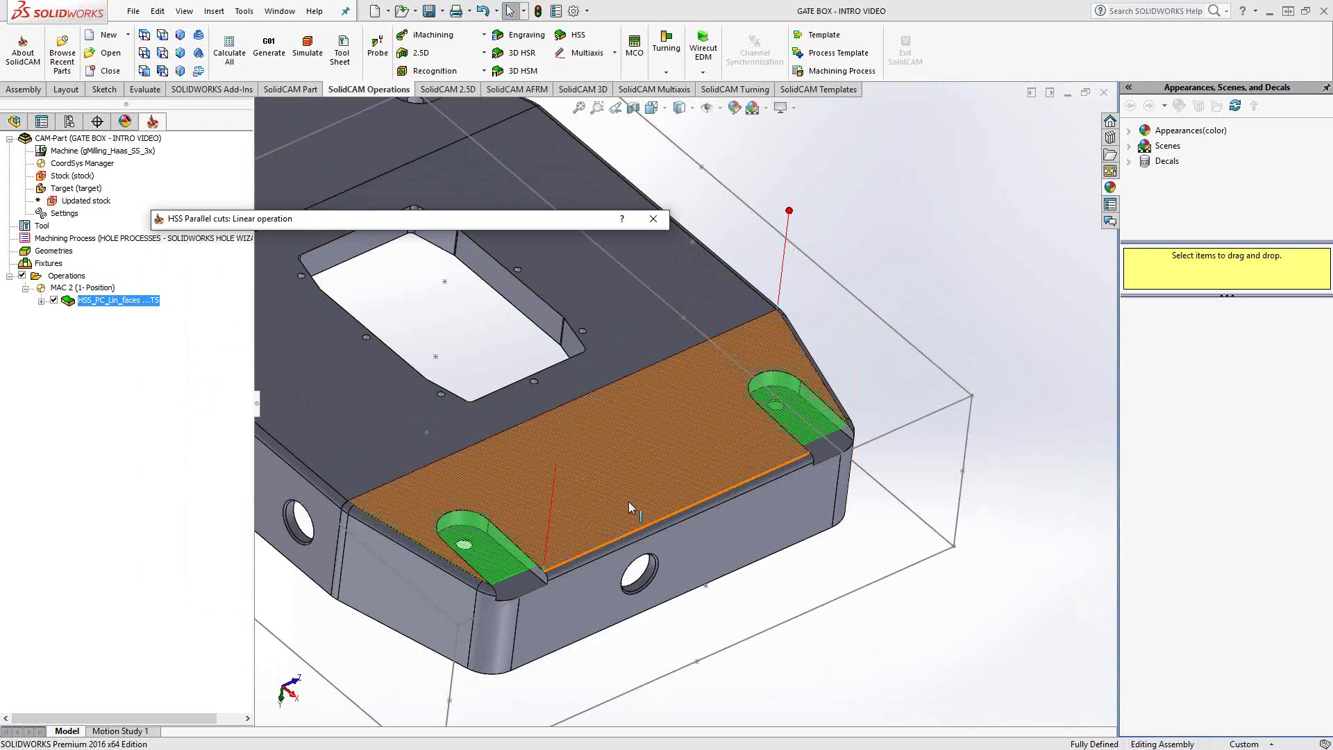
pyautogui.scroll(-2, 748, 428)
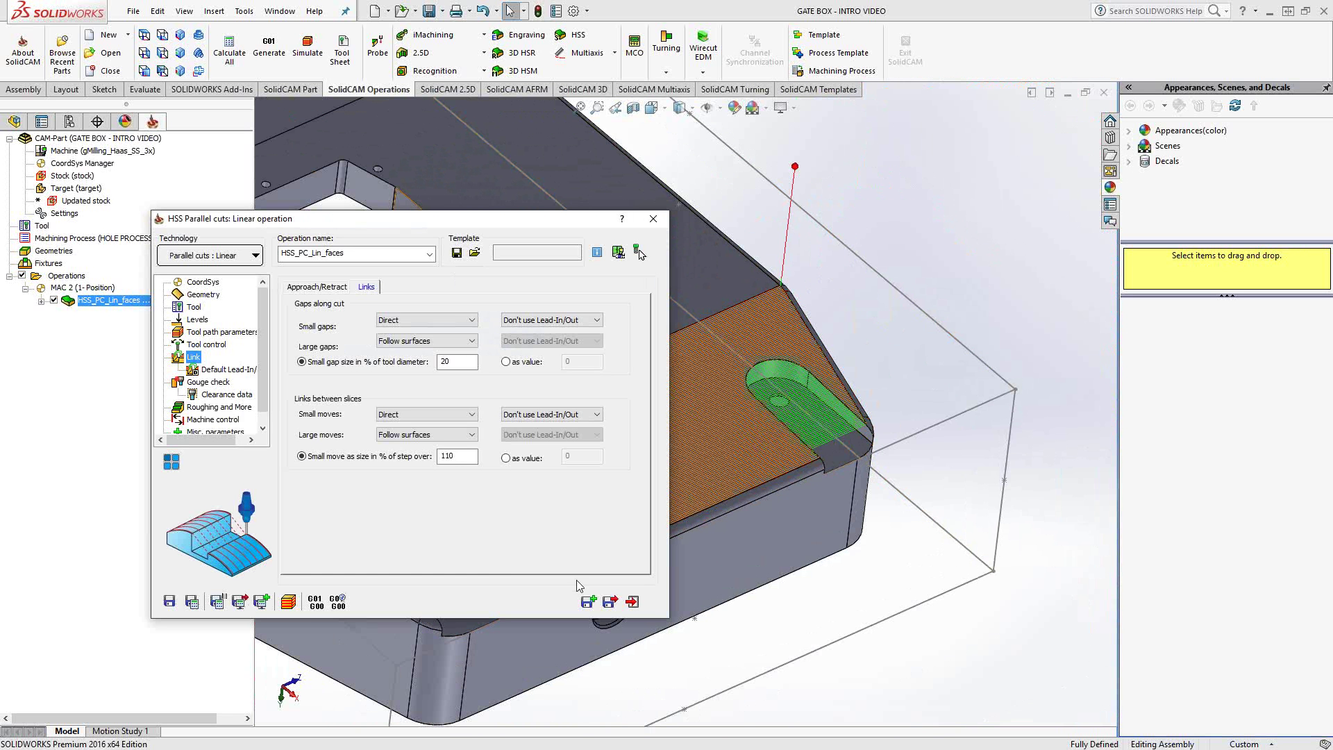
# Save and copy the linear operation, then switch the copy to Constant Z parallel cuts
pyautogui.click(588, 602)
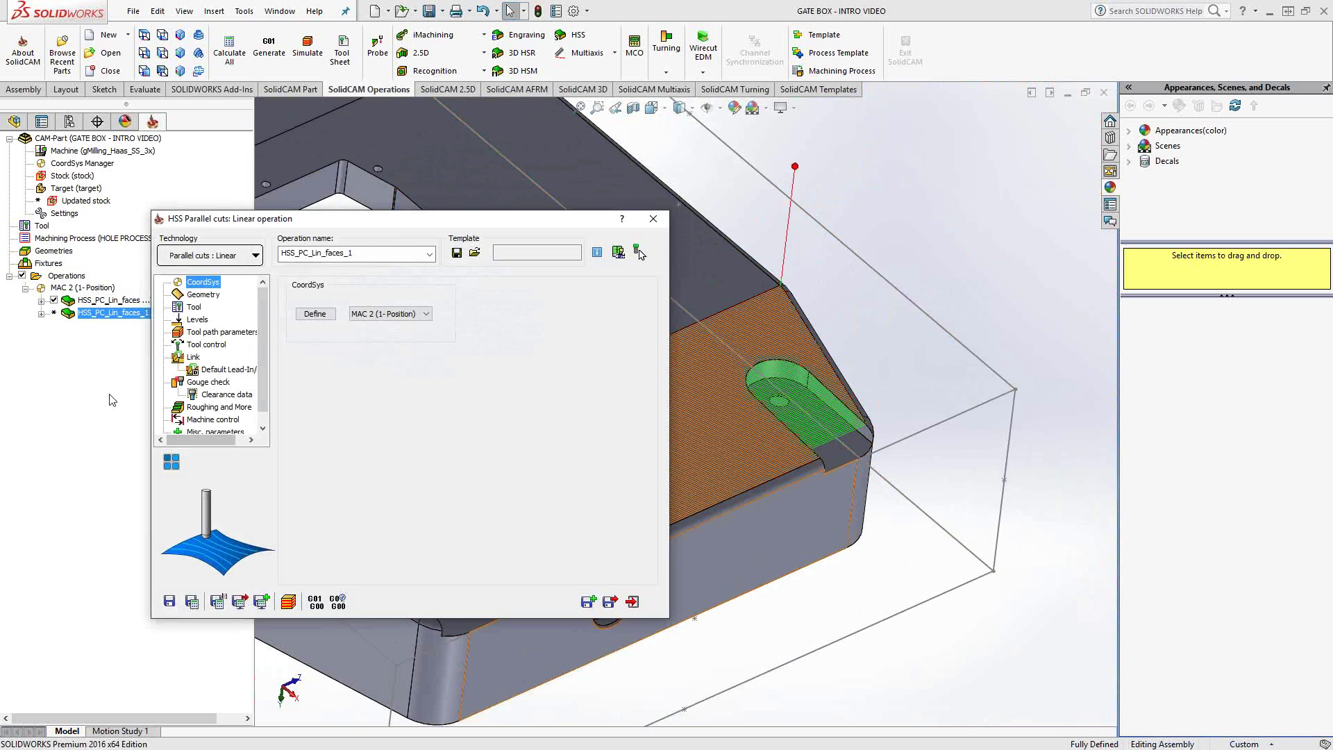
pyautogui.click(54, 300)
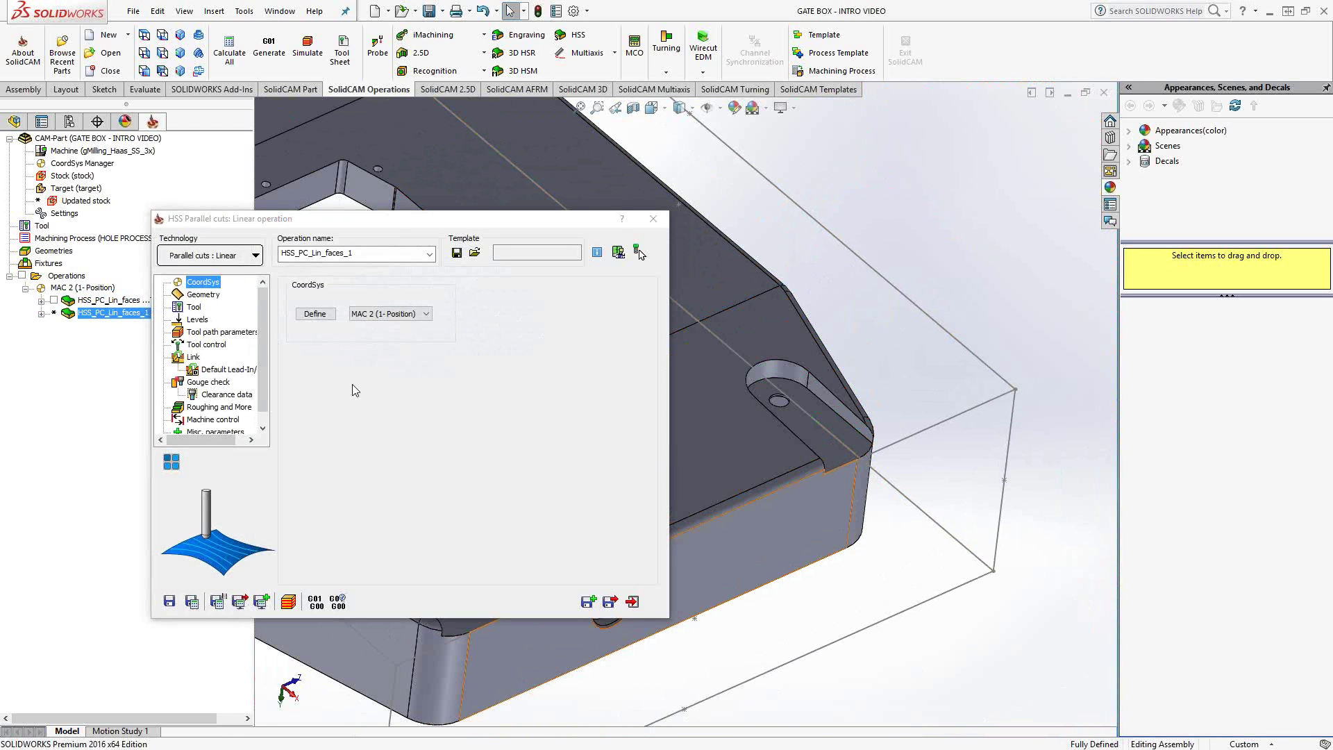
pyautogui.click(253, 257)
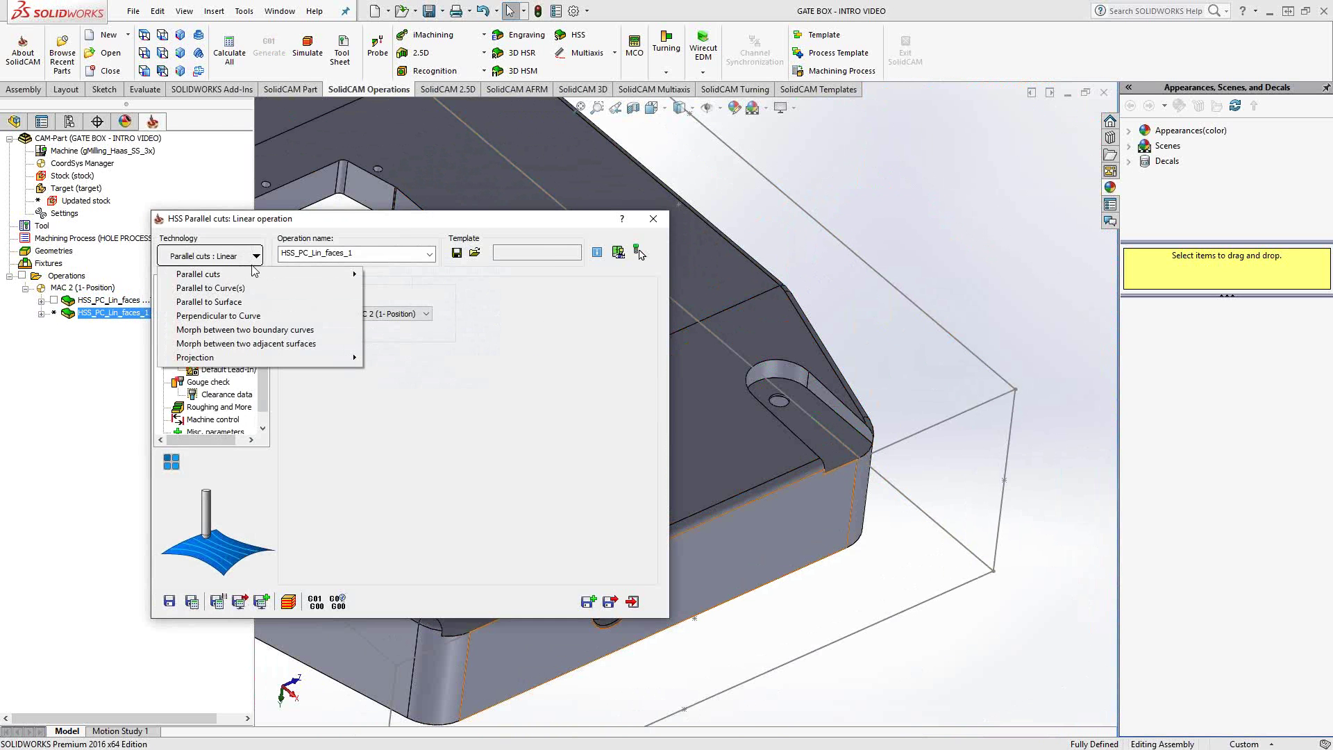
pyautogui.moveTo(251, 277)
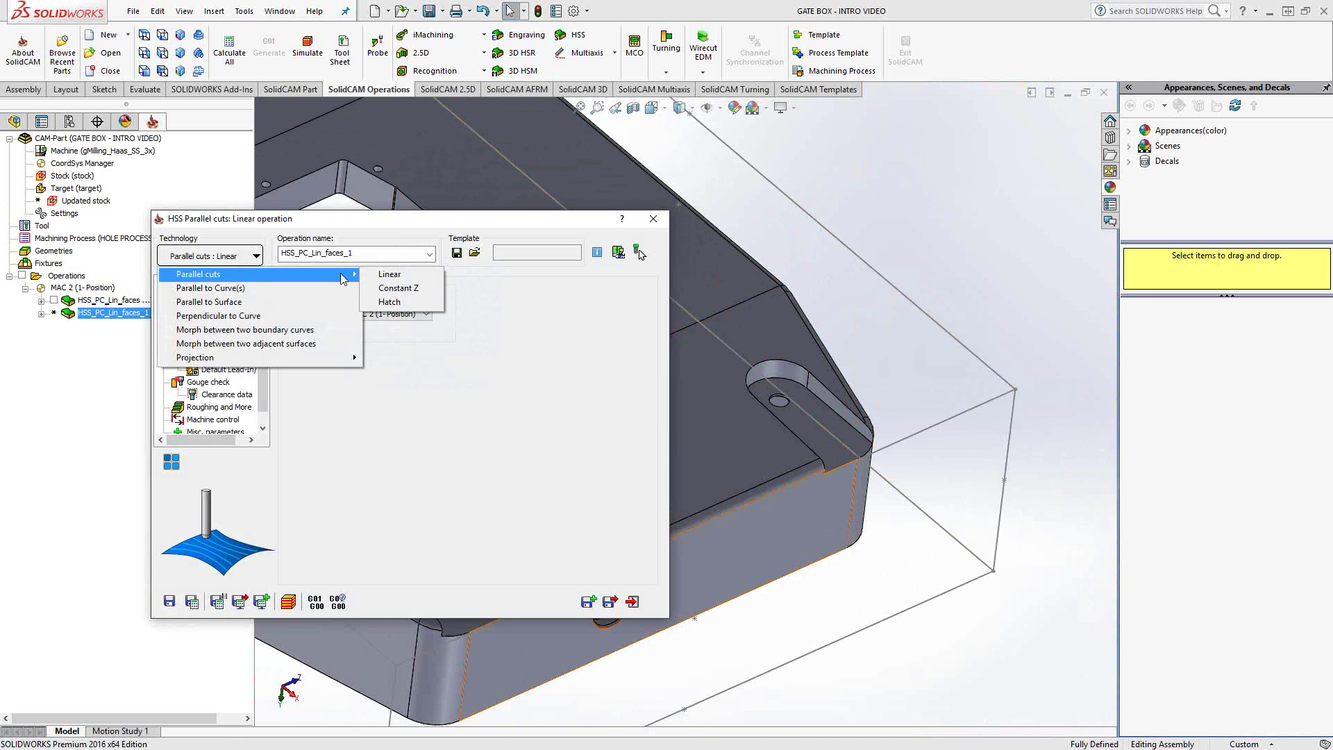
pyautogui.click(403, 289)
# Verify the Geometry page uses faces as the drive surface, leaving the area type unchanged
pyautogui.click(204, 295)
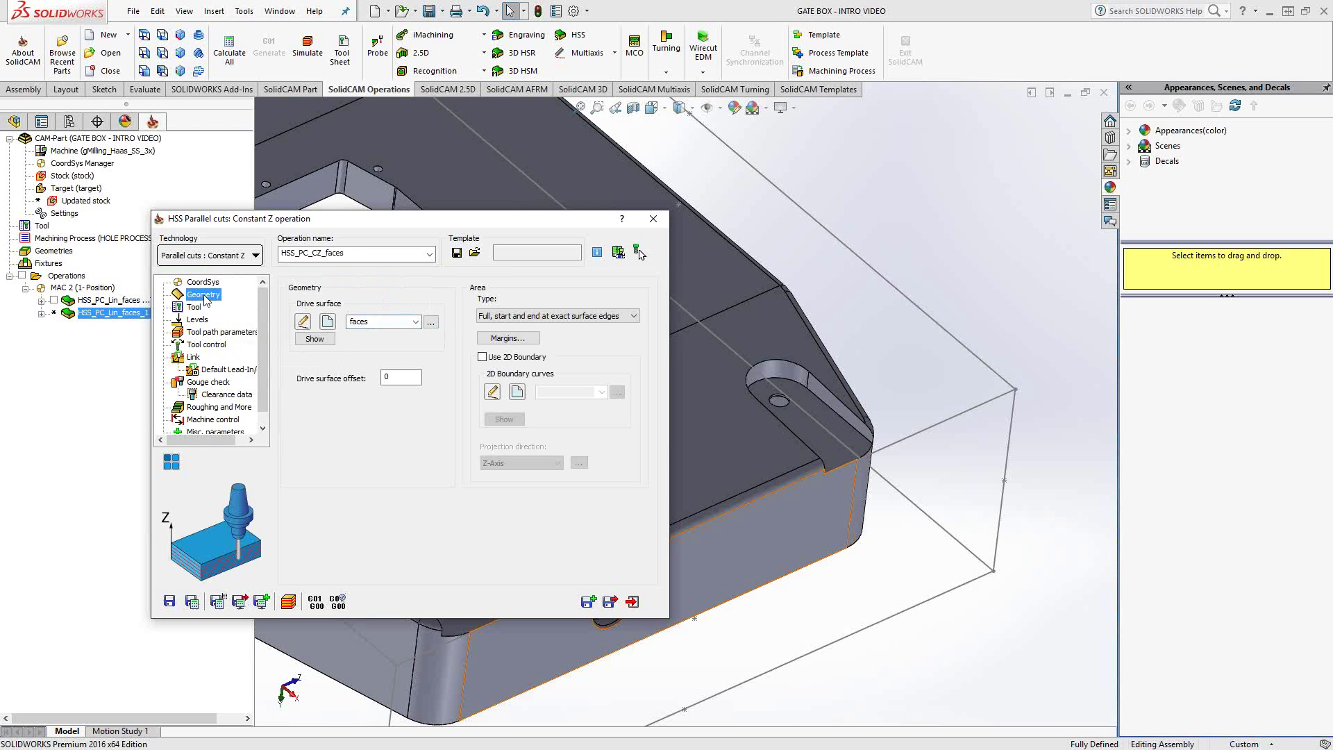
pyautogui.click(598, 324)
pyautogui.click(348, 351)
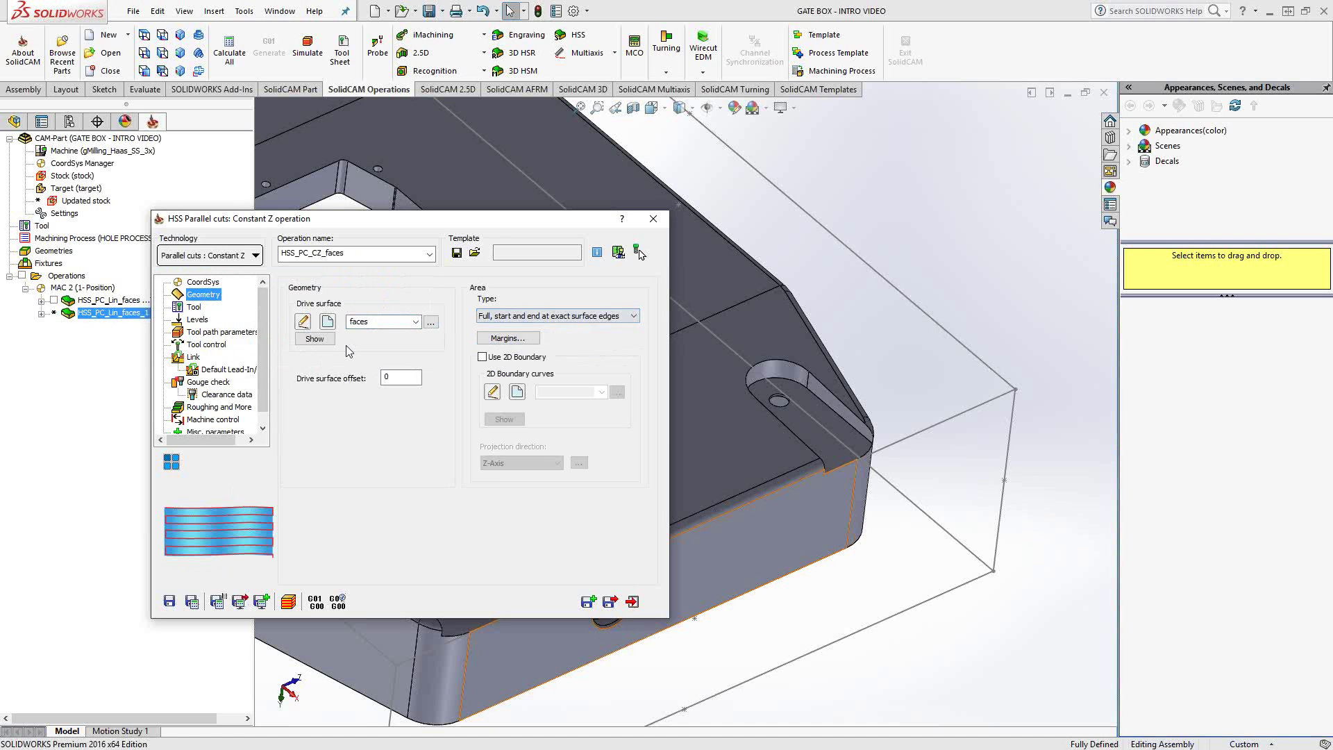
pyautogui.click(316, 338)
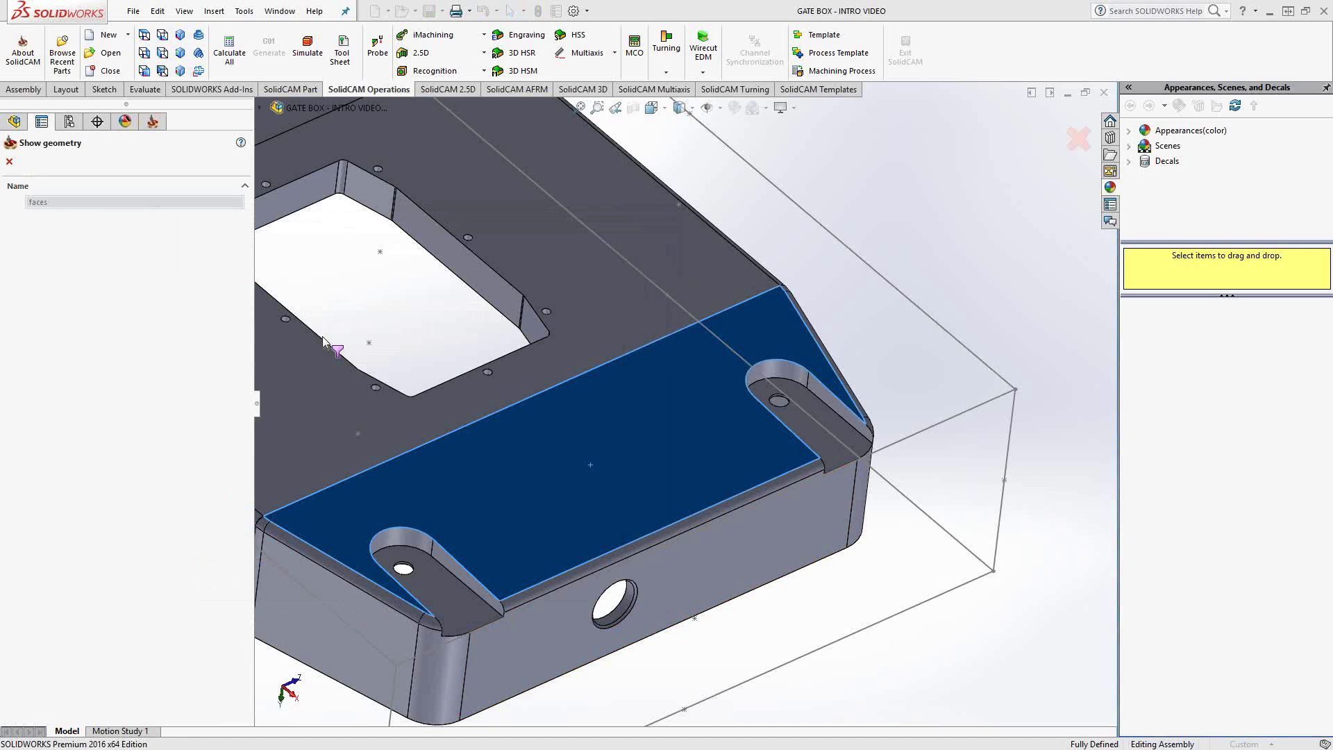
pyautogui.click(9, 161)
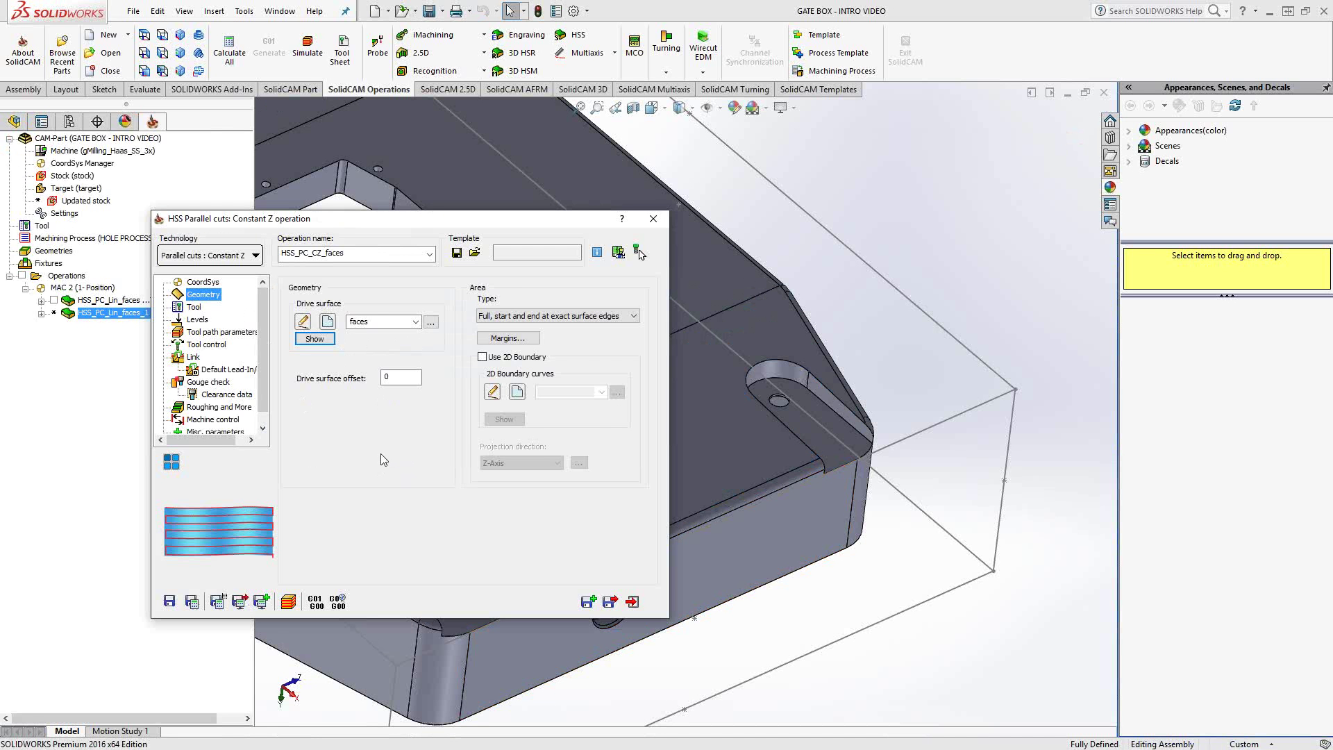
# Confirm the 0.02 maximum step over, then save and calculate the Constant Z toolpath
pyautogui.click(227, 333)
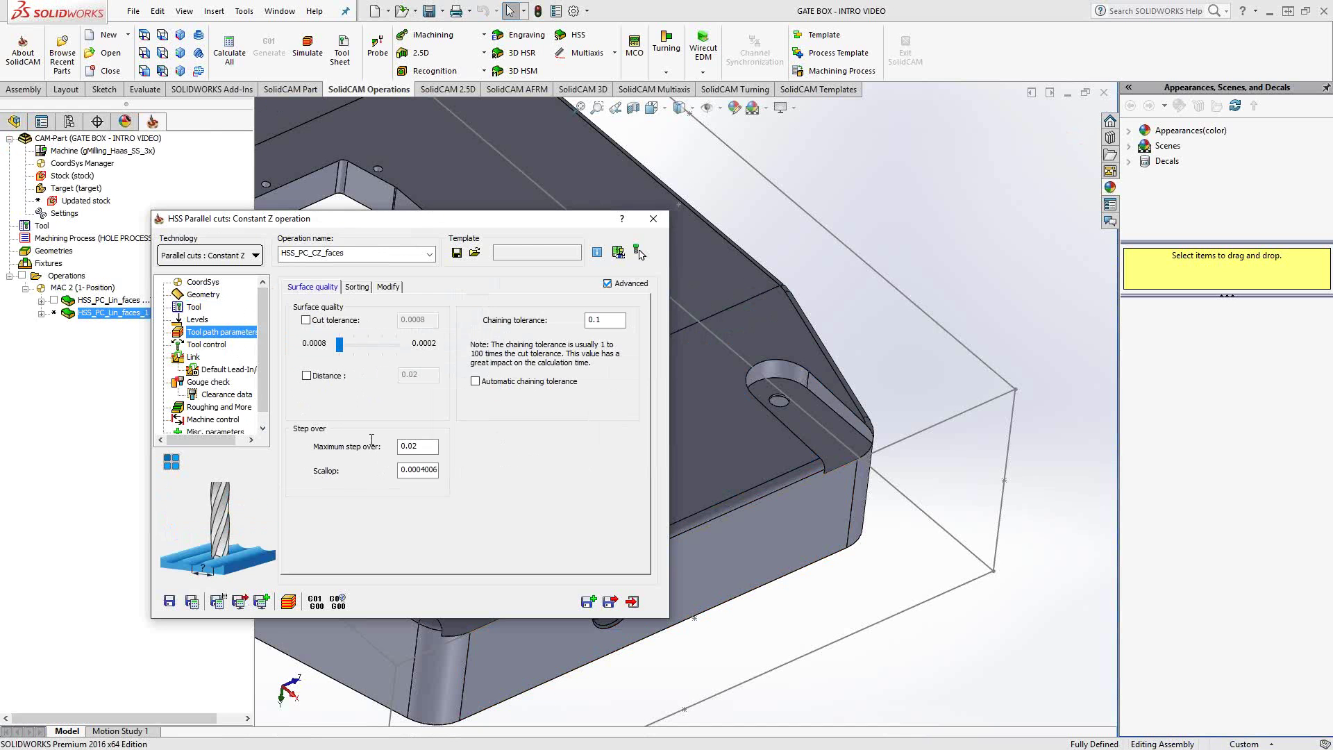
pyautogui.doubleClick(410, 446)
pyautogui.moveTo(764, 493); pyautogui.dragTo(906, 472, button='middle')
pyautogui.scroll(-5, 819, 459)
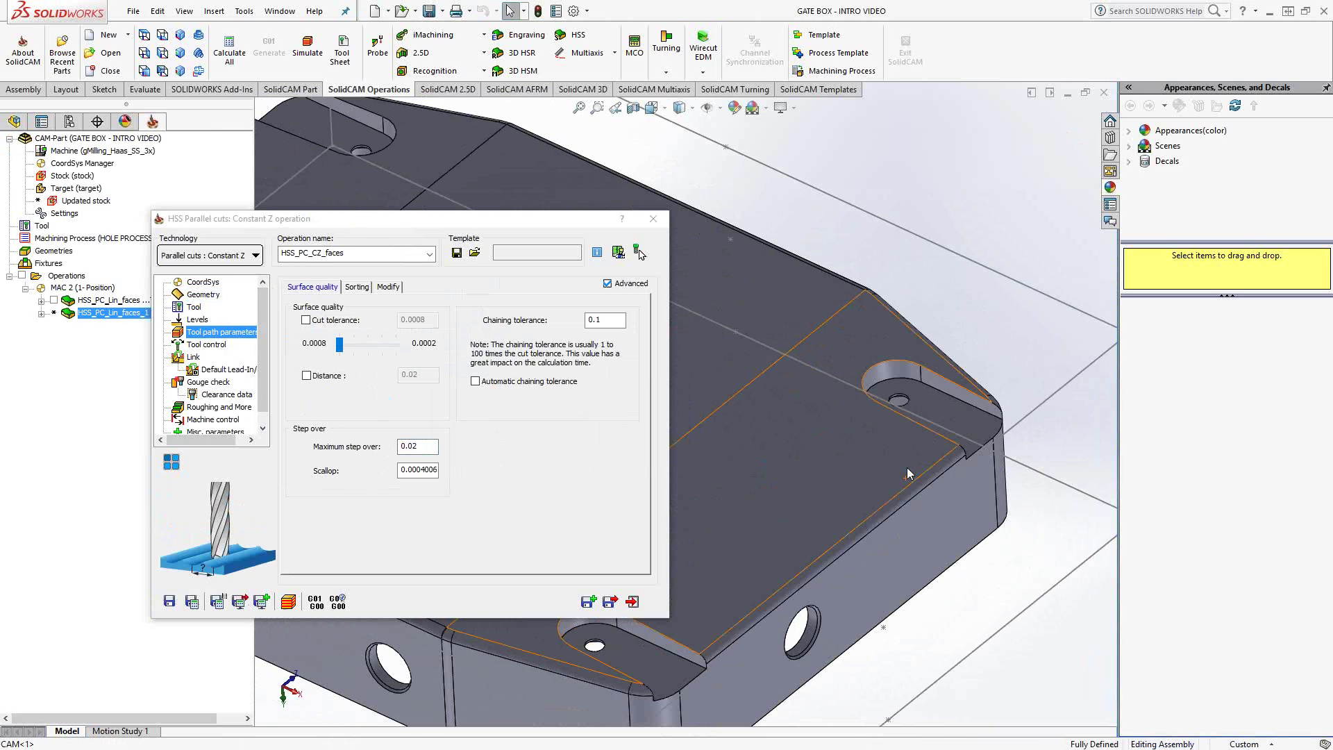
pyautogui.click(190, 602)
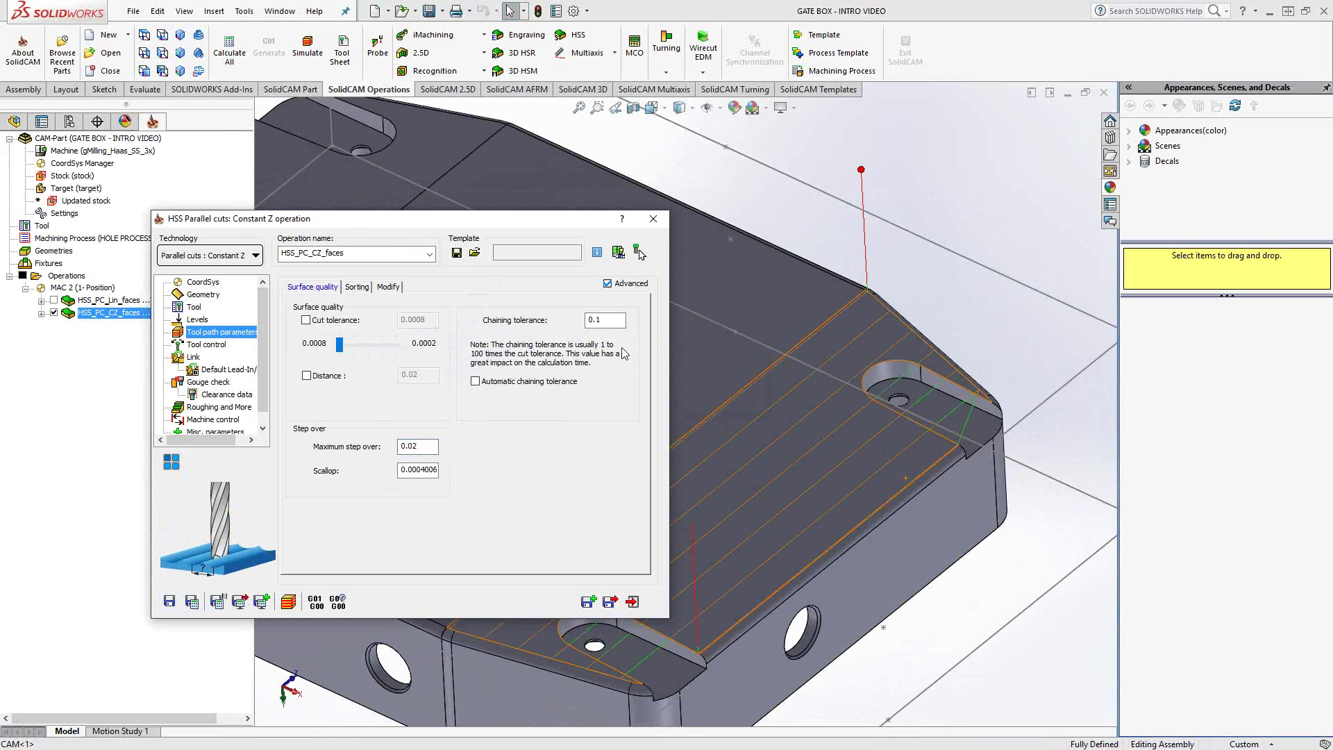
pyautogui.click(652, 218)
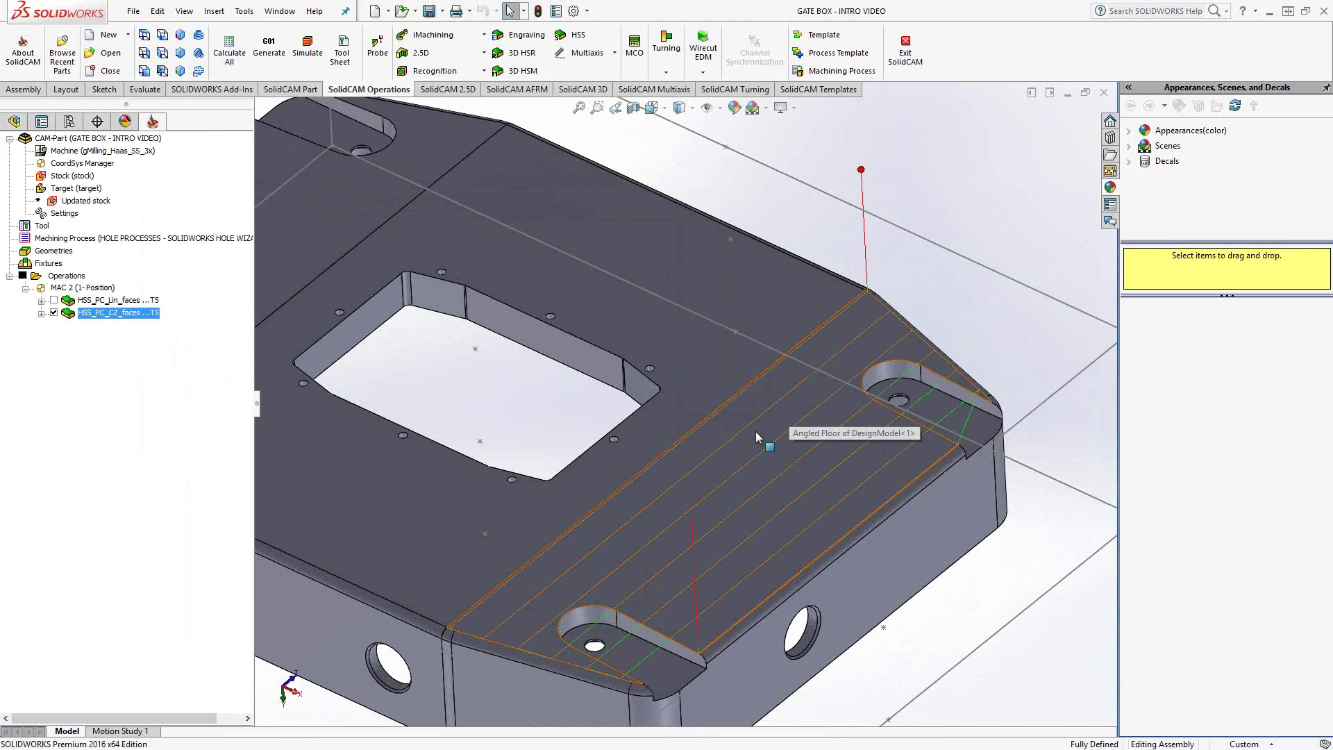
pyautogui.moveTo(773, 506); pyautogui.dragTo(774, 474, button='middle')
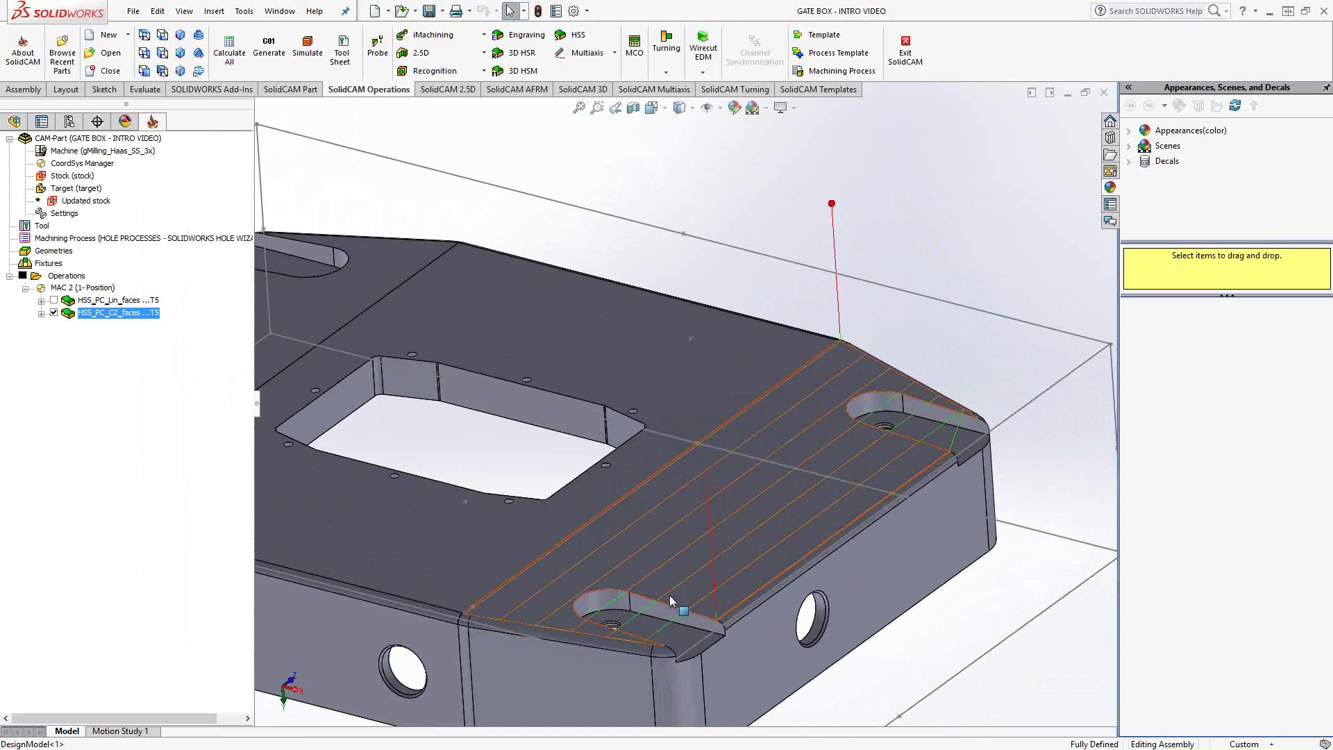
pyautogui.moveTo(670, 595); pyautogui.dragTo(731, 522, button='middle')
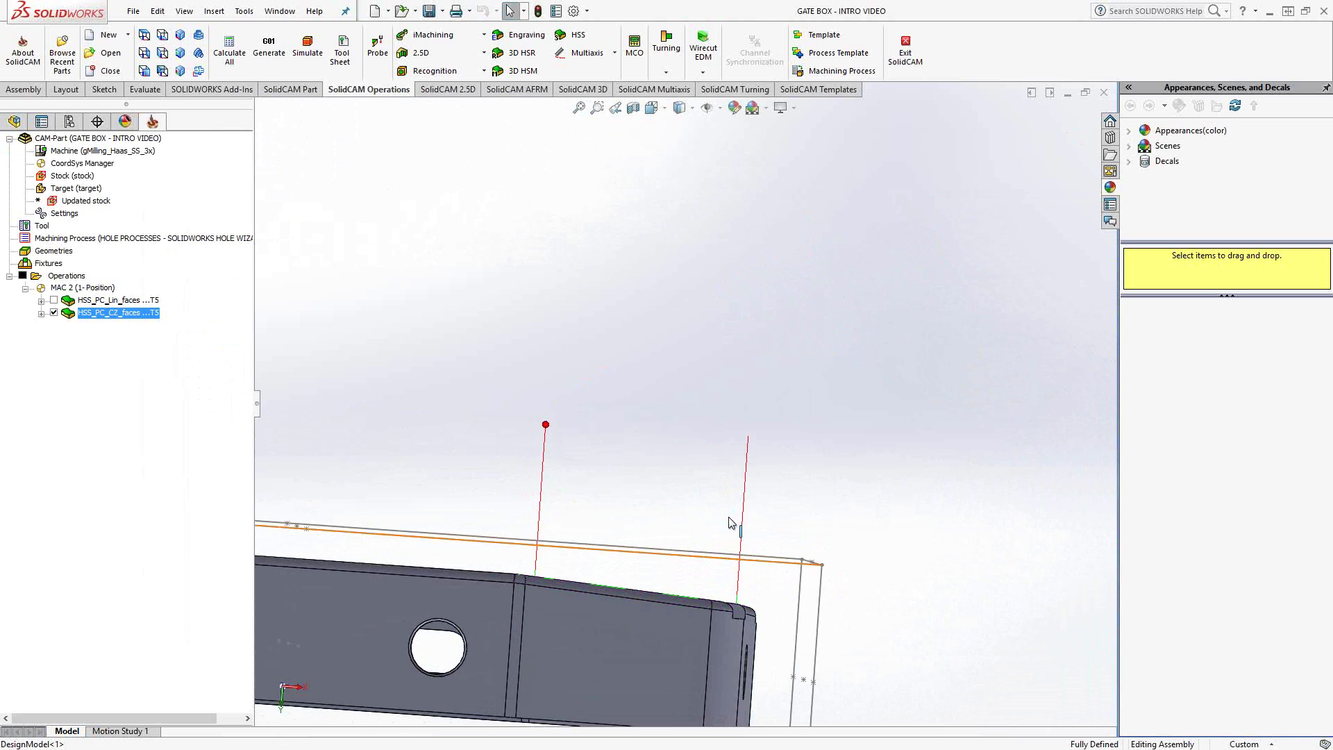
pyautogui.click(528, 584)
pyautogui.moveTo(545, 560); pyautogui.dragTo(755, 428, button='middle')
pyautogui.scroll(5, 764, 427)
pyautogui.scroll(-2, 743, 433)
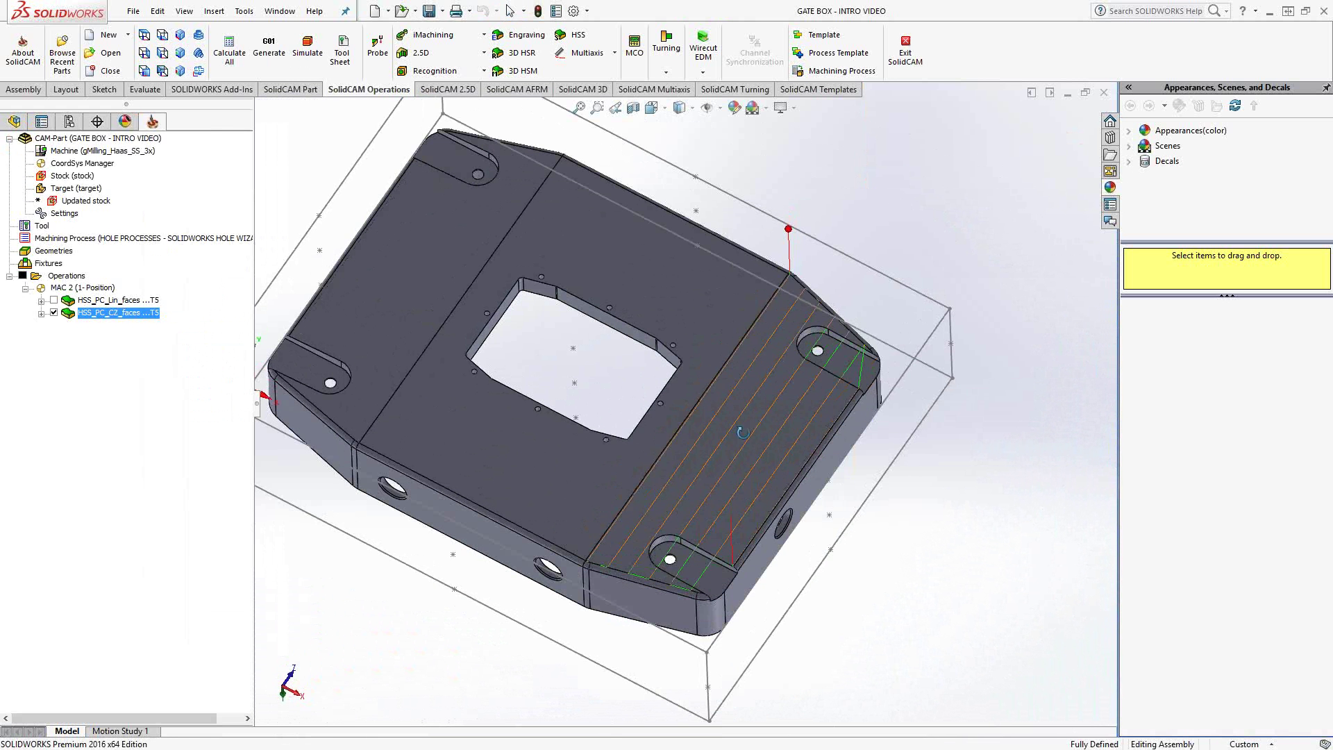
pyautogui.press('Escape')
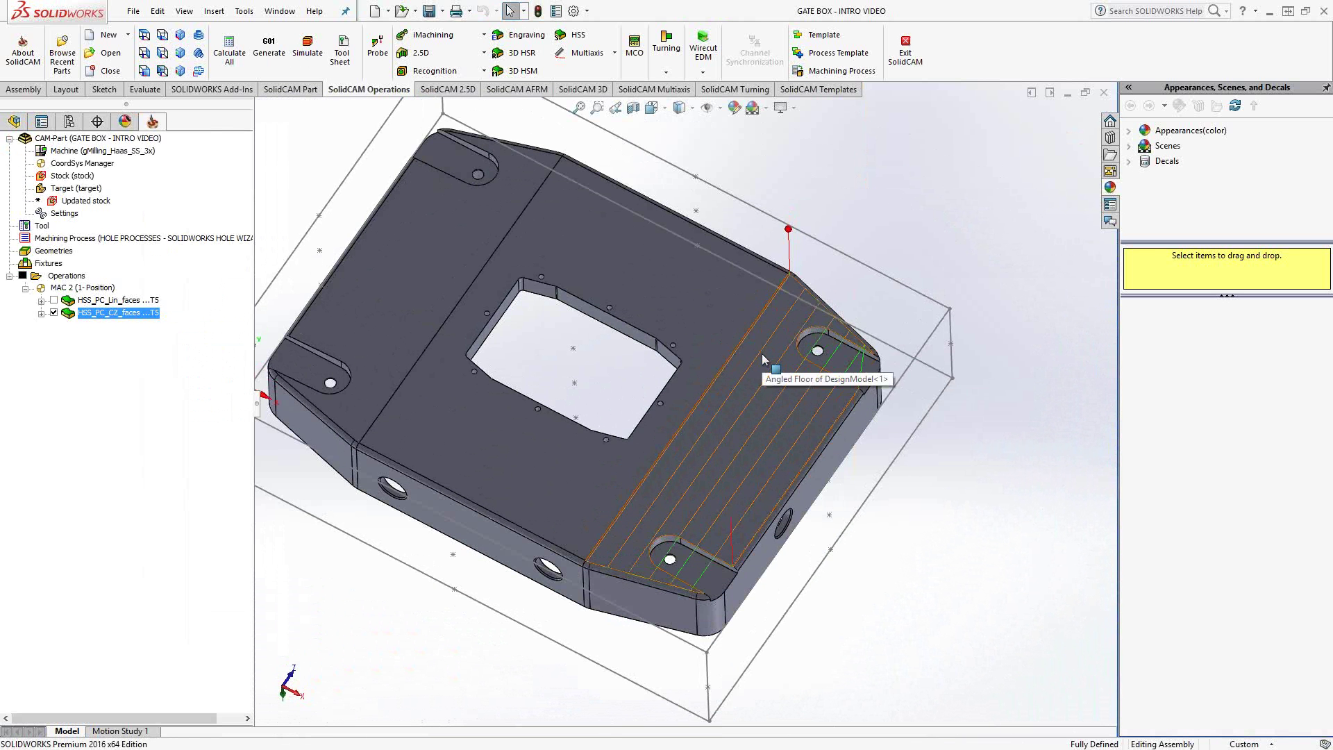
pyautogui.hotkey('ctrl', '7')
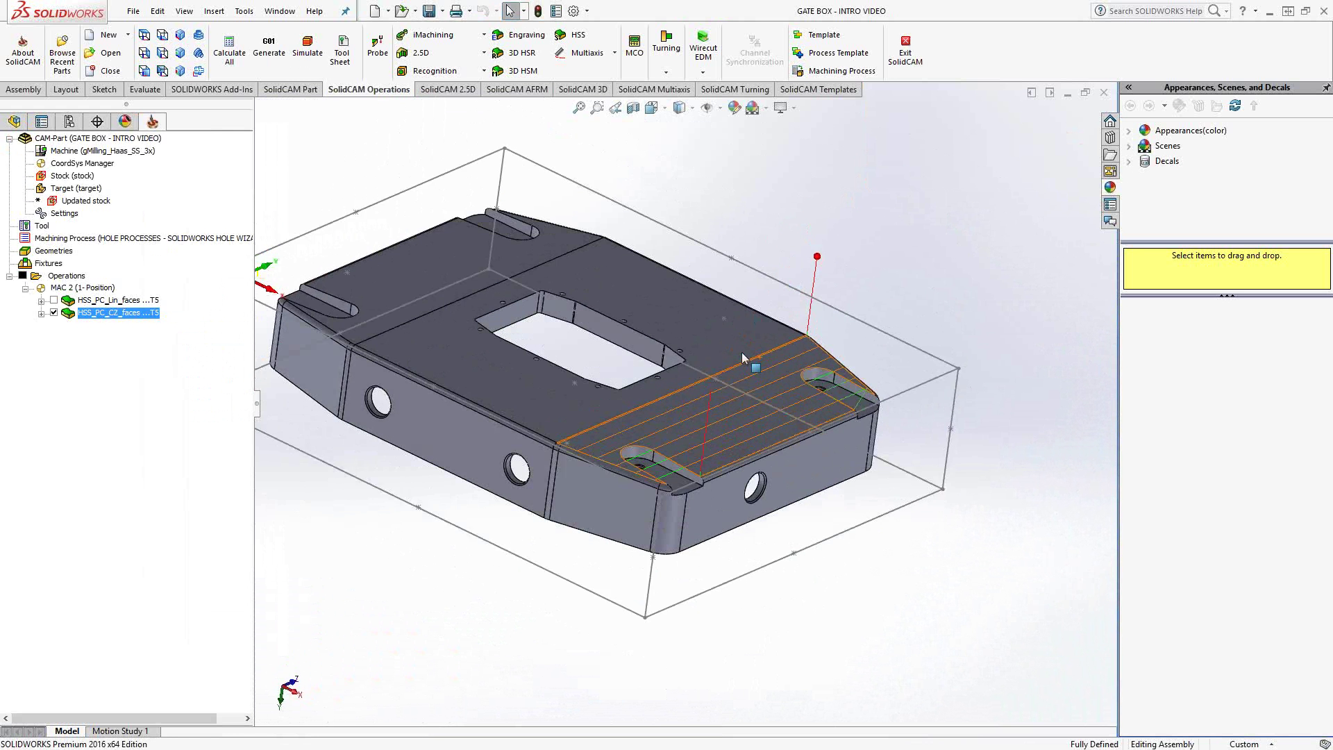
pyautogui.scroll(-2, 742, 354)
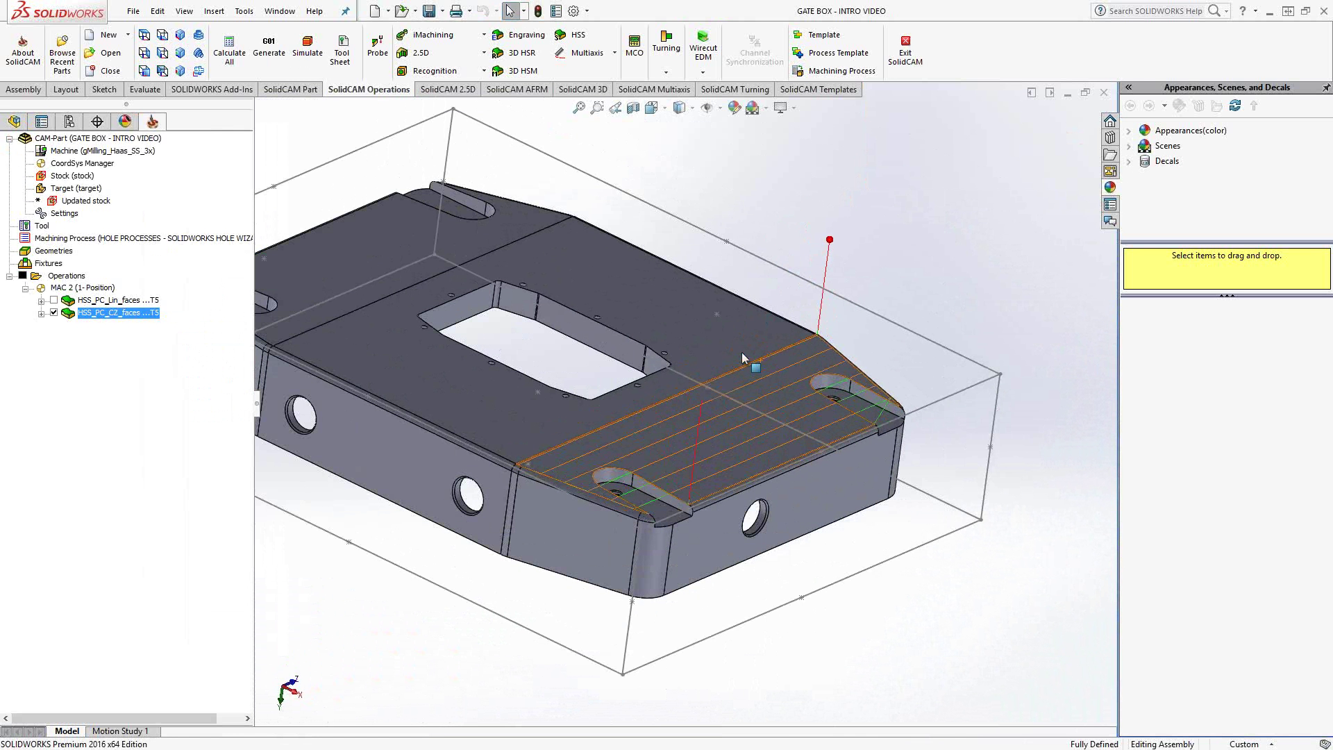